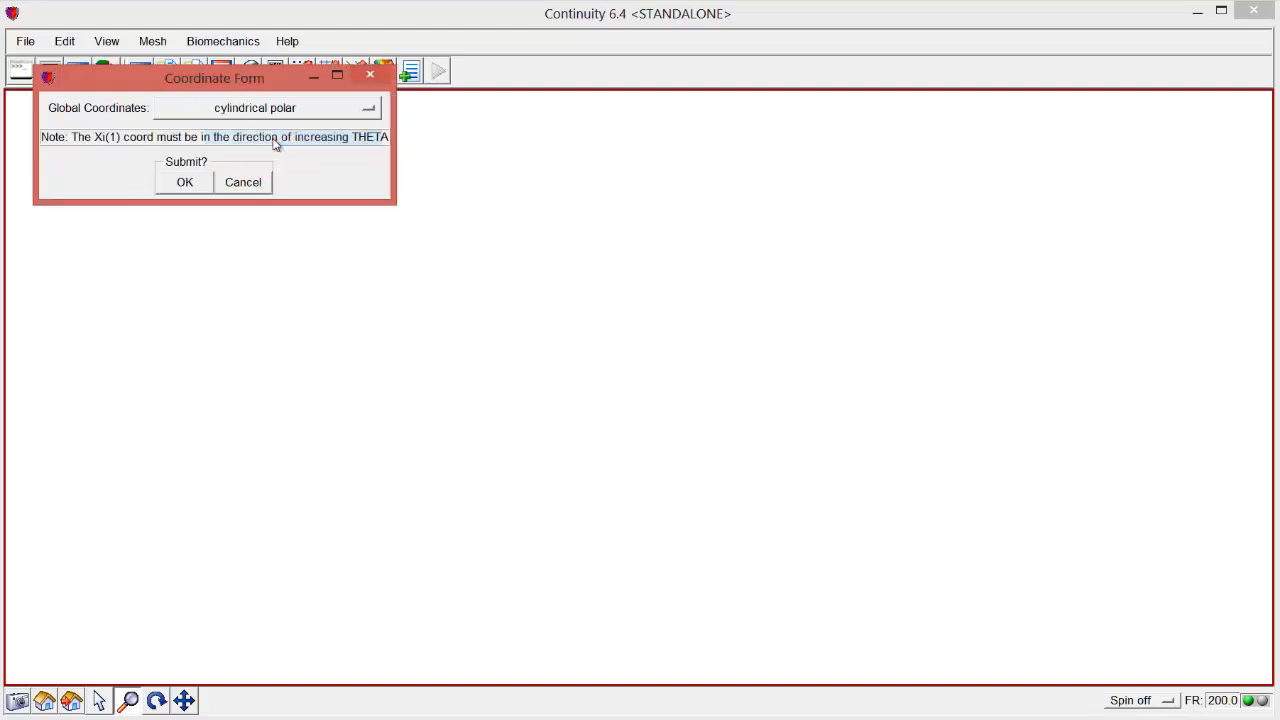
Accept cylindrical polar global coordinates and enter the material coordinates equation dY_dMatl = Matrix([[cos(X[1]), -sin(X[1]), 0], [sin(X[1]), cos(X[1]), 0], [0, 0, 1]])
{"action": "left_click", "coordinate": [186, 184]}
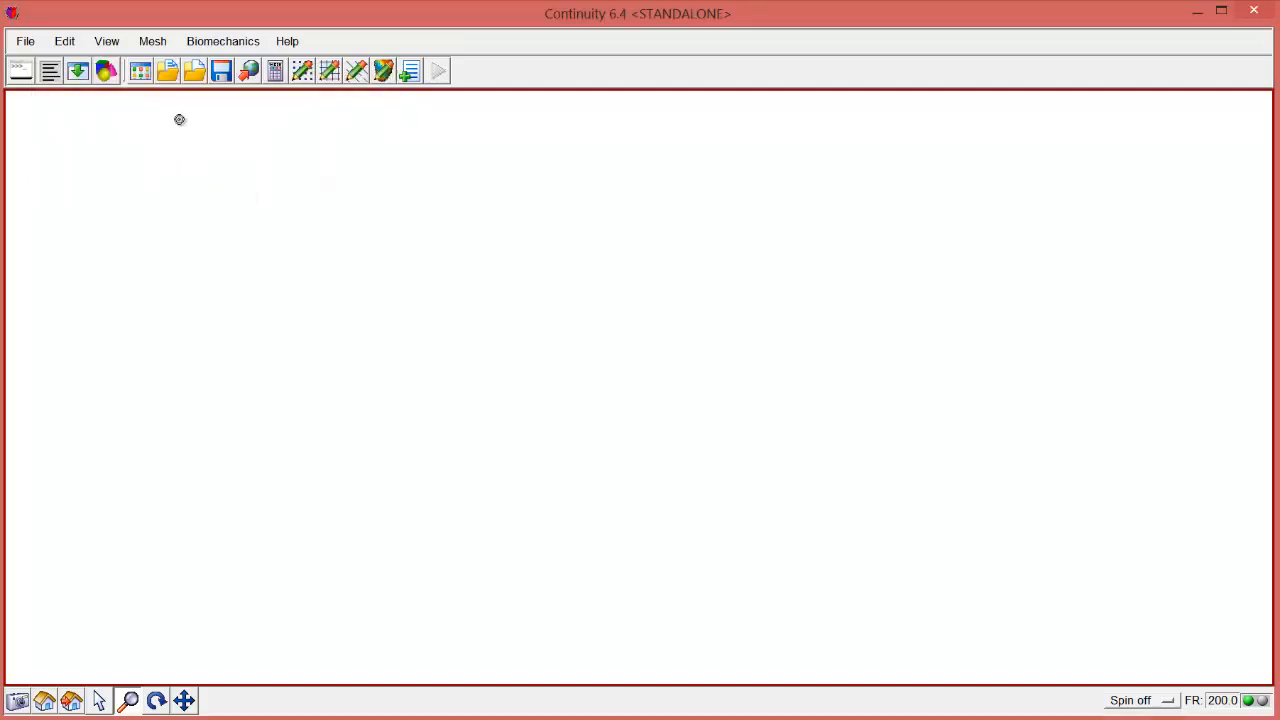
{"action": "left_click", "coordinate": [152, 41]}
{"action": "mouse_move", "coordinate": [172, 80]}
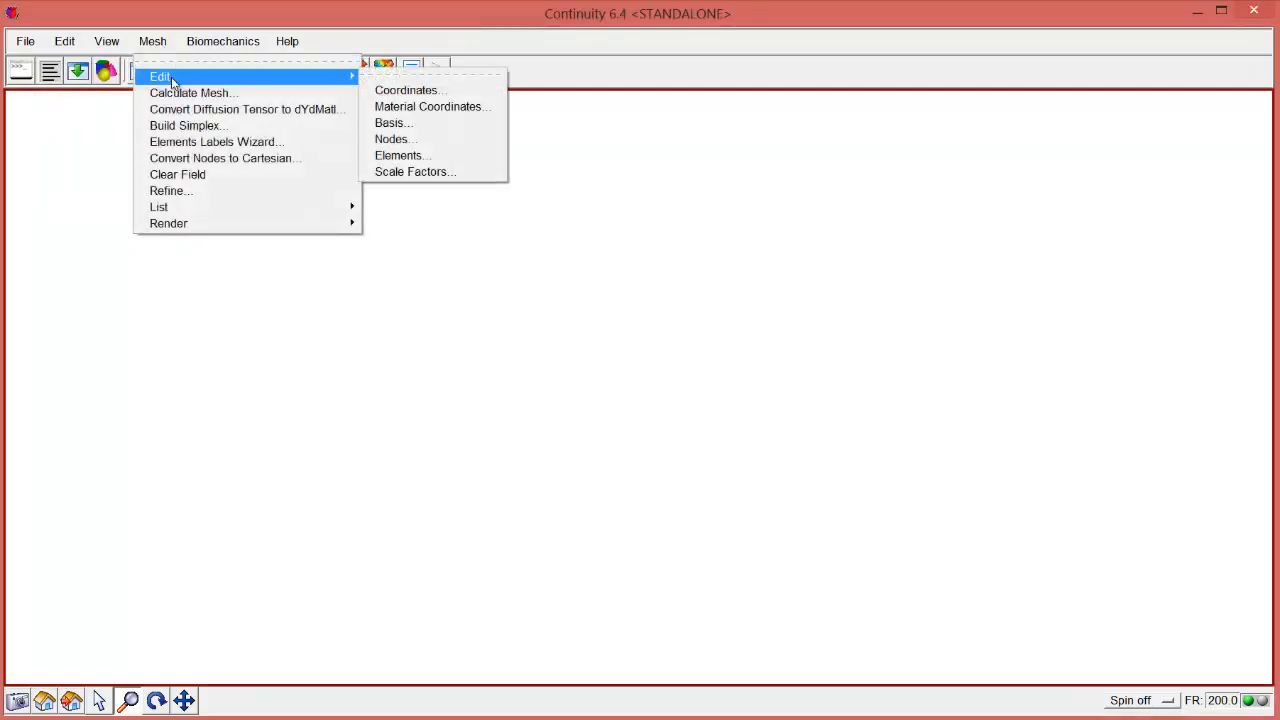
{"action": "left_click", "coordinate": [403, 105]}
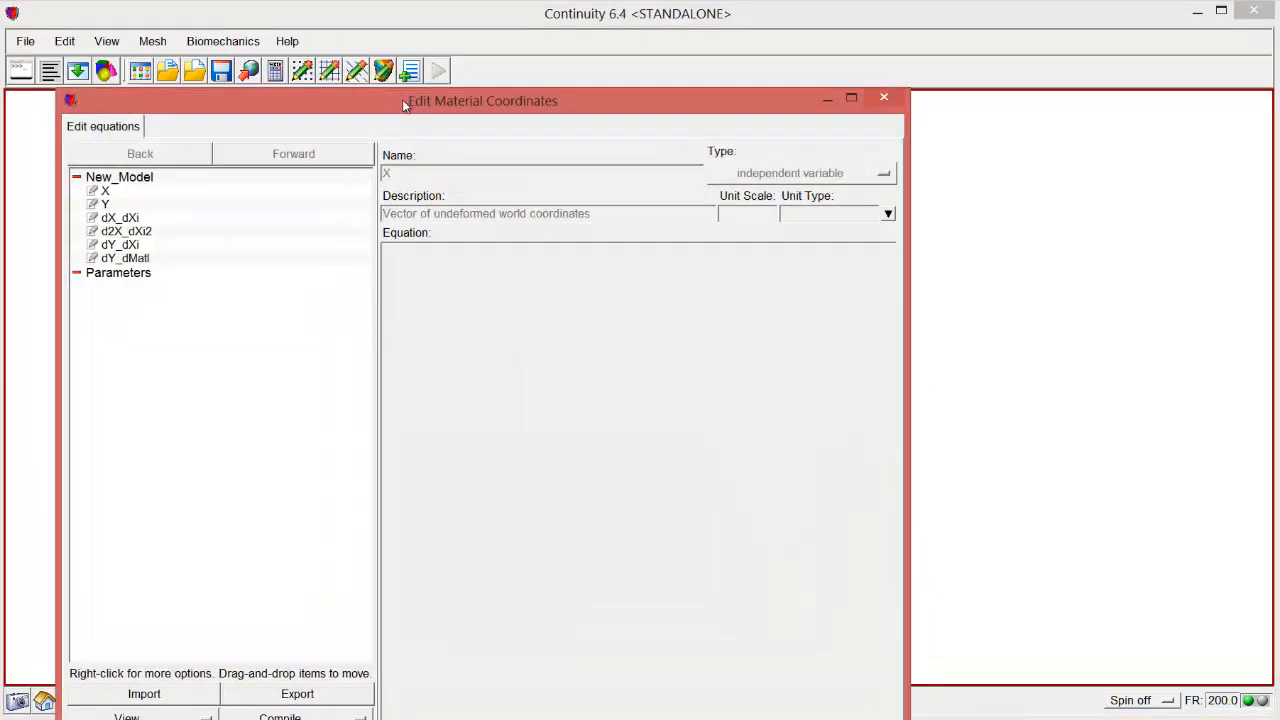
{"action": "left_click_drag", "start_coordinate": [403, 105], "coordinate": [519, 36]}
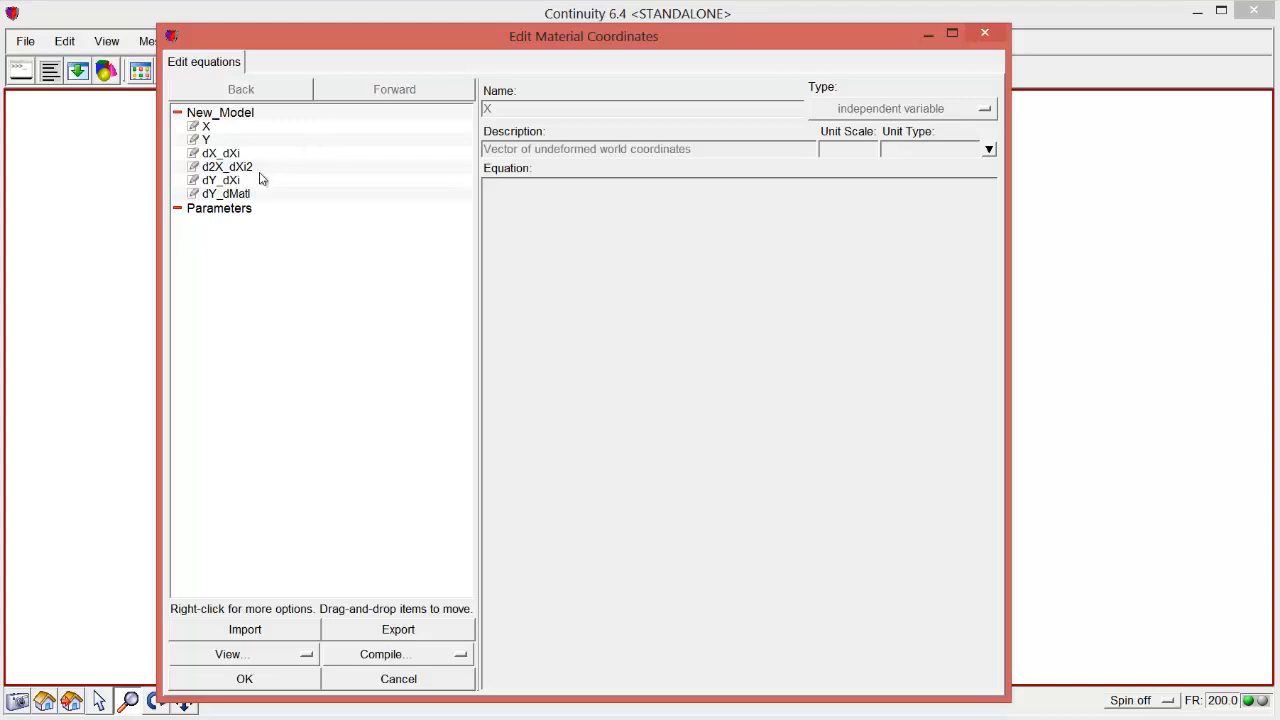
{"action": "left_click", "coordinate": [240, 197]}
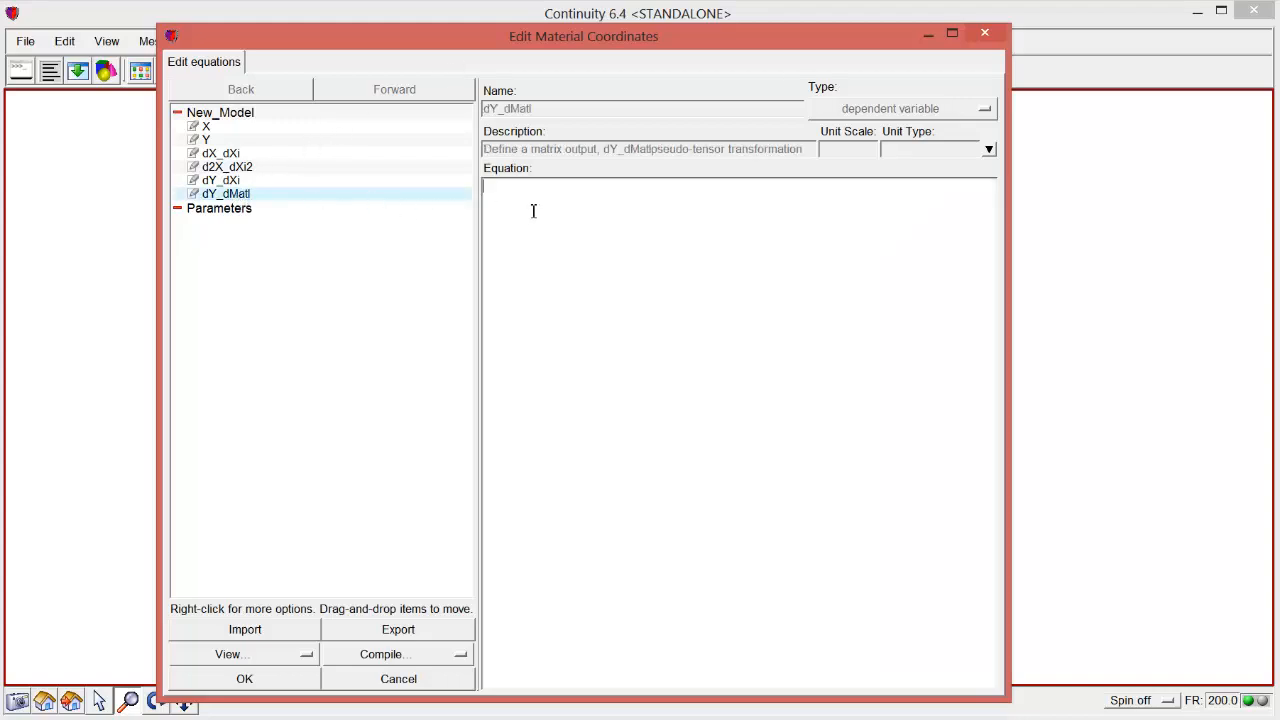
{"action": "type", "text": "dY_dMatl = Matrix([[cos(X[1]), -sin(X[1]), 0], [sin(X[1]), cos(X[1]), 0], [0, 0, 1]])"}
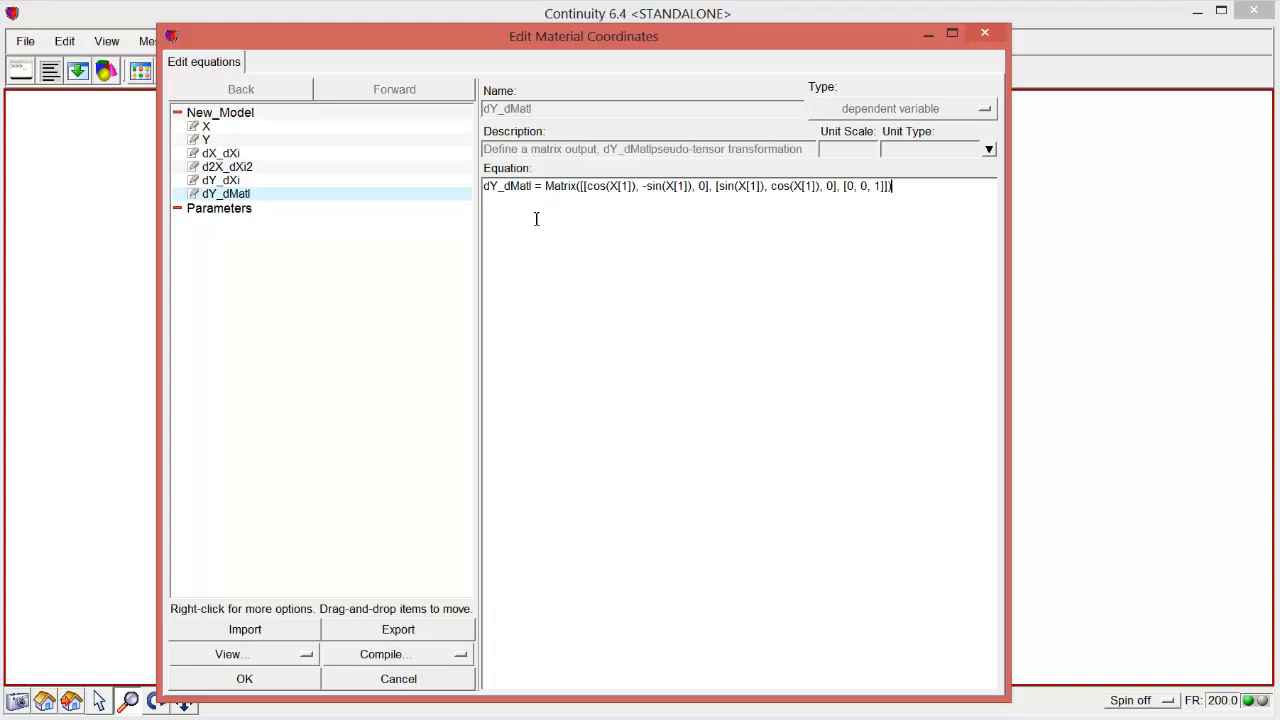
Compile the material coordinates equations as C double precision code and close their editor window
{"action": "left_click", "coordinate": [431, 654]}
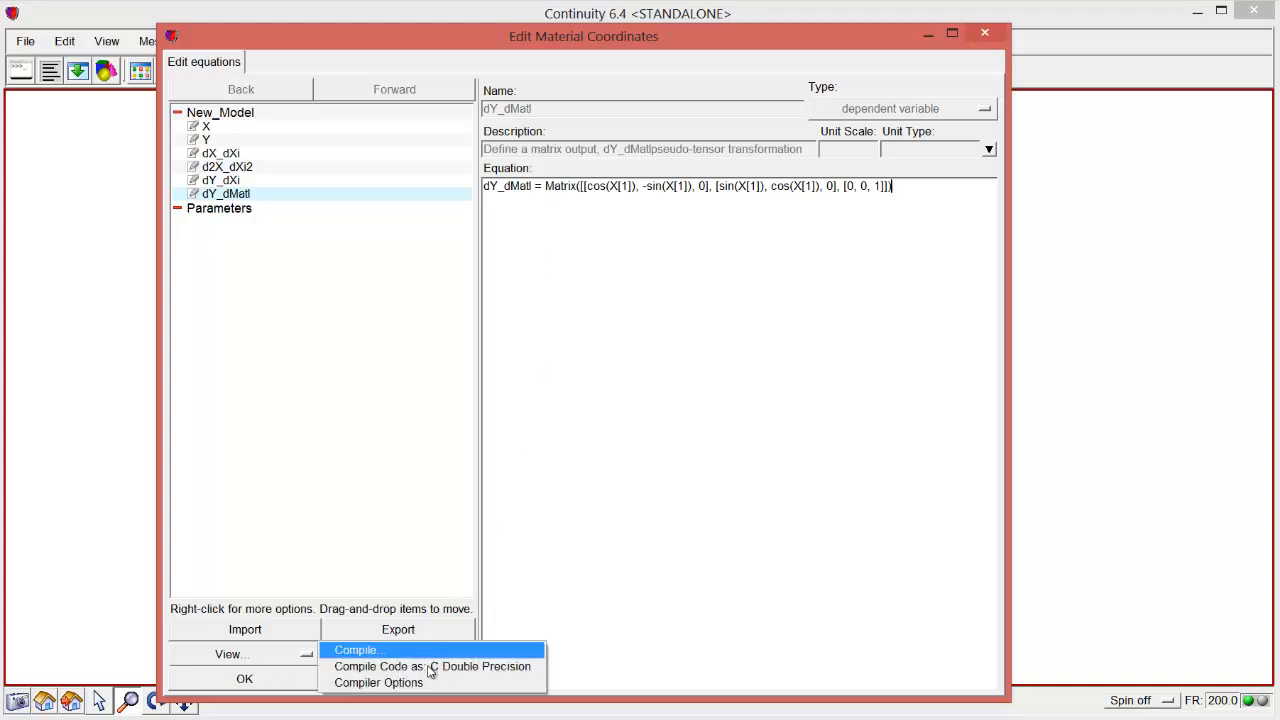
{"action": "left_click", "coordinate": [429, 667]}
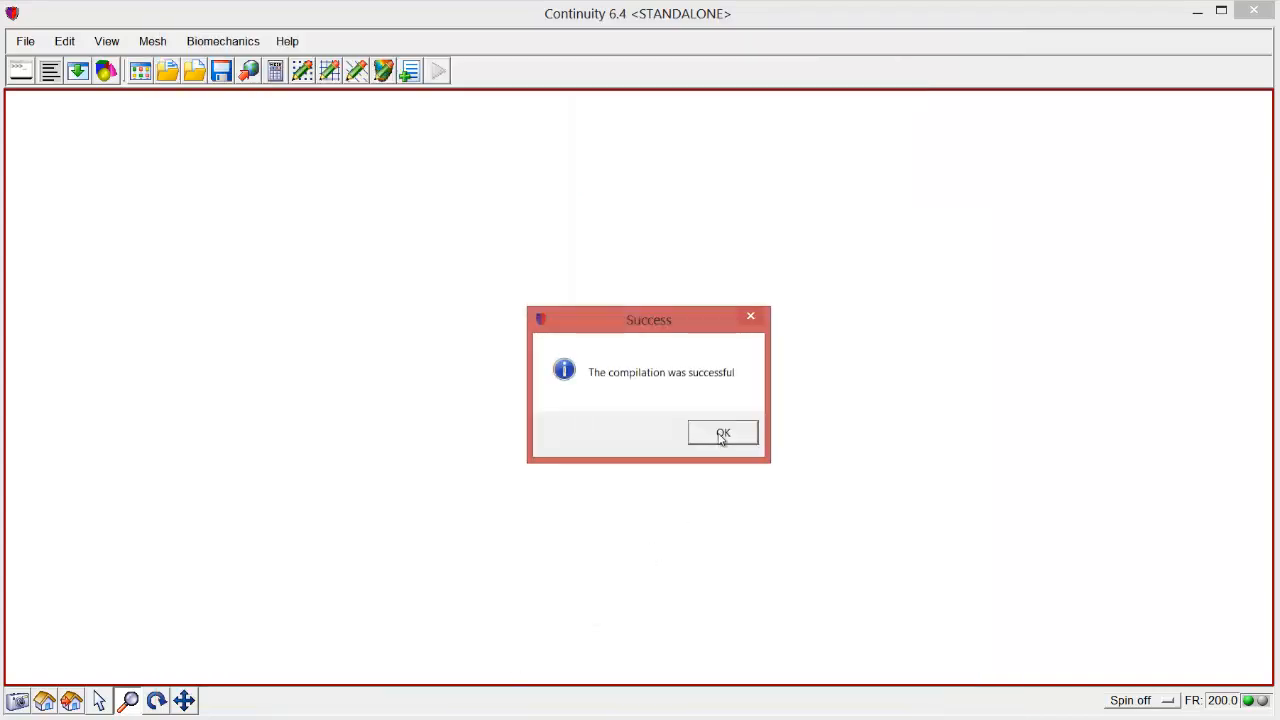
{"action": "left_click", "coordinate": [719, 433]}
{"action": "left_click", "coordinate": [497, 719]}
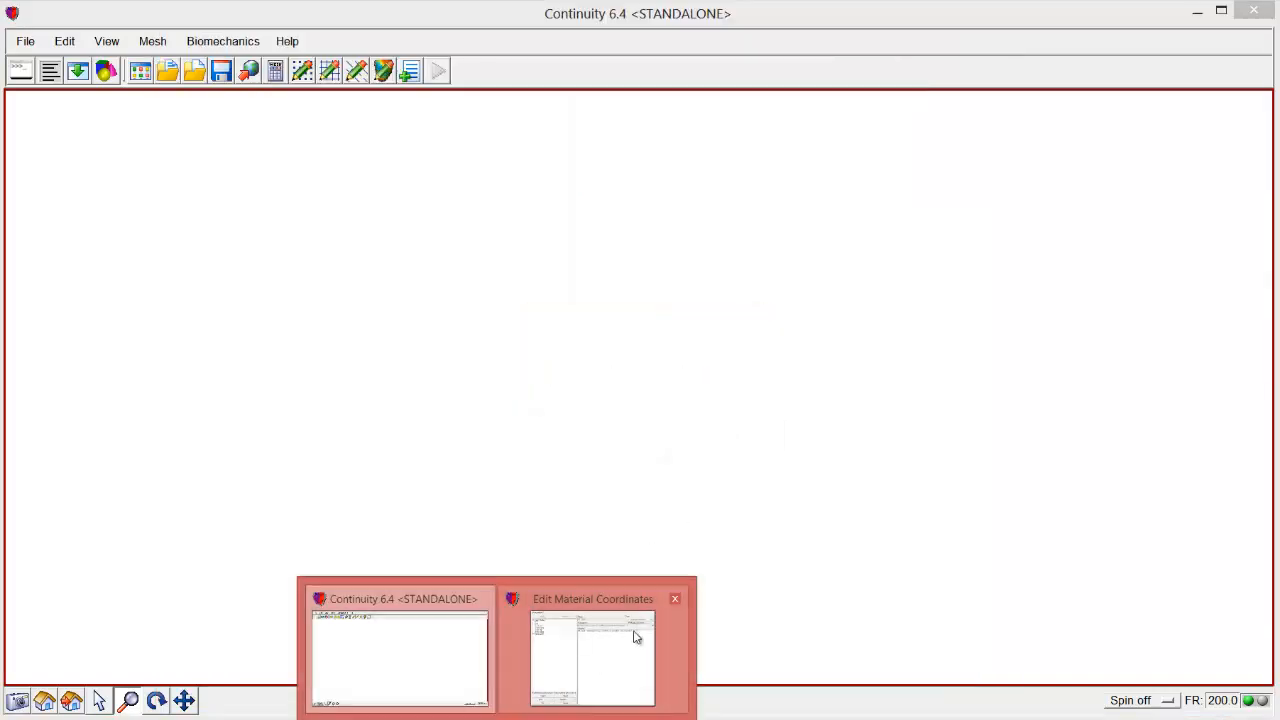
{"action": "left_click", "coordinate": [675, 600]}
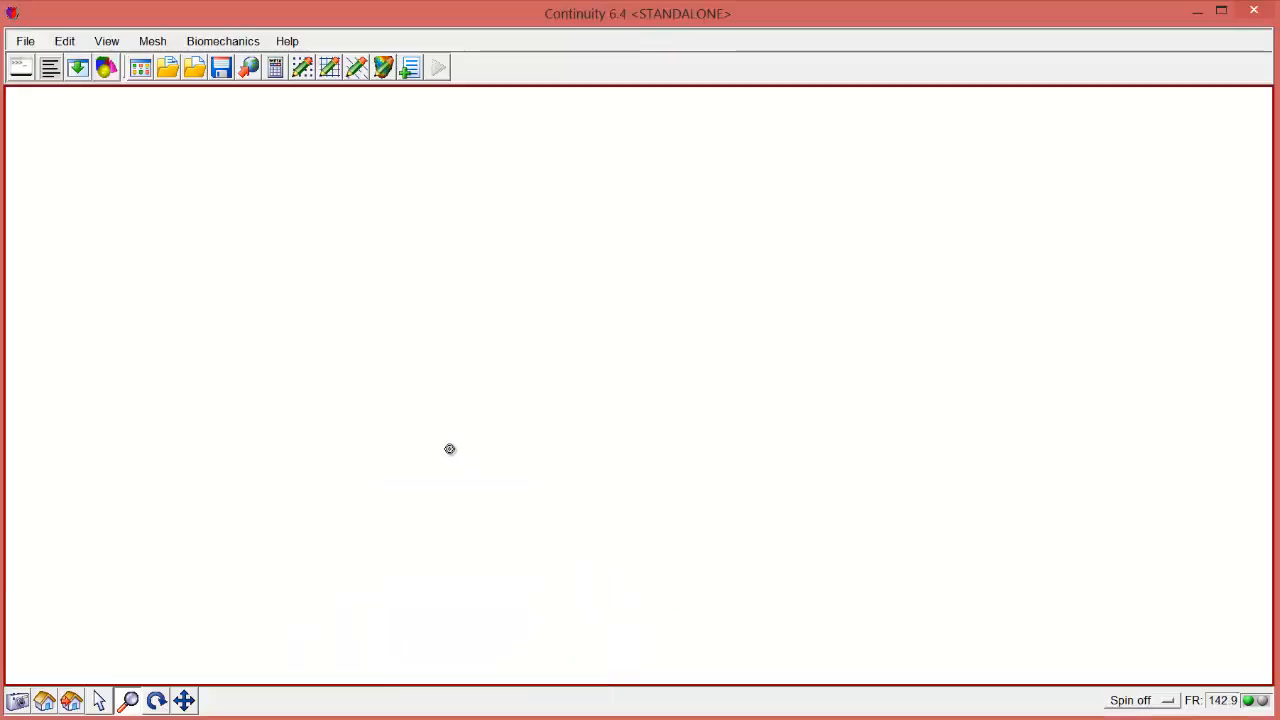
Add the Linear-Linear-Linear Lagrange 3*3*3 and Linear-Linear Lagrange 3*3 basis functions to the mesh and submit them
{"action": "left_click", "coordinate": [153, 41]}
{"action": "mouse_move", "coordinate": [294, 82]}
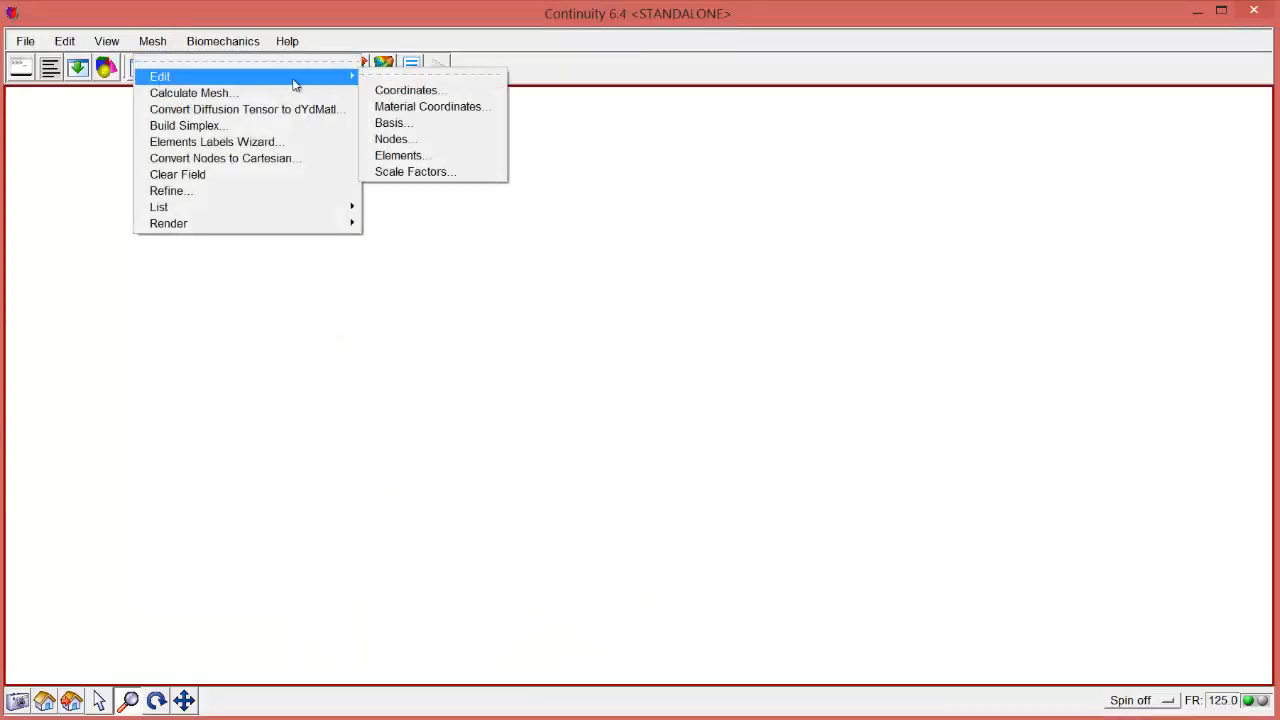
{"action": "left_click", "coordinate": [406, 122]}
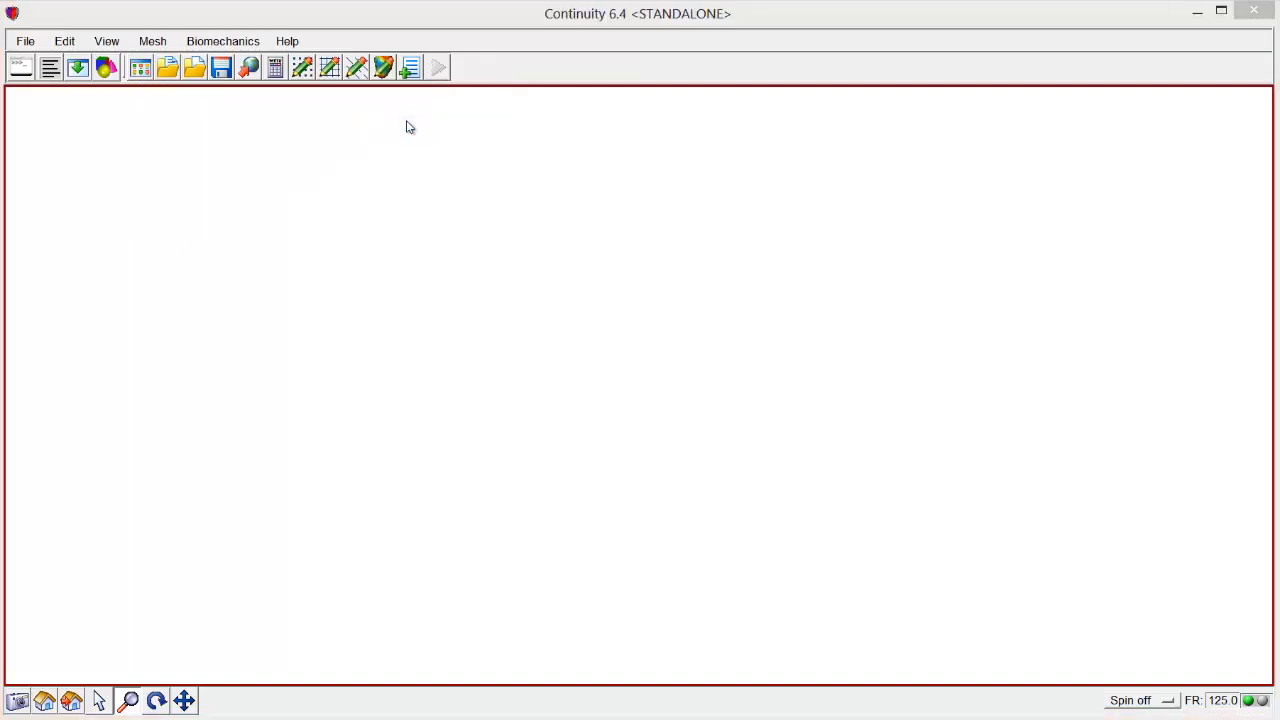
{"action": "left_click", "coordinate": [505, 192]}
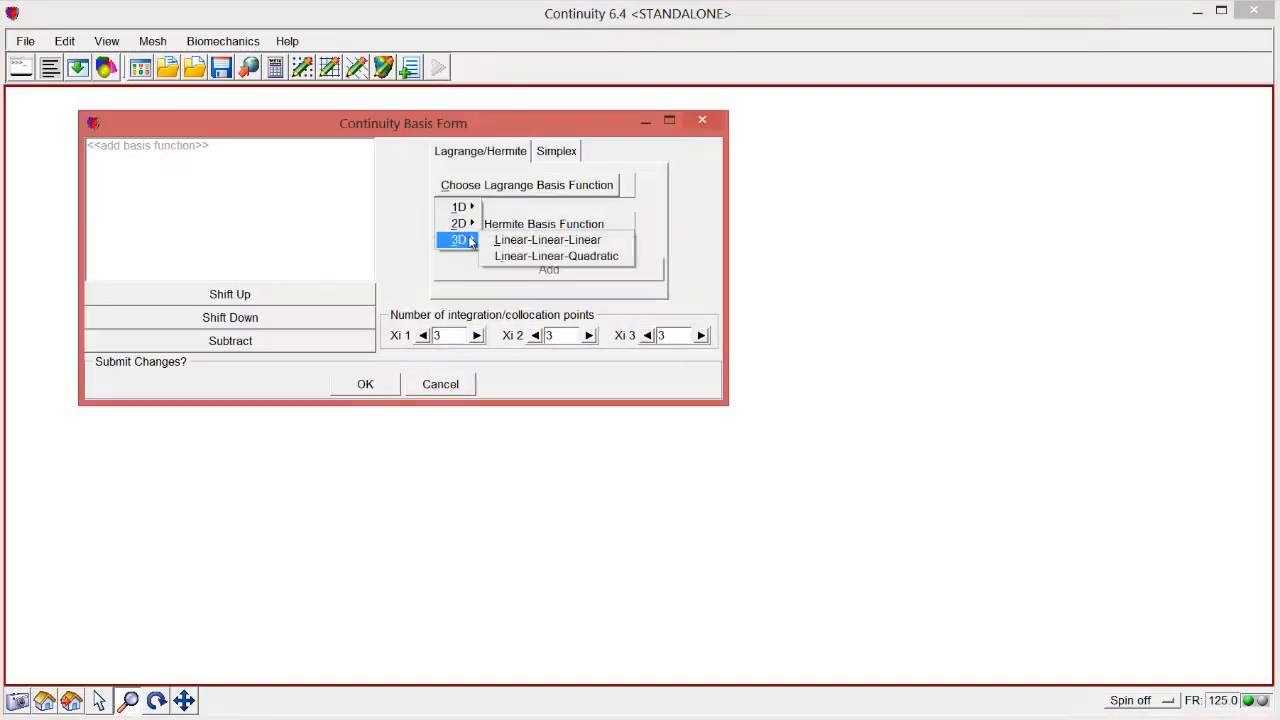
{"action": "left_click", "coordinate": [496, 240]}
{"action": "left_click", "coordinate": [497, 271]}
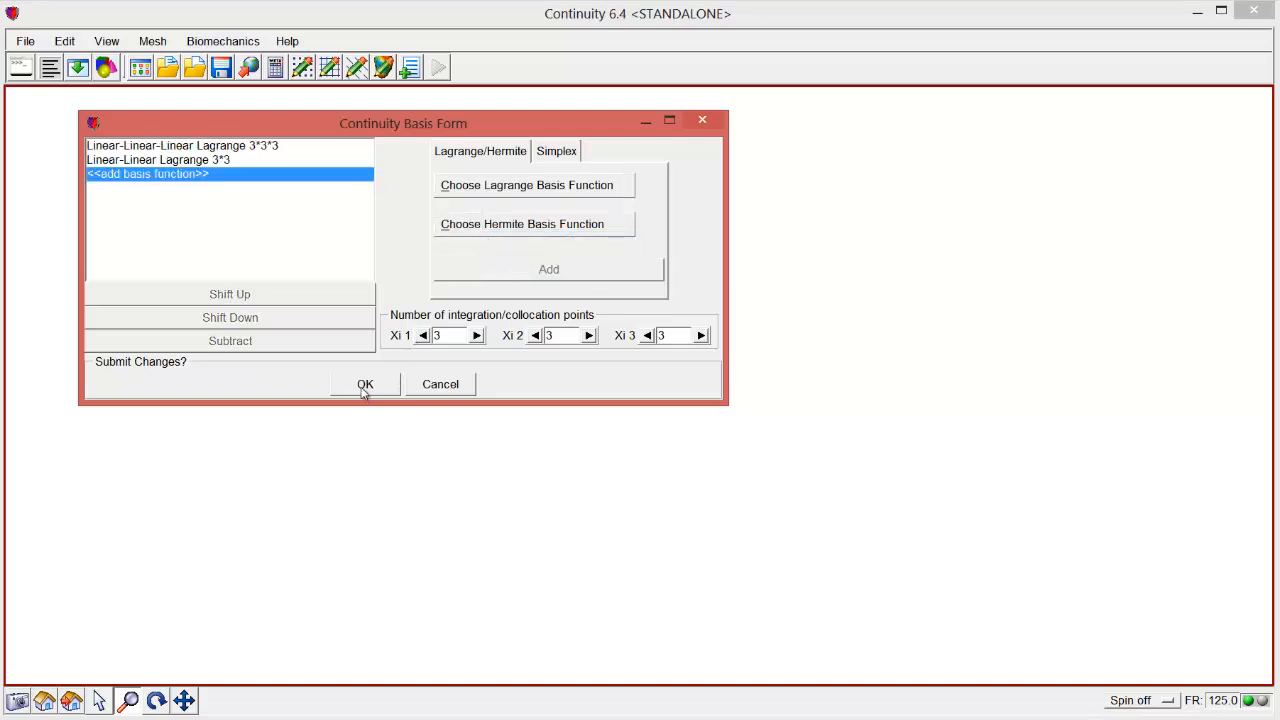
{"action": "left_click", "coordinate": [364, 386]}
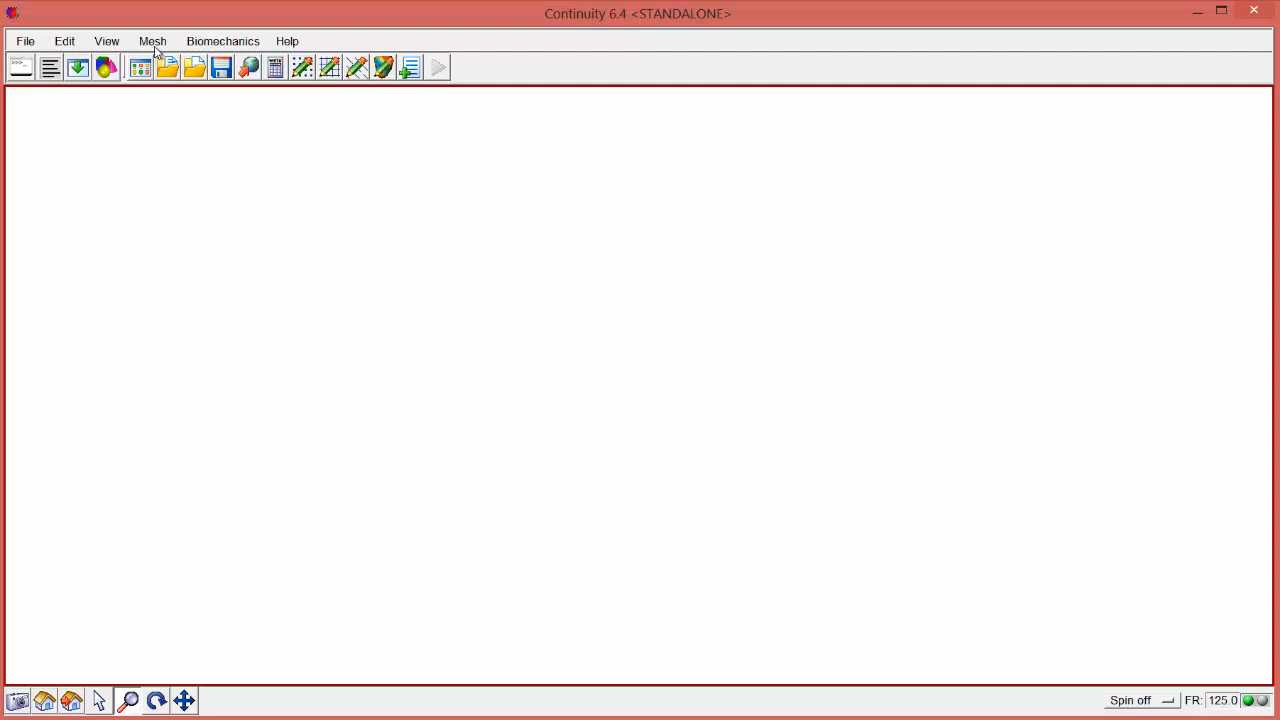
Open the mesh node form and insert seven more nodes so the list runs from 1 to 8
{"action": "left_click", "coordinate": [155, 50]}
{"action": "mouse_move", "coordinate": [178, 81]}
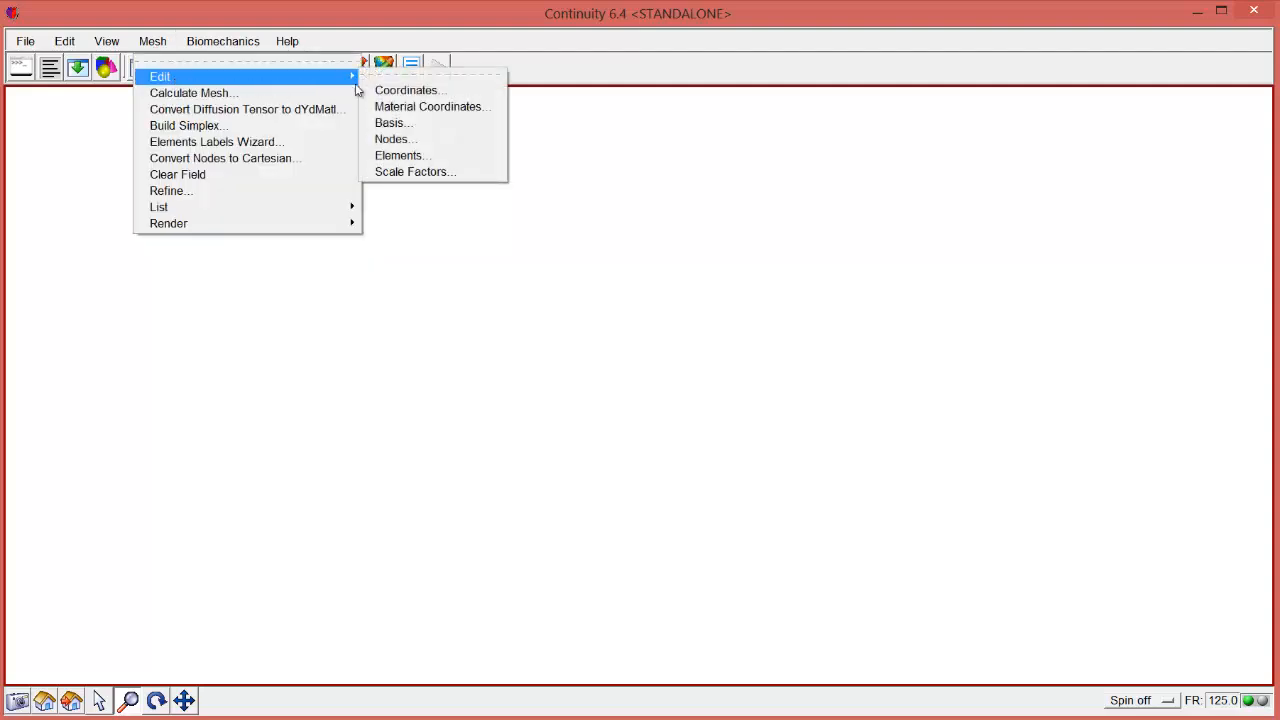
{"action": "left_click", "coordinate": [412, 139]}
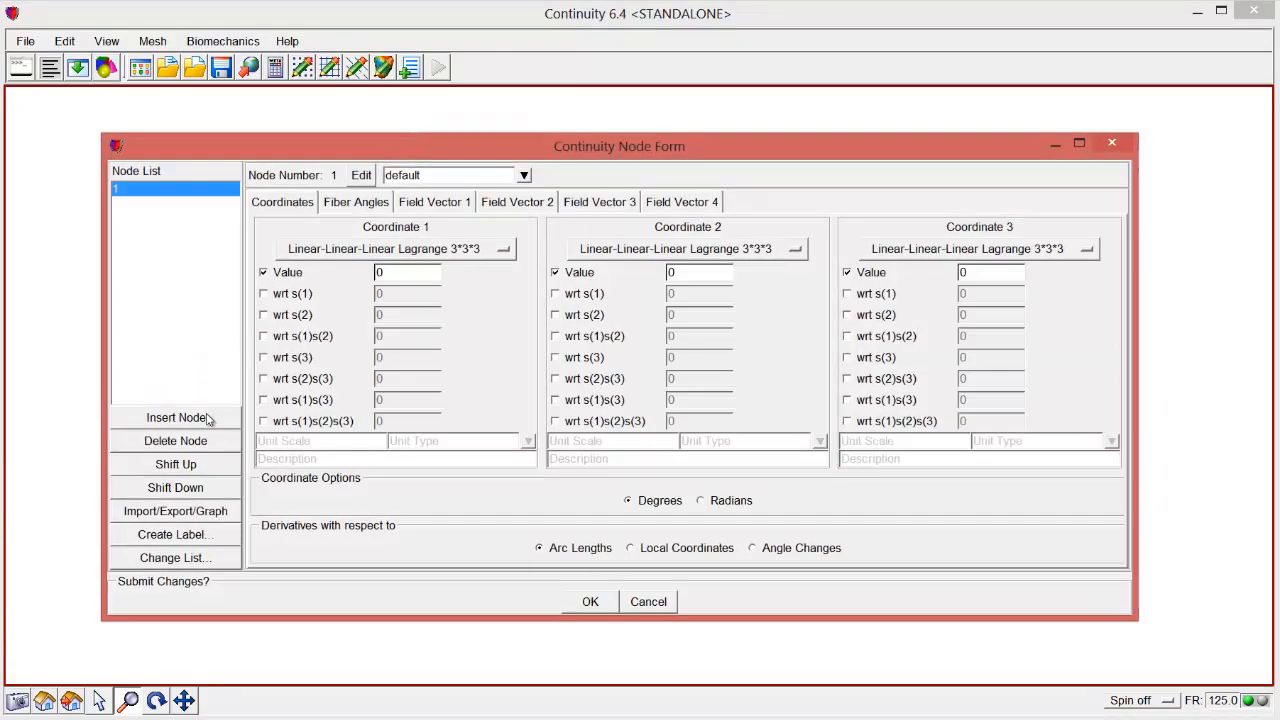
{"action": "left_click", "coordinate": [176, 417]}
{"action": "left_click", "coordinate": [176, 417]}
{"action": "left_click", "coordinate": [176, 417]}
{"action": "left_click", "coordinate": [176, 417]}
{"action": "left_click", "coordinate": [176, 417]}
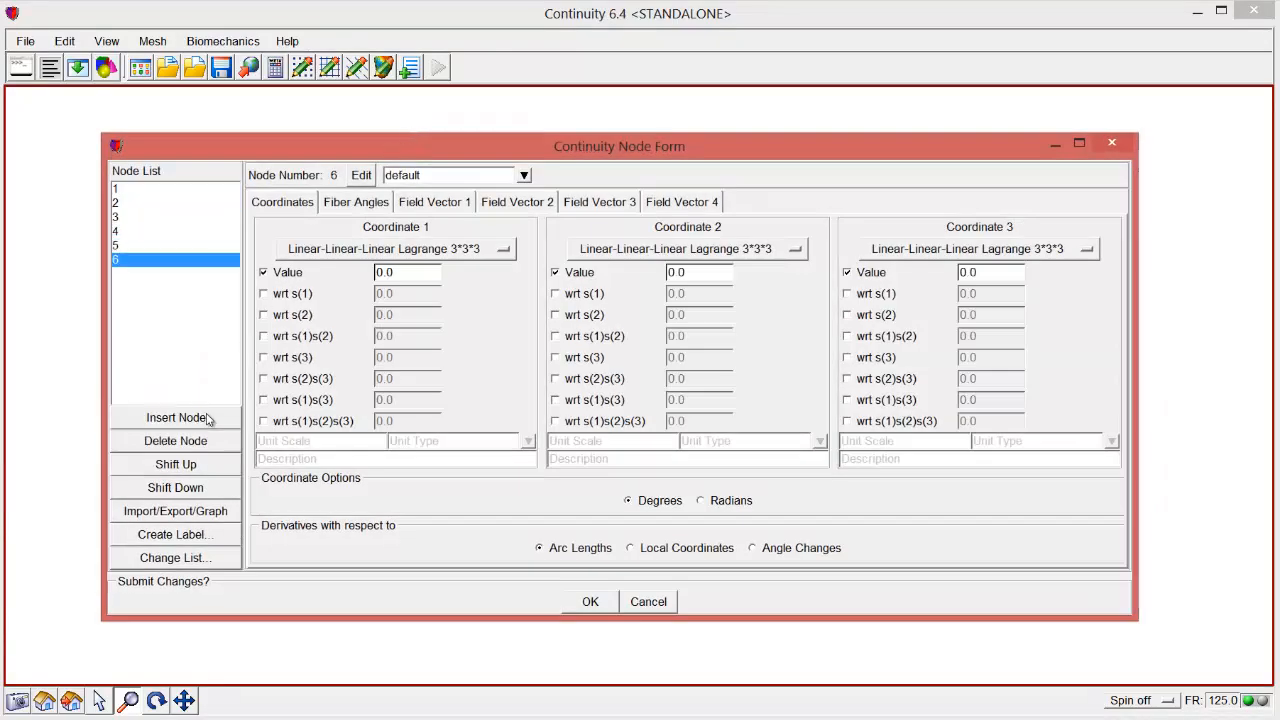
{"action": "left_click", "coordinate": [207, 418]}
{"action": "left_click", "coordinate": [207, 418]}
Set coordinate 1 of nodes 1 and 2 to 0.99, and coordinate 3 of node 2 to 1.0
{"action": "left_click", "coordinate": [199, 190]}
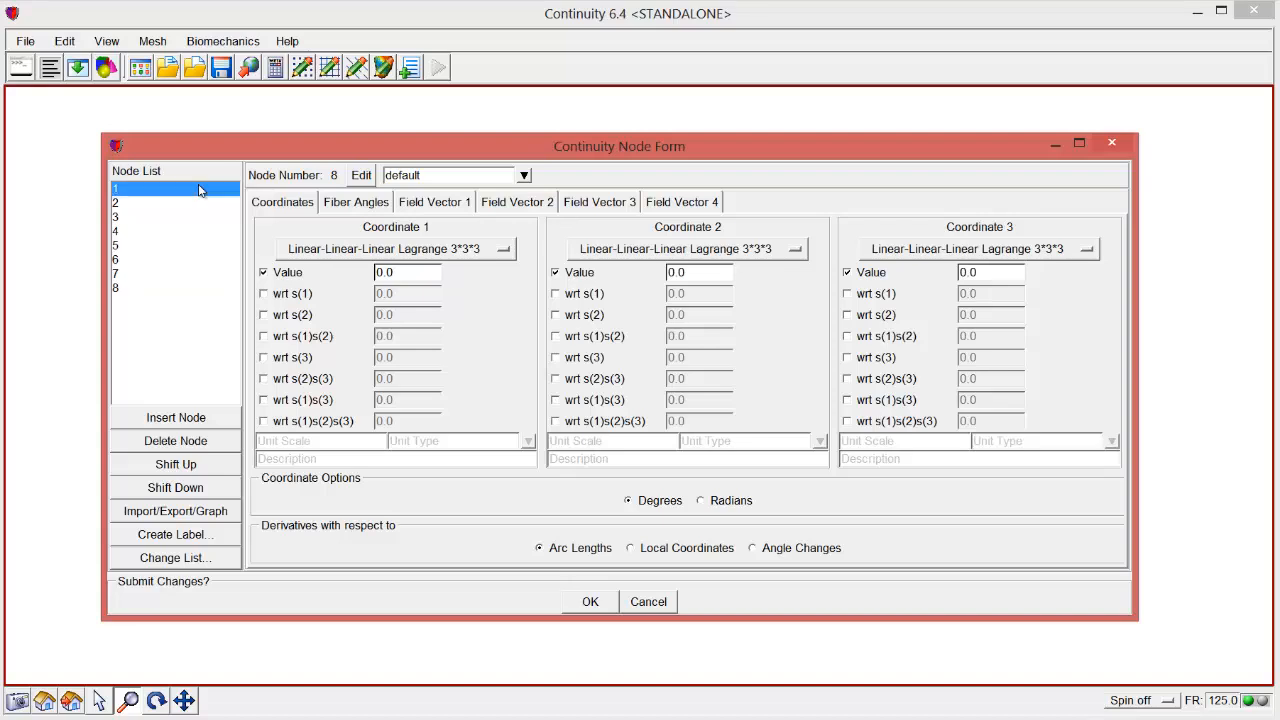
{"action": "left_click", "coordinate": [398, 272]}
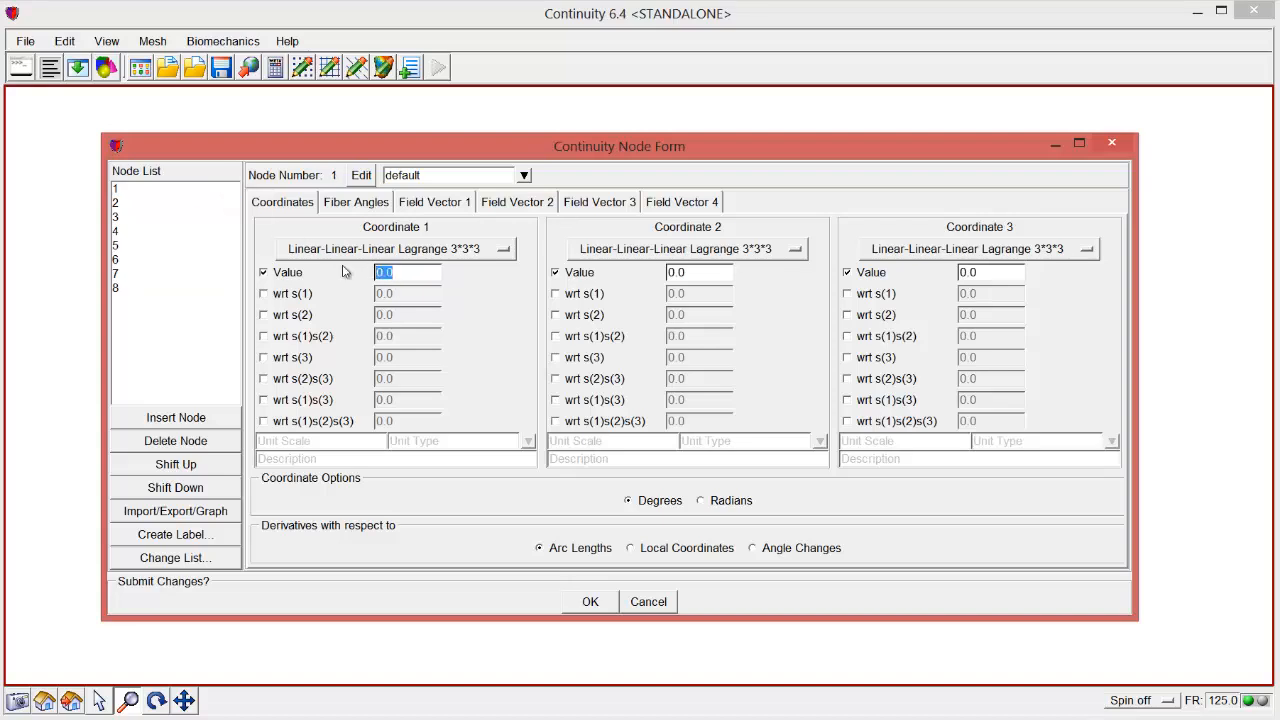
{"action": "type", "text": "0"}
{"action": "left_click", "coordinate": [181, 206]}
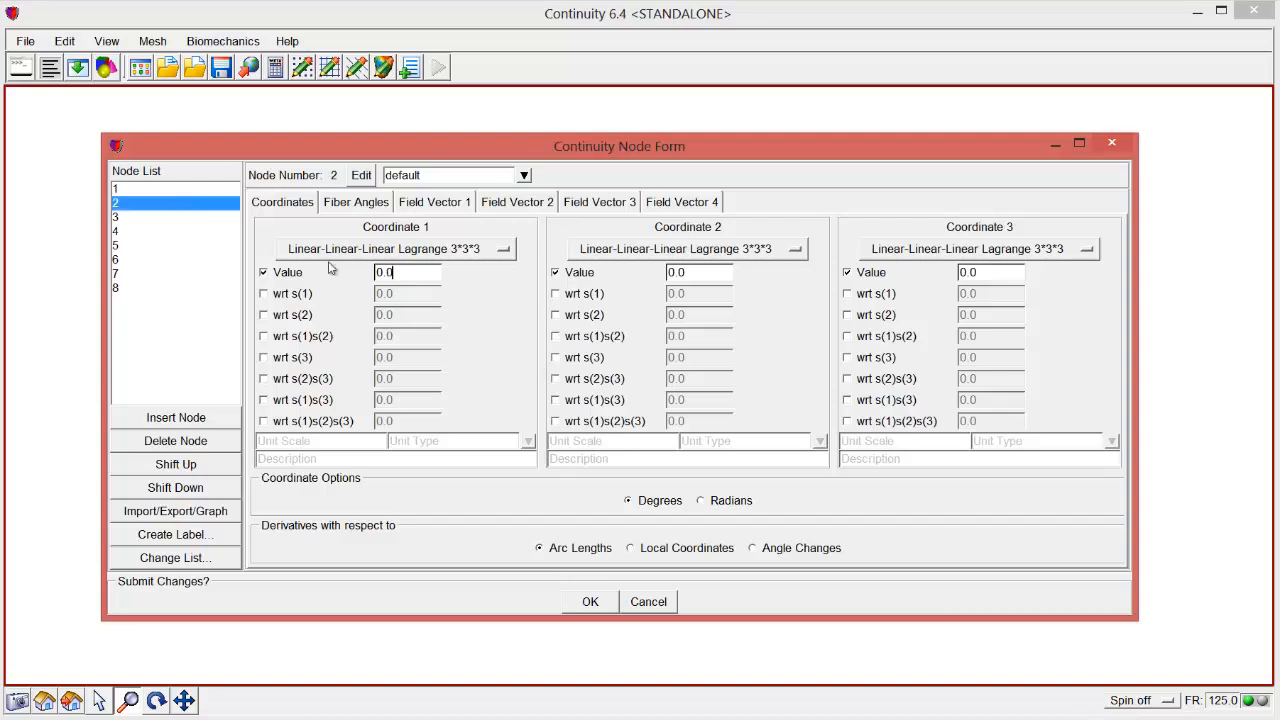
{"action": "left_click", "coordinate": [398, 272]}
{"action": "type", "text": "0"}
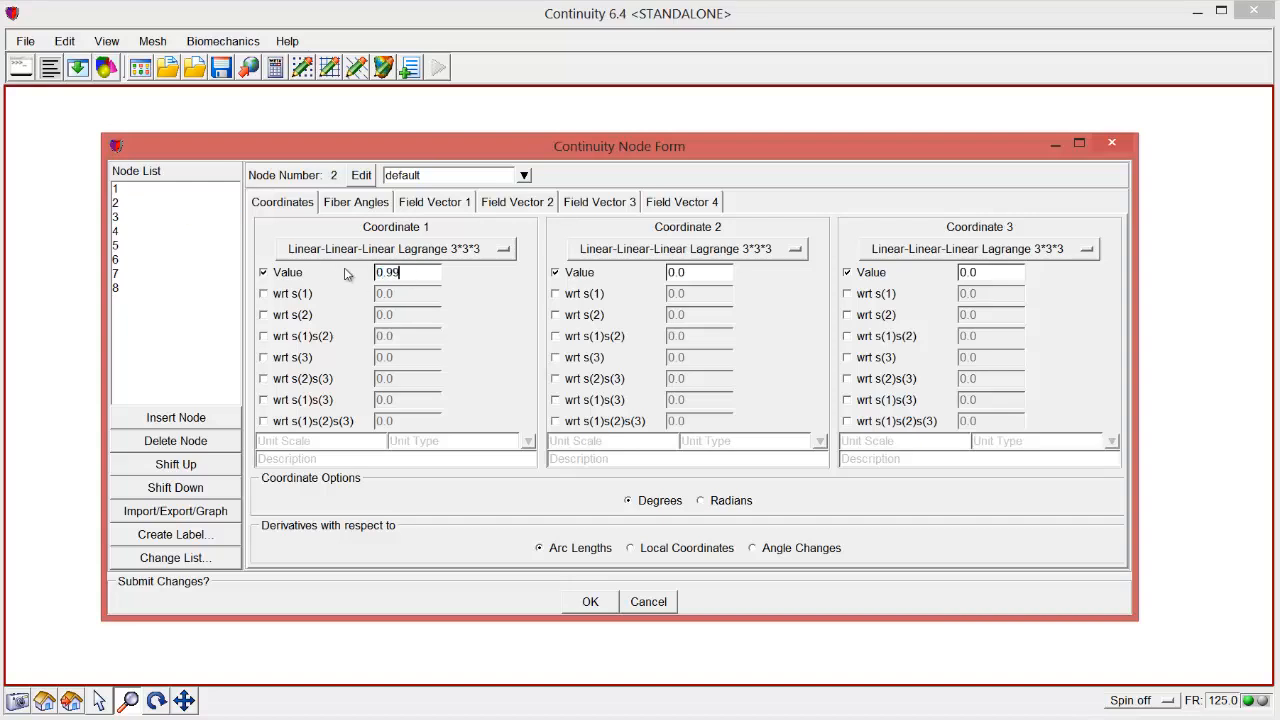
{"action": "left_click", "coordinate": [957, 276]}
{"action": "type", "text": "0"}
Set coordinate 1 of nodes 3 and 4 to 1.16, and coordinate 3 of node 4 to 1.0
{"action": "left_click", "coordinate": [233, 220]}
{"action": "left_click", "coordinate": [430, 272]}
{"action": "type", "text": "1"}
{"action": "left_click", "coordinate": [163, 236]}
{"action": "left_click", "coordinate": [415, 274]}
{"action": "type", "text": "1.16"}
{"action": "left_click", "coordinate": [960, 274]}
Set node 5's coordinate 1 to 0.99 and its coordinate 2 to 58 degrees
{"action": "left_click", "coordinate": [140, 245]}
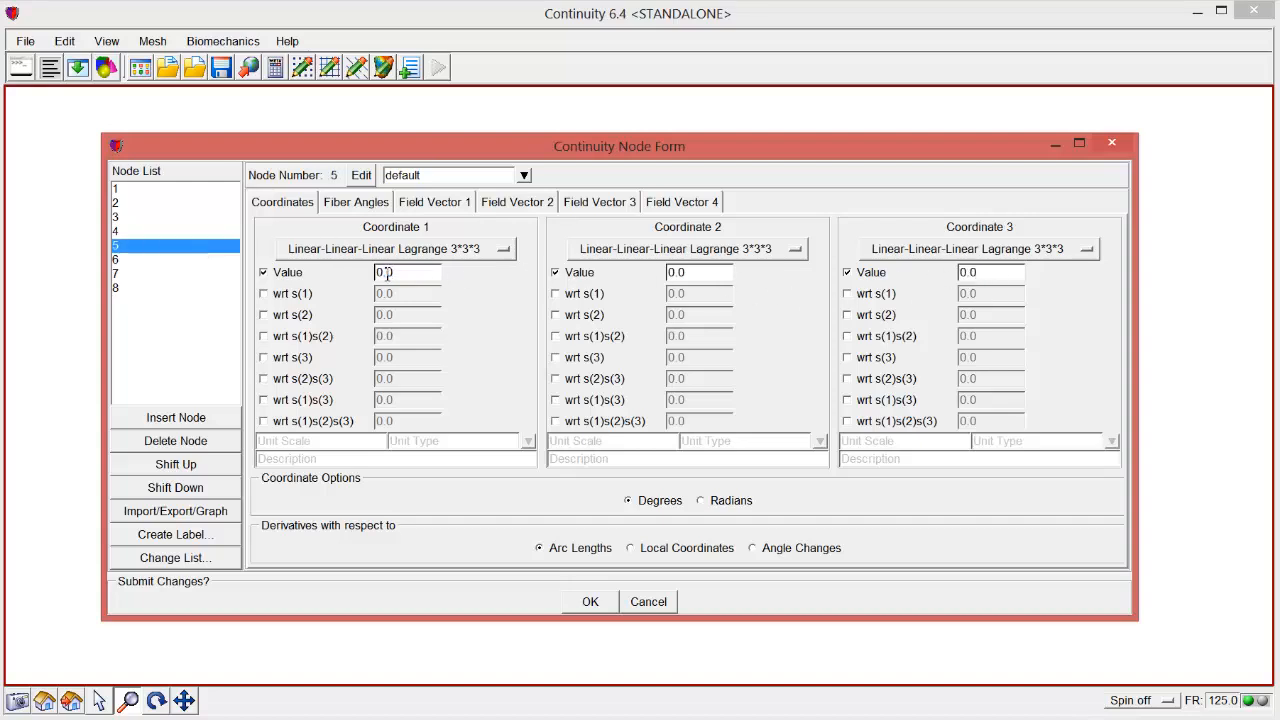
{"action": "left_click", "coordinate": [387, 274]}
{"action": "type", "text": "0.9"}
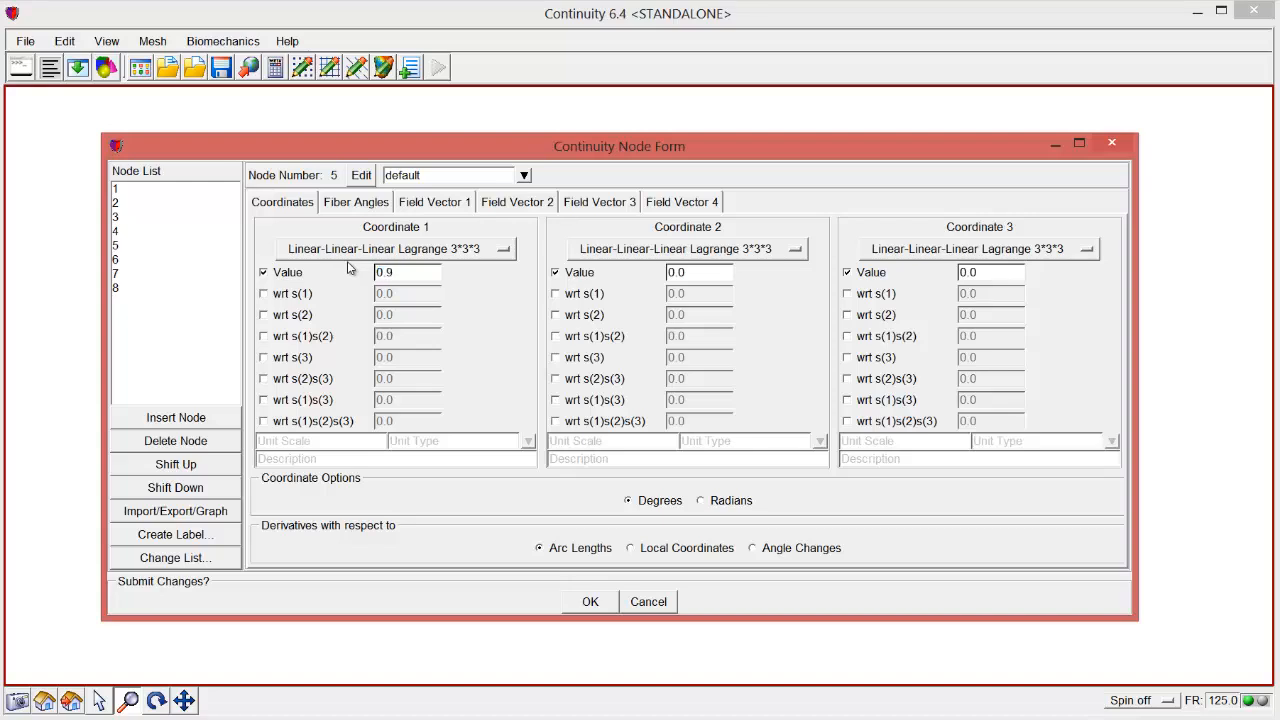
{"action": "type", "text": "9"}
{"action": "left_click", "coordinate": [682, 271]}
{"action": "type", "text": "58"}
Enter node 6's three coordinate values, using 58 degrees for coordinate 2 and 1 for coordinate 3
{"action": "left_click", "coordinate": [141, 263]}
{"action": "left_click", "coordinate": [406, 273]}
{"action": "type", "text": "0"}
{"action": "left_click", "coordinate": [691, 272]}
{"action": "type", "text": "58"}
{"action": "left_click", "coordinate": [990, 276]}
{"action": "type", "text": "1"}
Set node 7's coordinate 1 to 1.16 and its coordinate 2 to 58 degrees
{"action": "left_click", "coordinate": [157, 276]}
{"action": "left_click", "coordinate": [399, 273]}
{"action": "type", "text": "16"}
{"action": "left_click", "coordinate": [697, 275]}
{"action": "type", "text": "58"}
Set node 8's coordinate 1 to 1.16, coordinate 2 to 58 degrees and coordinate 3 to 1
{"action": "left_click", "coordinate": [178, 294]}
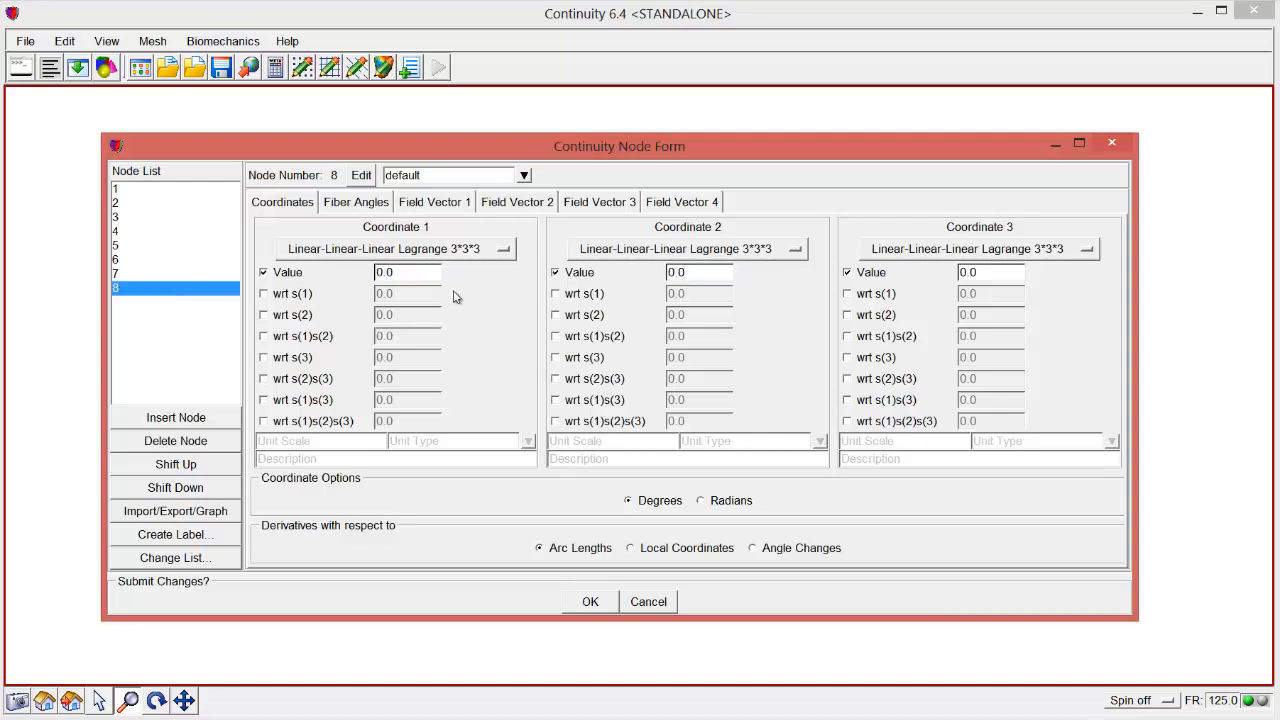
{"action": "left_click", "coordinate": [380, 273]}
{"action": "type", "text": "1.16"}
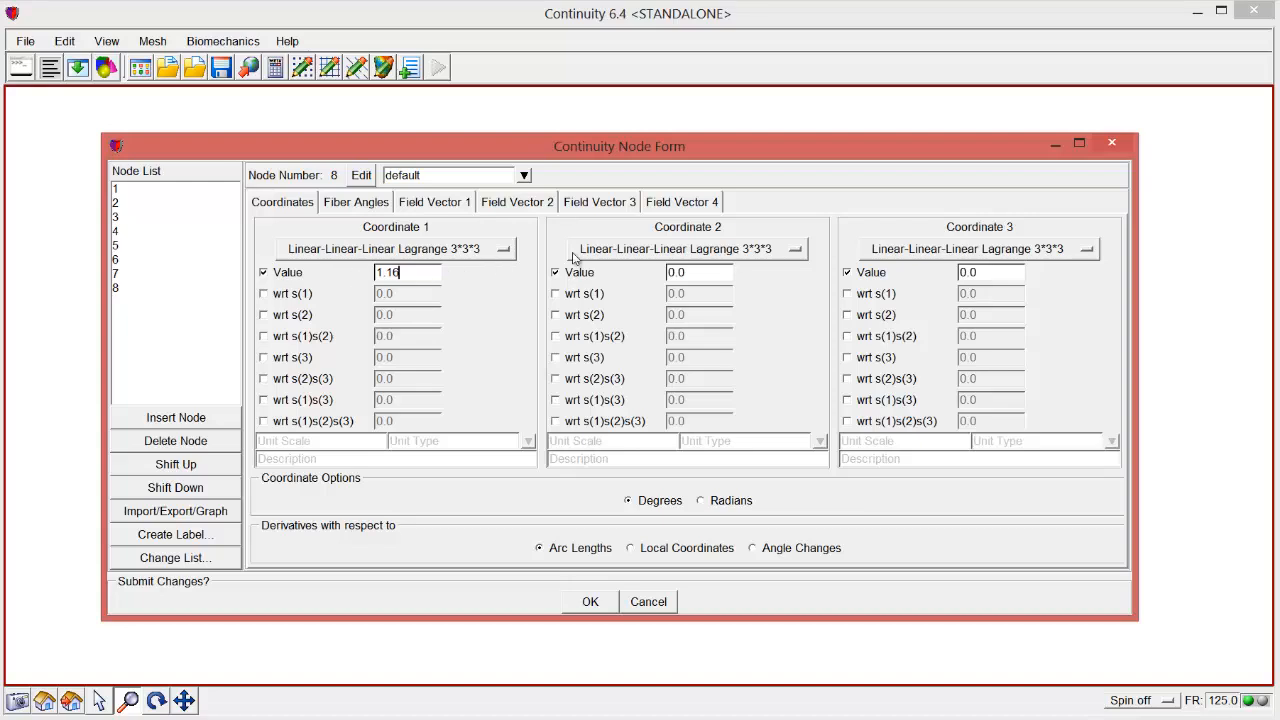
{"action": "left_click", "coordinate": [690, 272]}
{"action": "type", "text": "58"}
{"action": "left_click", "coordinate": [989, 281]}
{"action": "type", "text": "1"}
Label node 1 as inner_proximal1 and node 2 as inner_distal1
{"action": "left_click", "coordinate": [197, 189]}
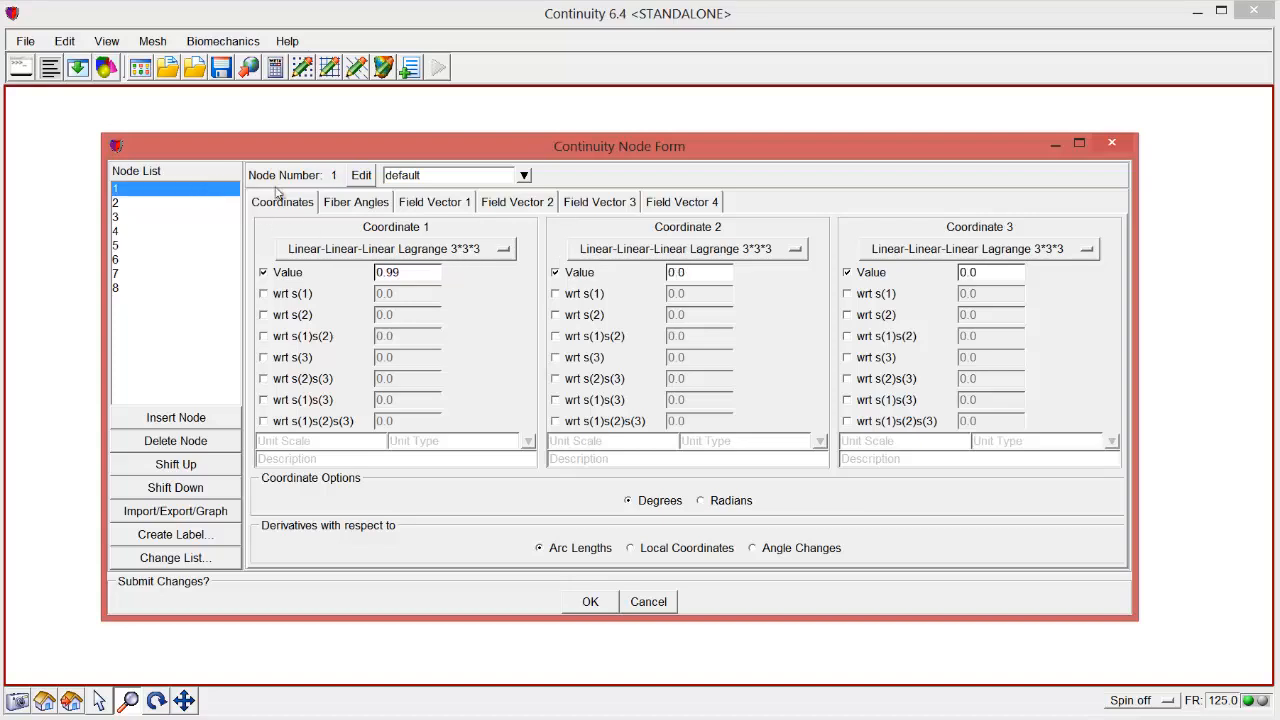
{"action": "left_click", "coordinate": [435, 176]}
{"action": "type", "text": "inner_proximal1"}
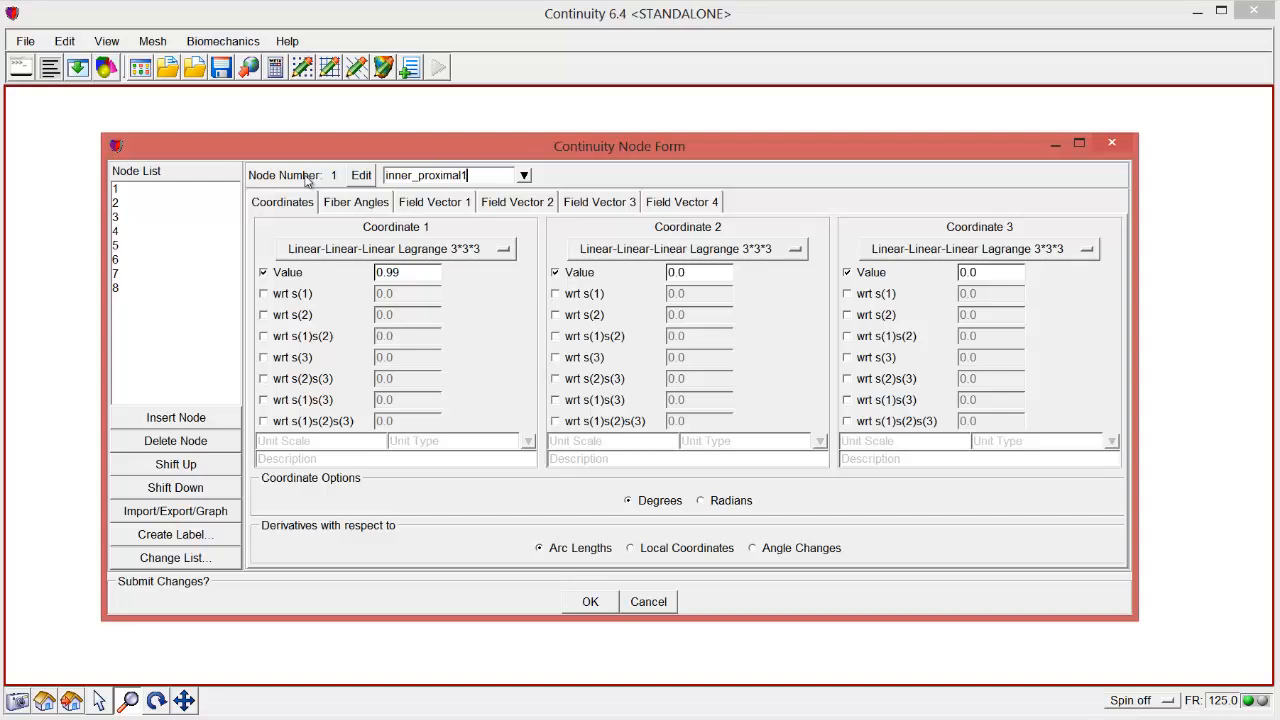
{"action": "left_click", "coordinate": [128, 203]}
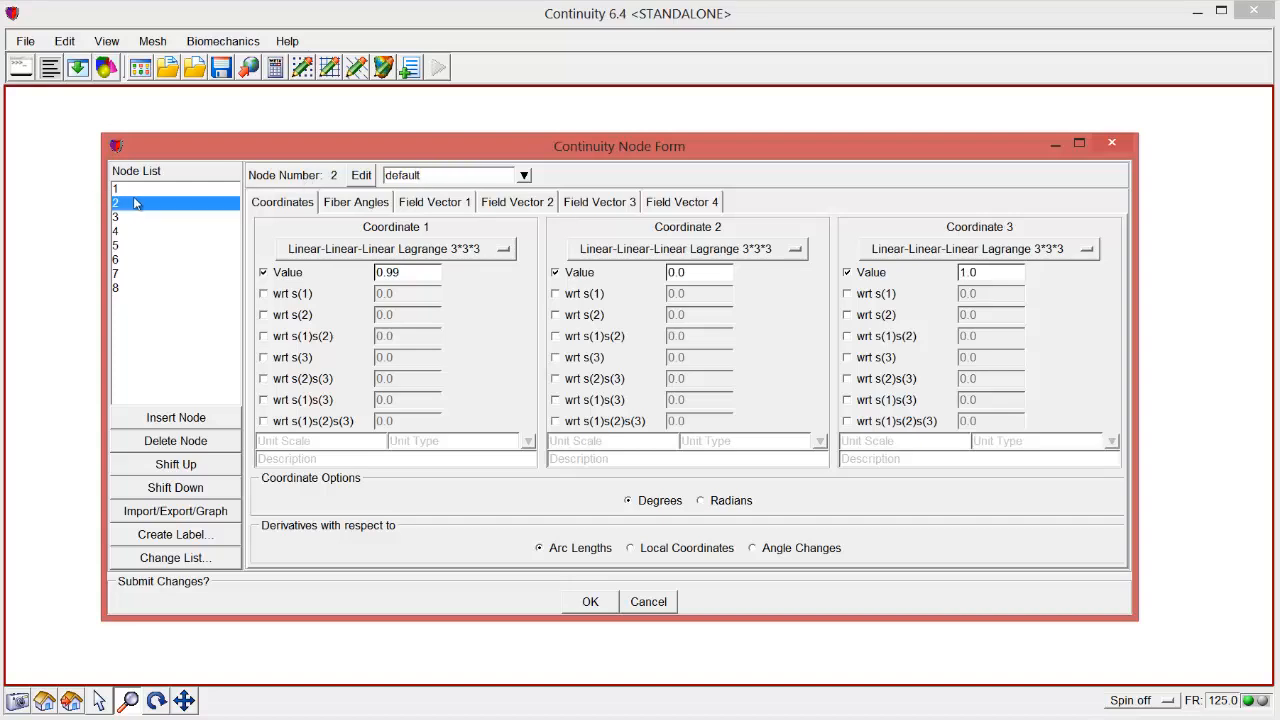
{"action": "left_click", "coordinate": [443, 176]}
{"action": "key", "text": "BackSpace"}
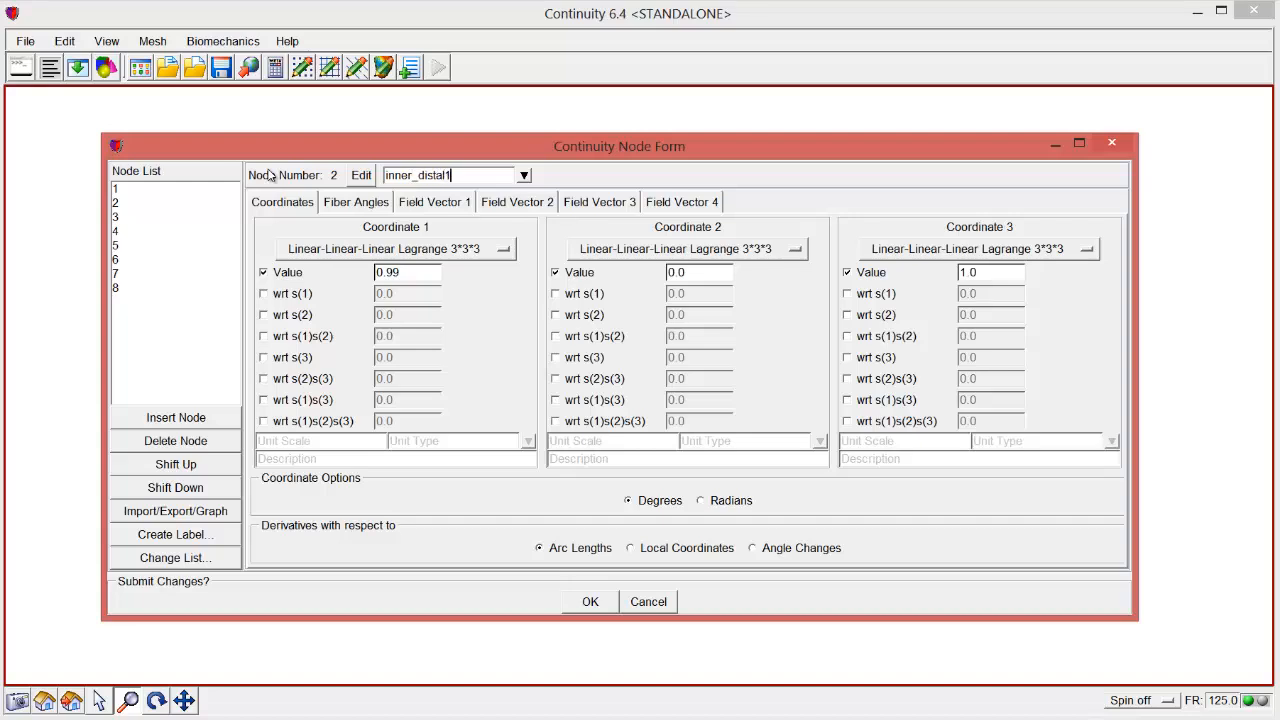
Label node 3 as outer_proximal1 and node 4 as outer_distal1
{"action": "left_click", "coordinate": [189, 216]}
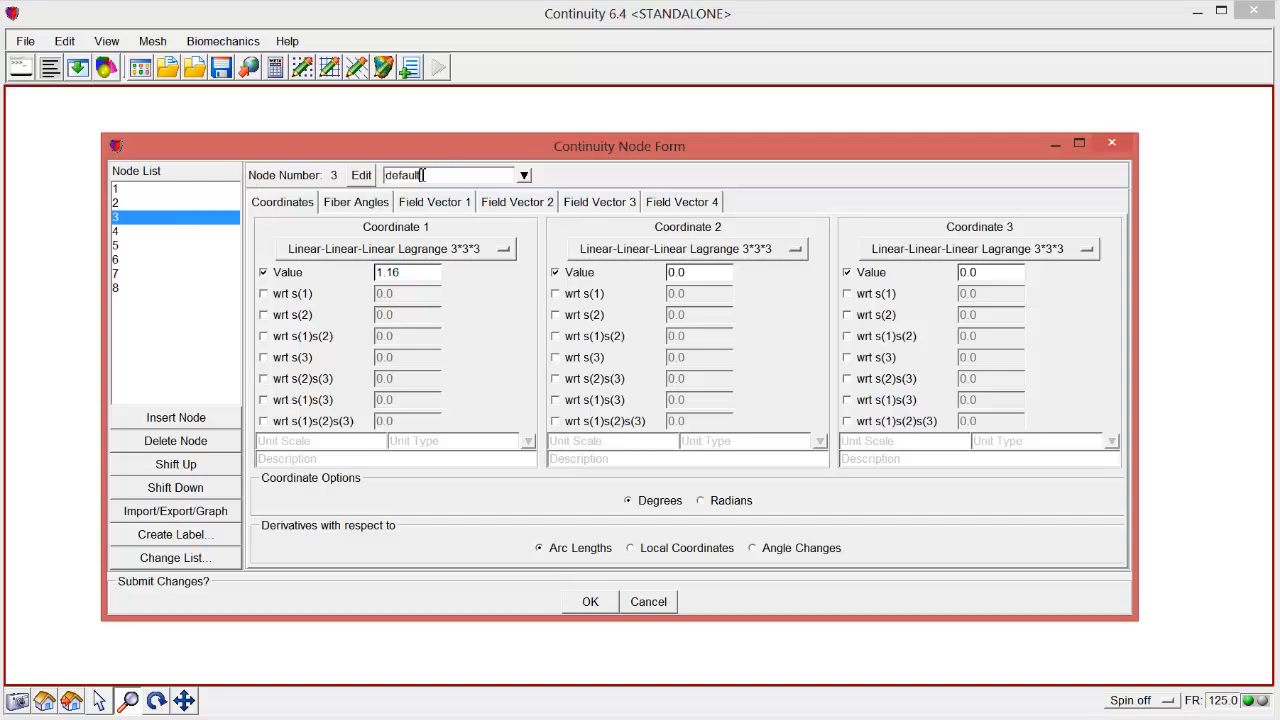
{"action": "type", "text": "outer_proximal1"}
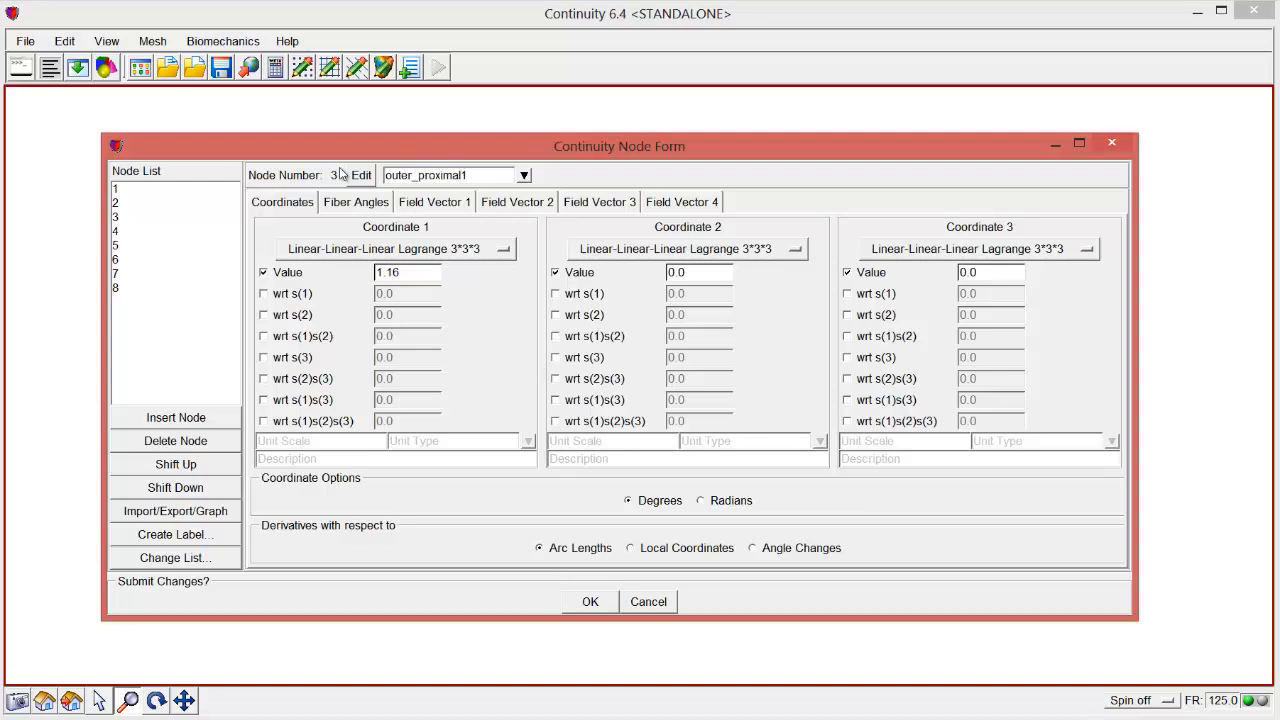
{"action": "left_click", "coordinate": [180, 232]}
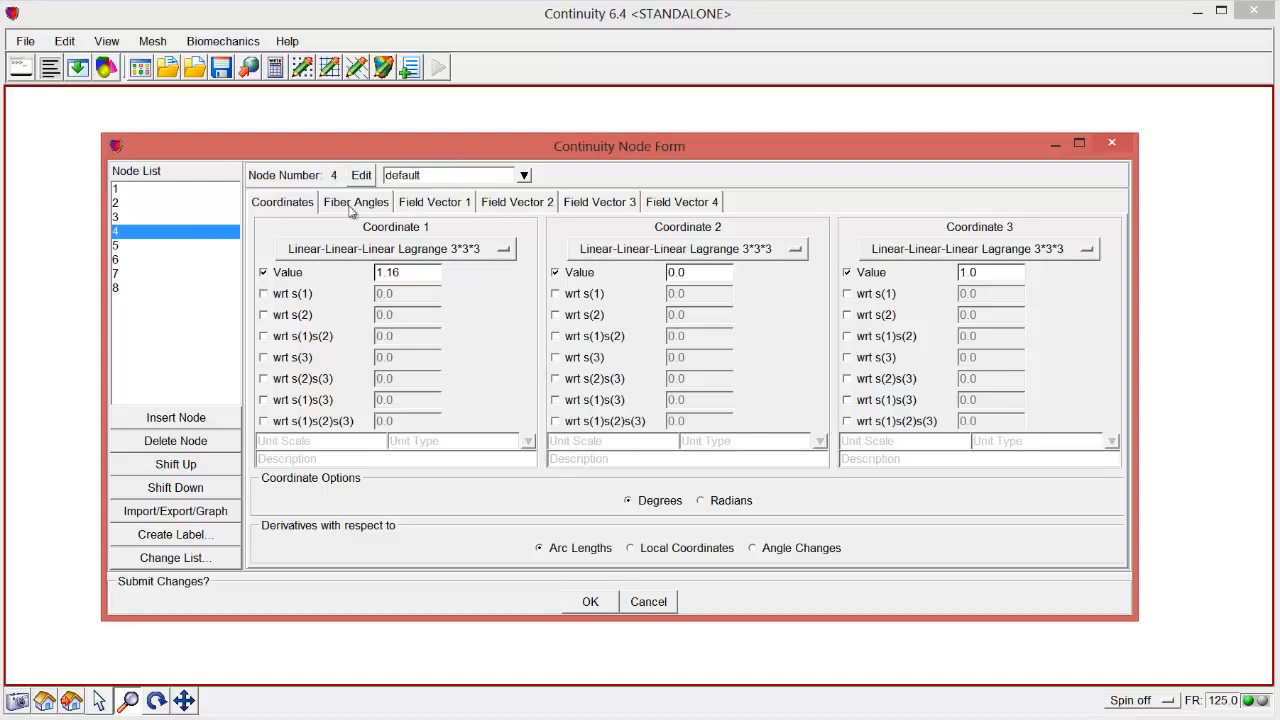
{"action": "left_click", "coordinate": [356, 175]}
{"action": "type", "text": "outer_distal1"}
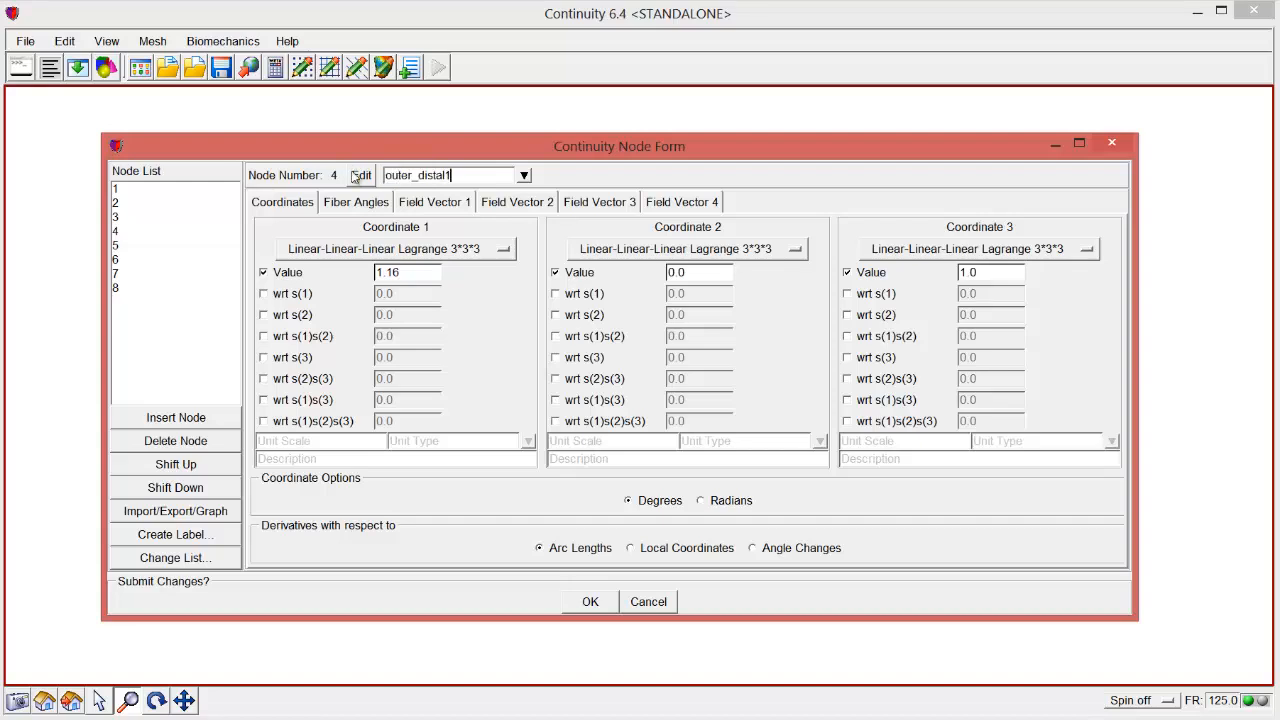
Label node 5 as inner_proximal2 and node 6 as inner_distal2
{"action": "left_click", "coordinate": [175, 246]}
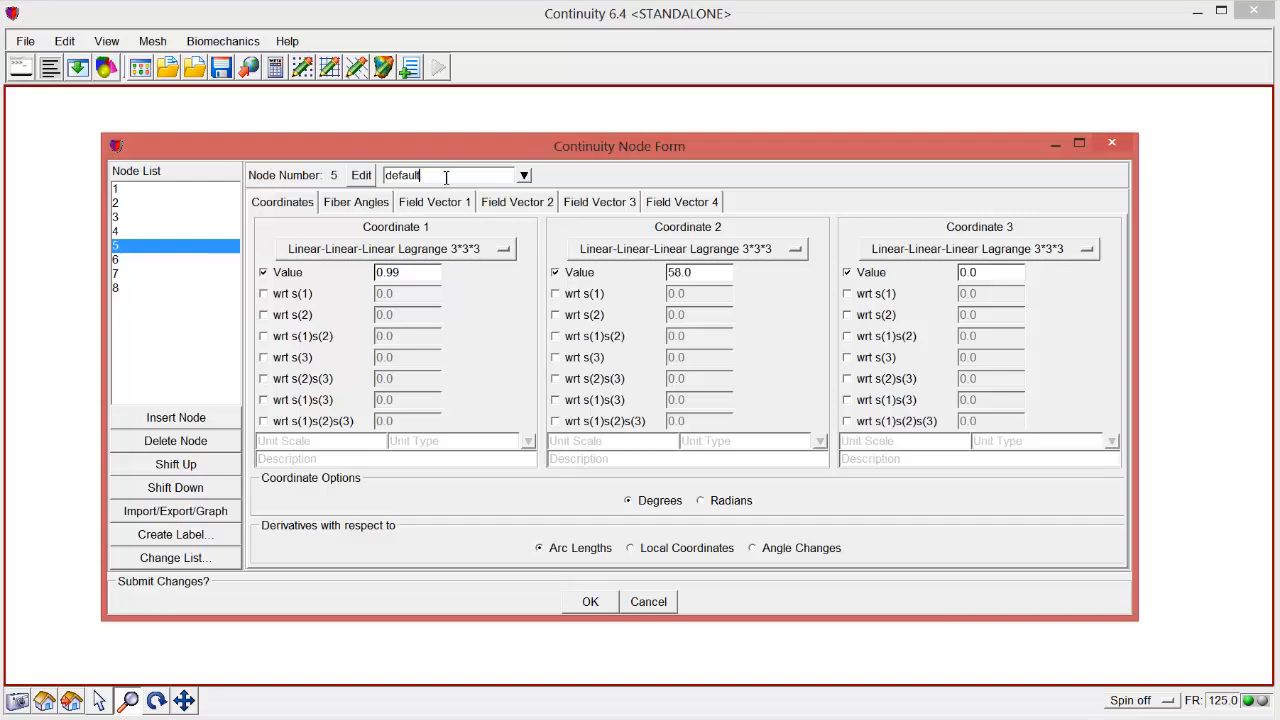
{"action": "left_click", "coordinate": [361, 176]}
{"action": "type", "text": "inner_proximal2"}
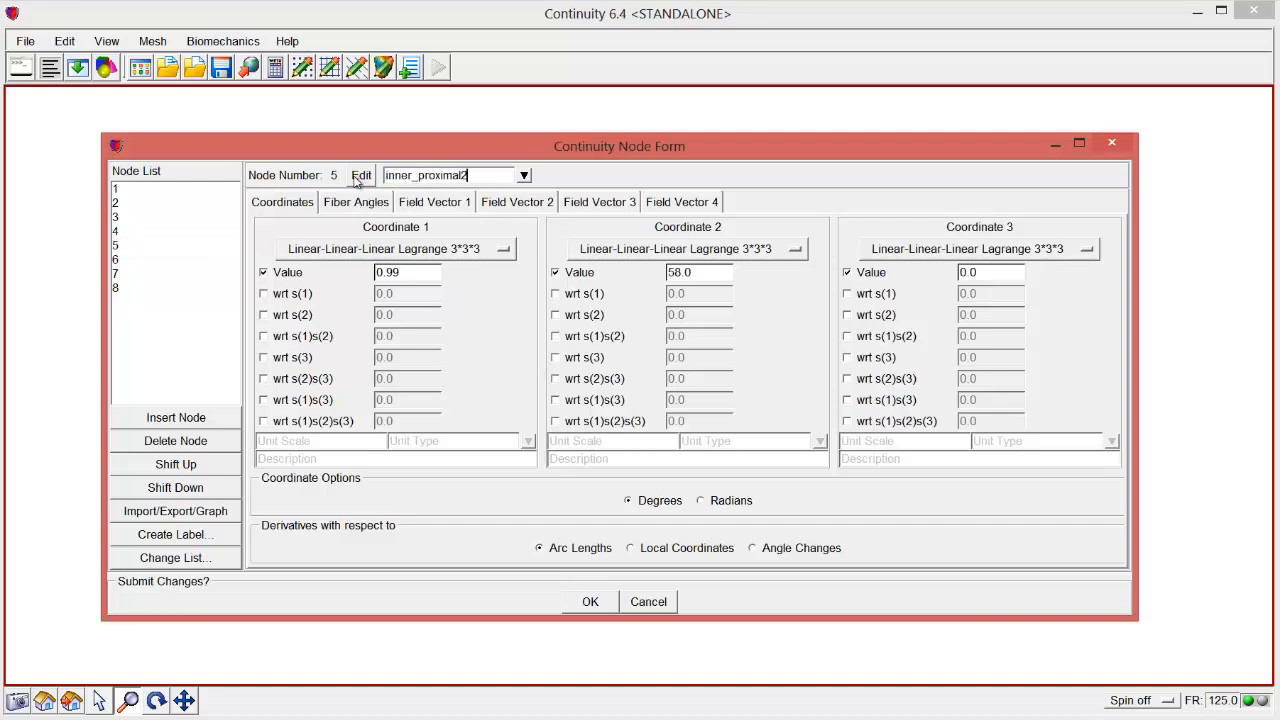
{"action": "left_click", "coordinate": [168, 259]}
{"action": "left_click", "coordinate": [361, 176]}
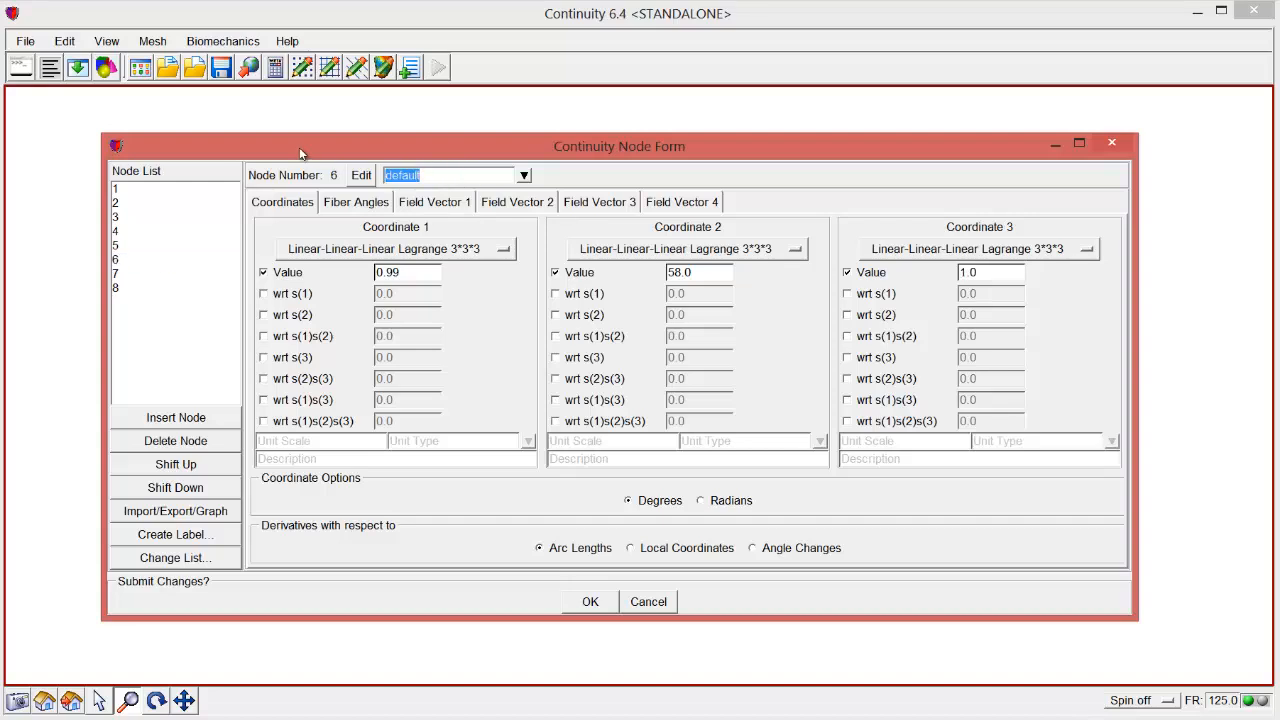
{"action": "type", "text": "inner_distal2"}
Label node 7 as outer_proximal2 and node 8 as outer_distal2, and submit the node definitions
{"action": "left_click", "coordinate": [162, 274]}
{"action": "left_click", "coordinate": [361, 176]}
{"action": "type", "text": "outer_proximal2"}
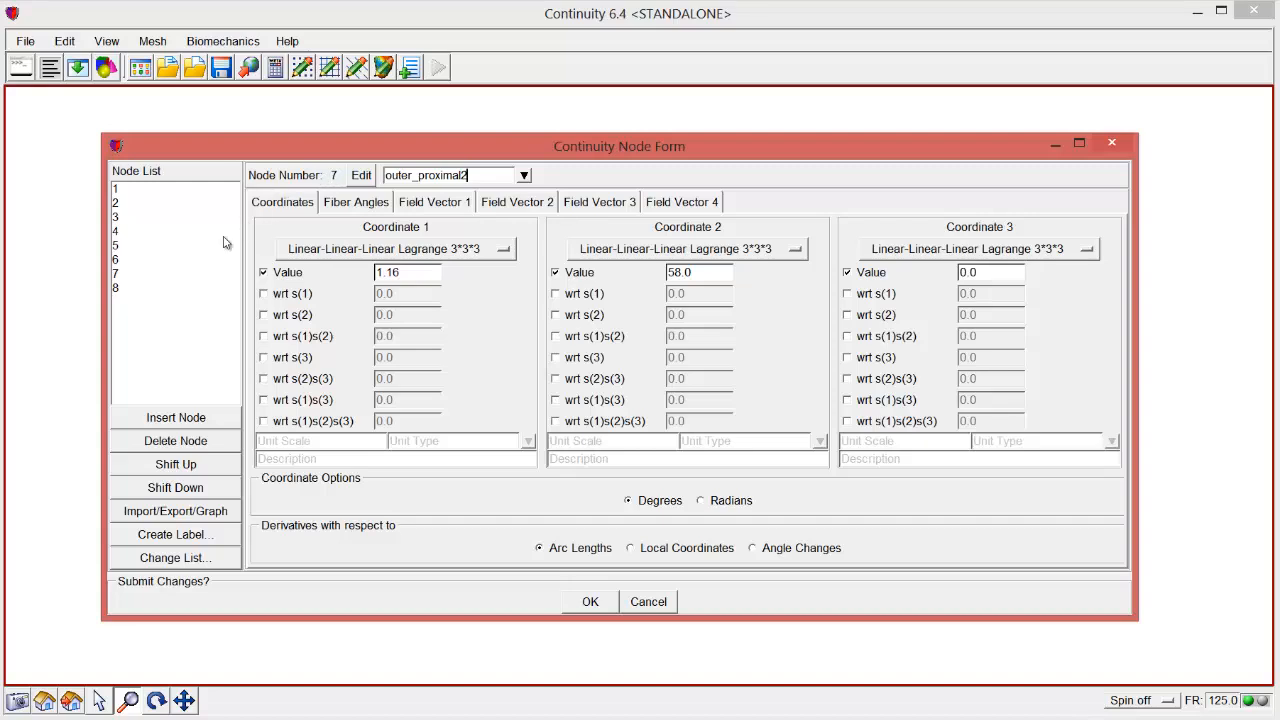
{"action": "left_click", "coordinate": [174, 288]}
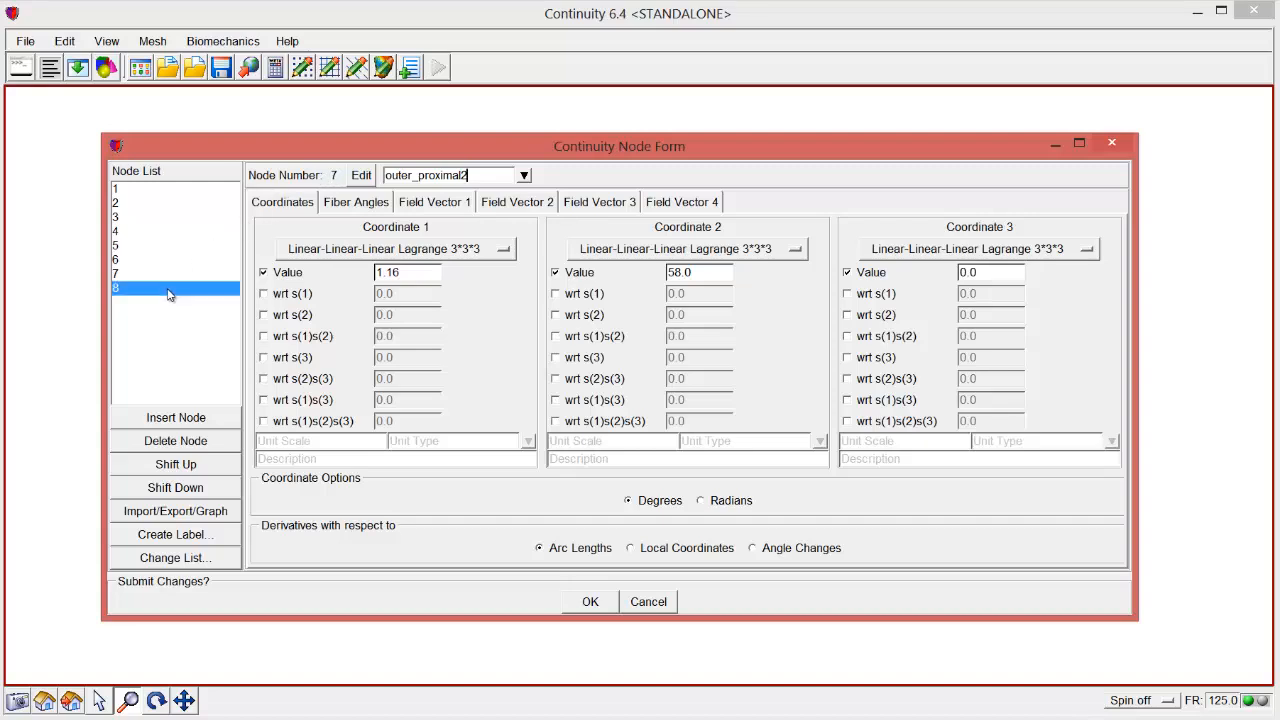
{"action": "left_click", "coordinate": [366, 175]}
{"action": "type", "text": "outer_distal2"}
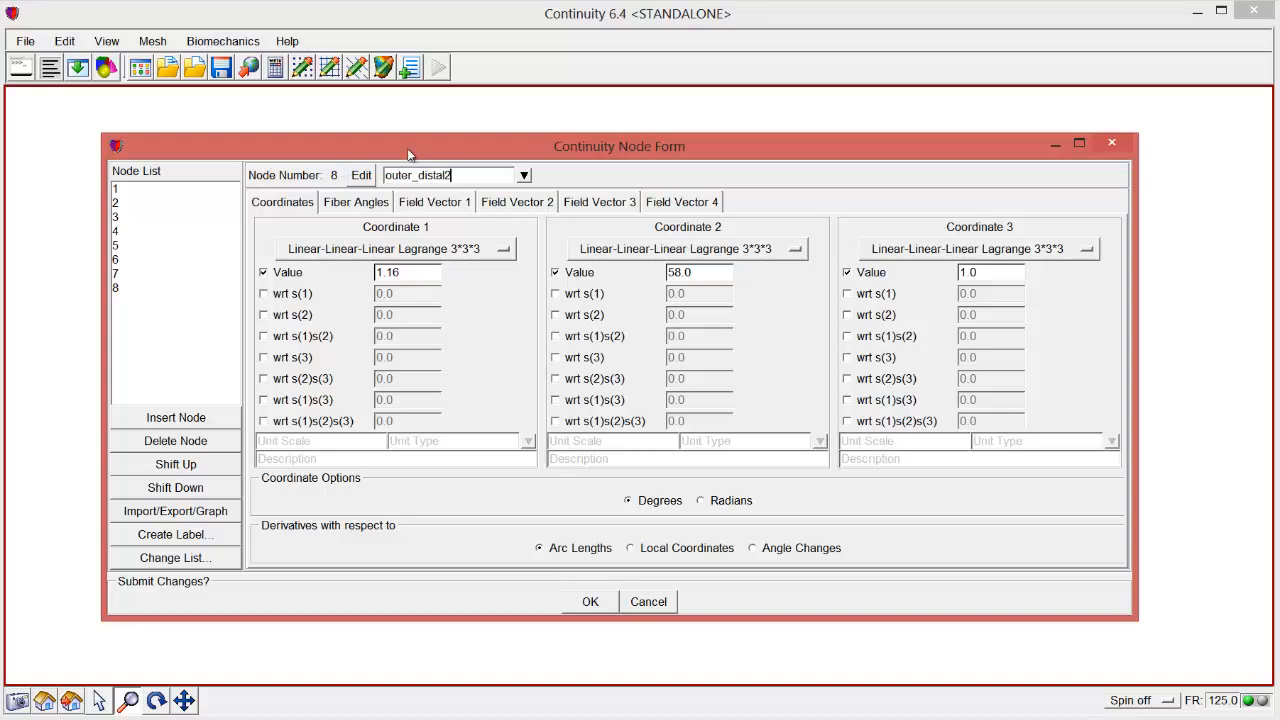
{"action": "left_click", "coordinate": [590, 603]}
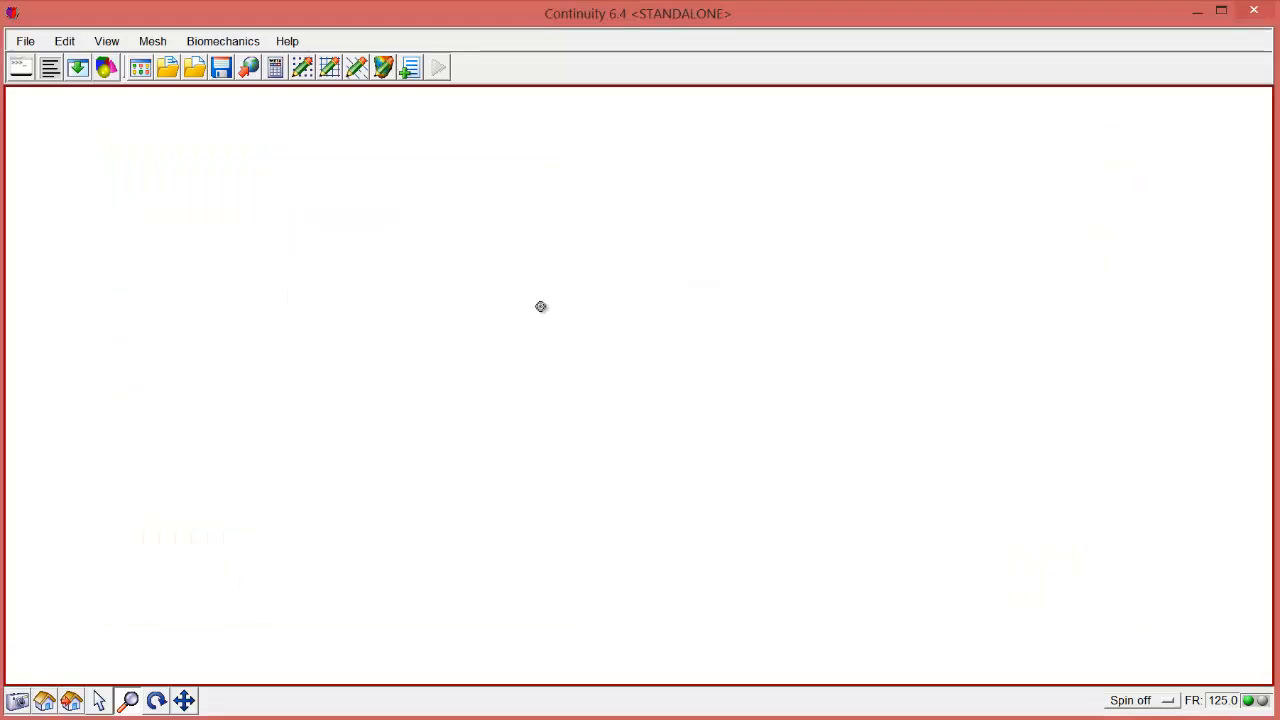
For mesh element 1, assign global nodes 6, 2, 5 and 1 to element nodes 1 through 4
{"action": "left_click", "coordinate": [157, 44]}
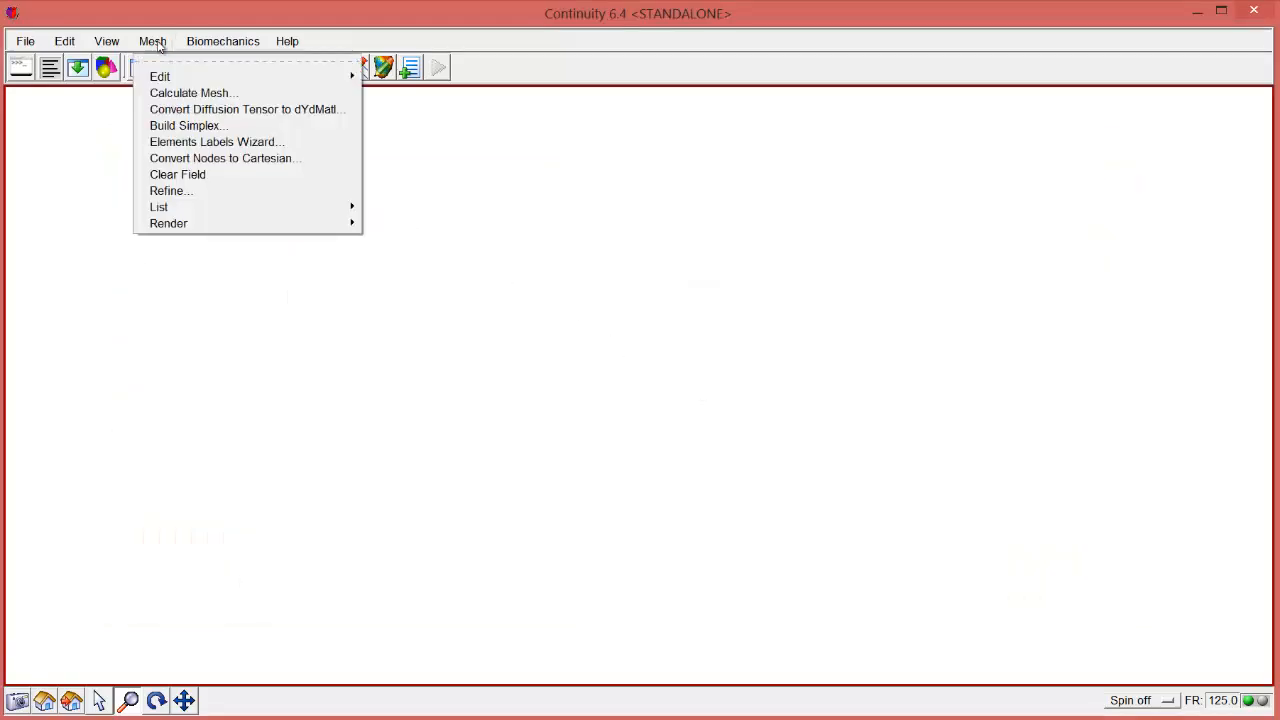
{"action": "mouse_move", "coordinate": [164, 78]}
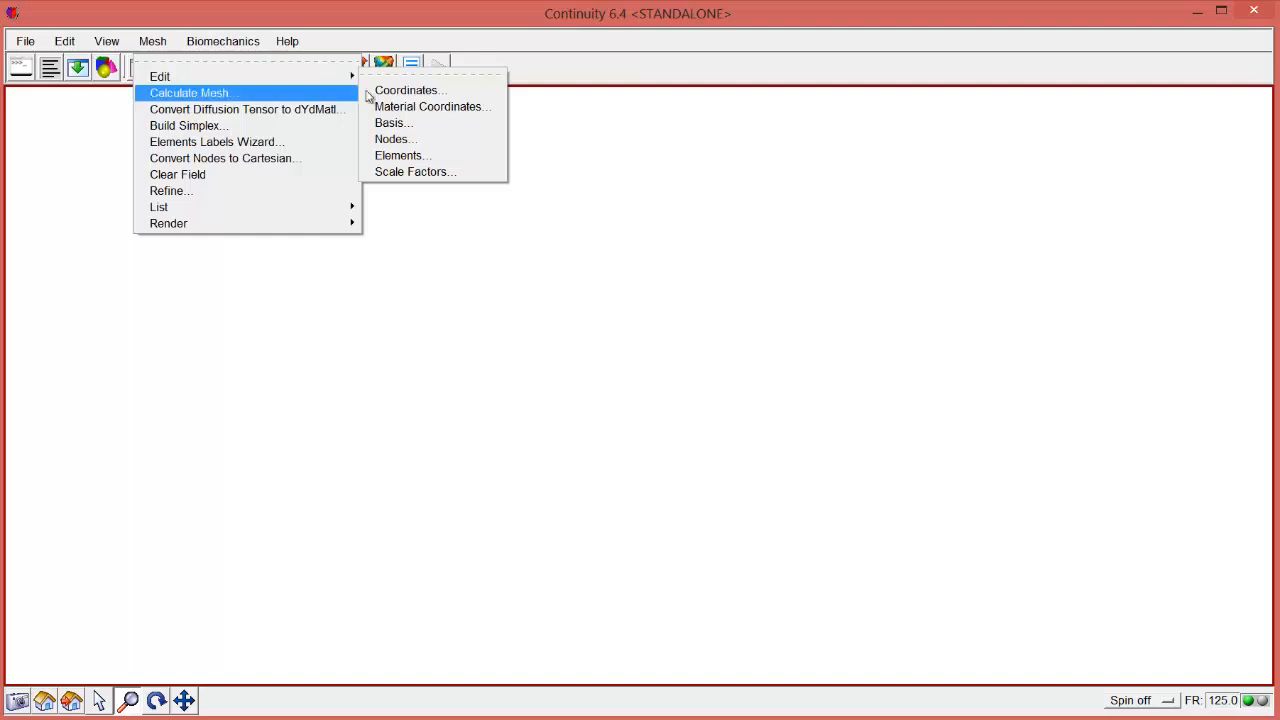
{"action": "left_click", "coordinate": [417, 157]}
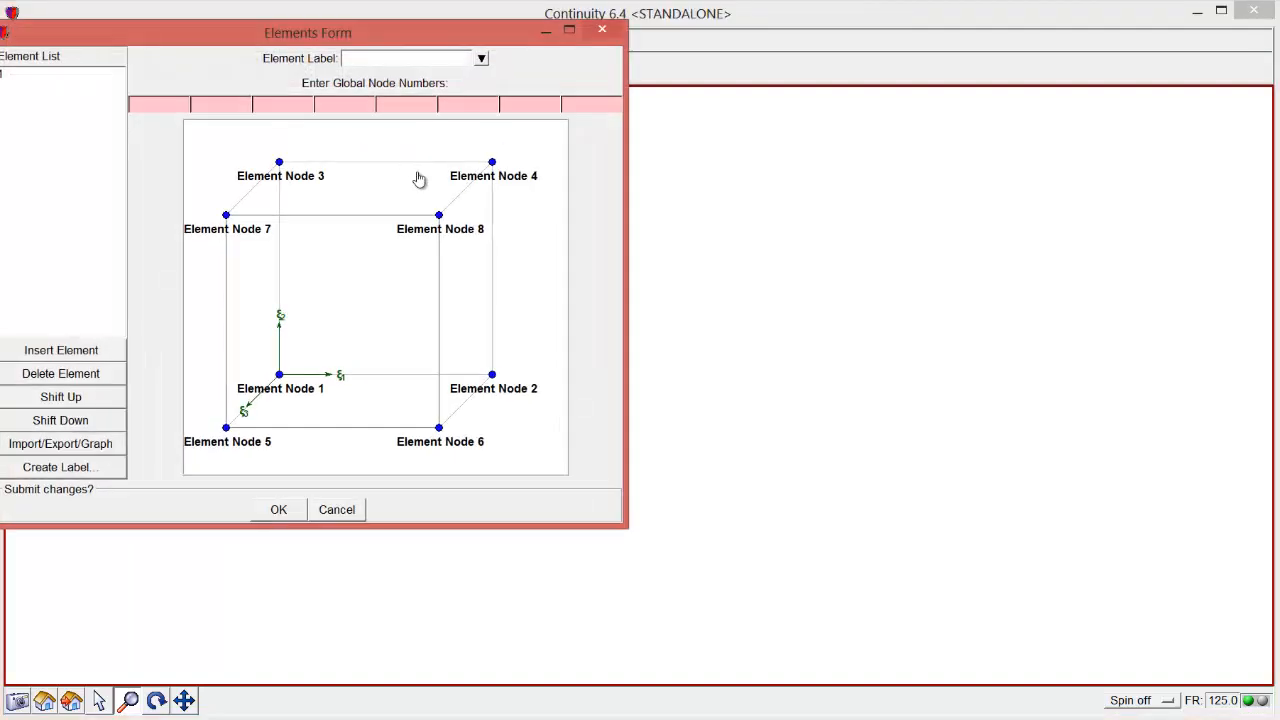
{"action": "left_click_drag", "start_coordinate": [200, 42], "coordinate": [420, 103]}
{"action": "left_click", "coordinate": [361, 165]}
{"action": "type", "text": "6"}
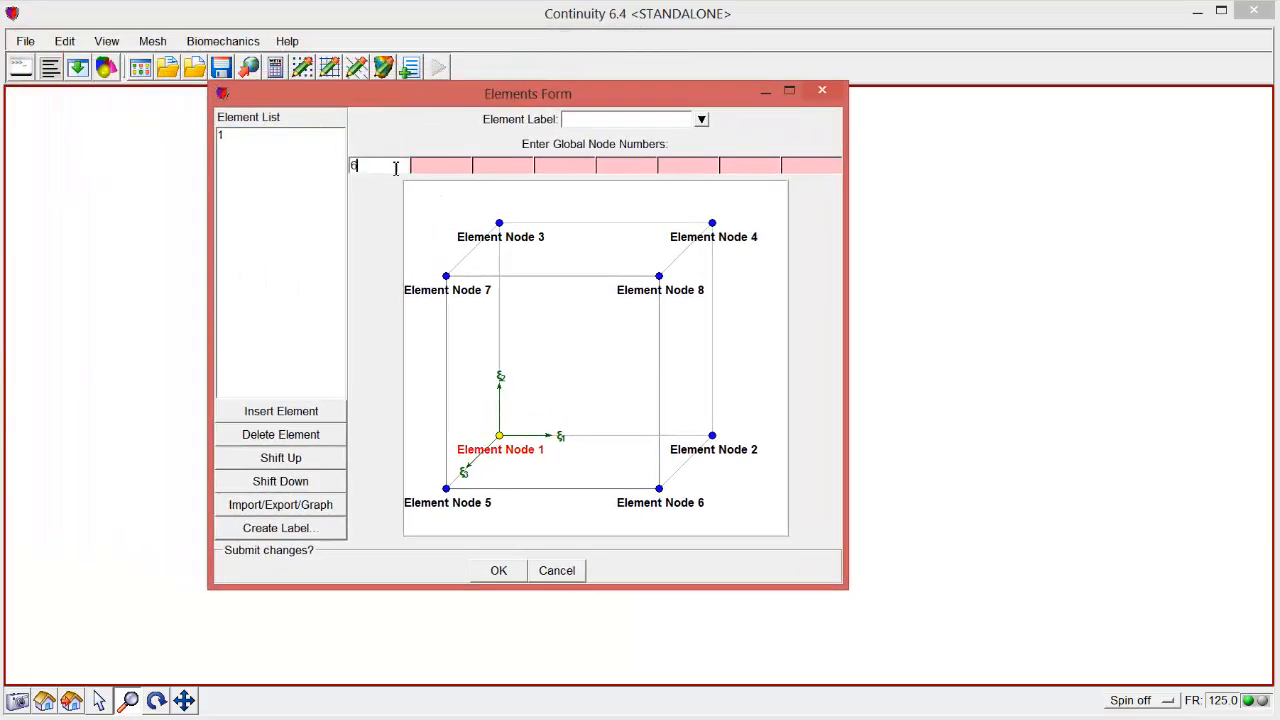
{"action": "left_click", "coordinate": [424, 167]}
{"action": "type", "text": "2"}
{"action": "left_click", "coordinate": [485, 168]}
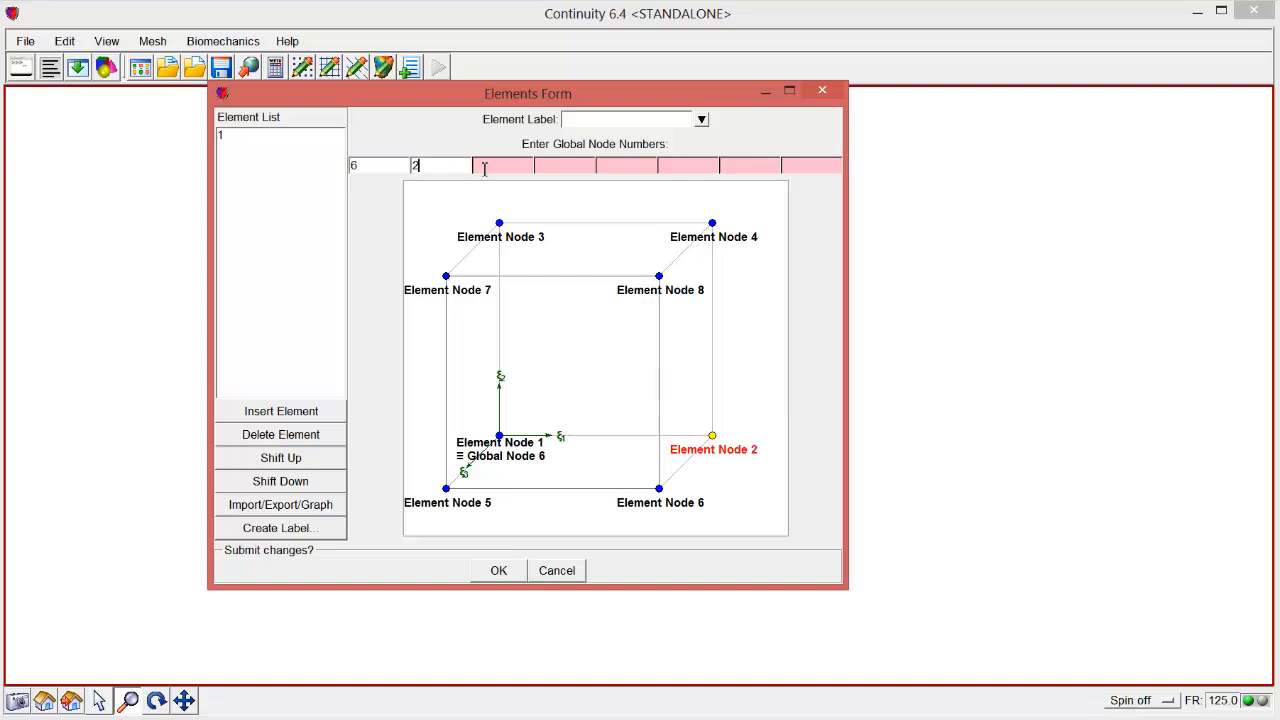
{"action": "type", "text": "5"}
{"action": "left_click", "coordinate": [559, 168]}
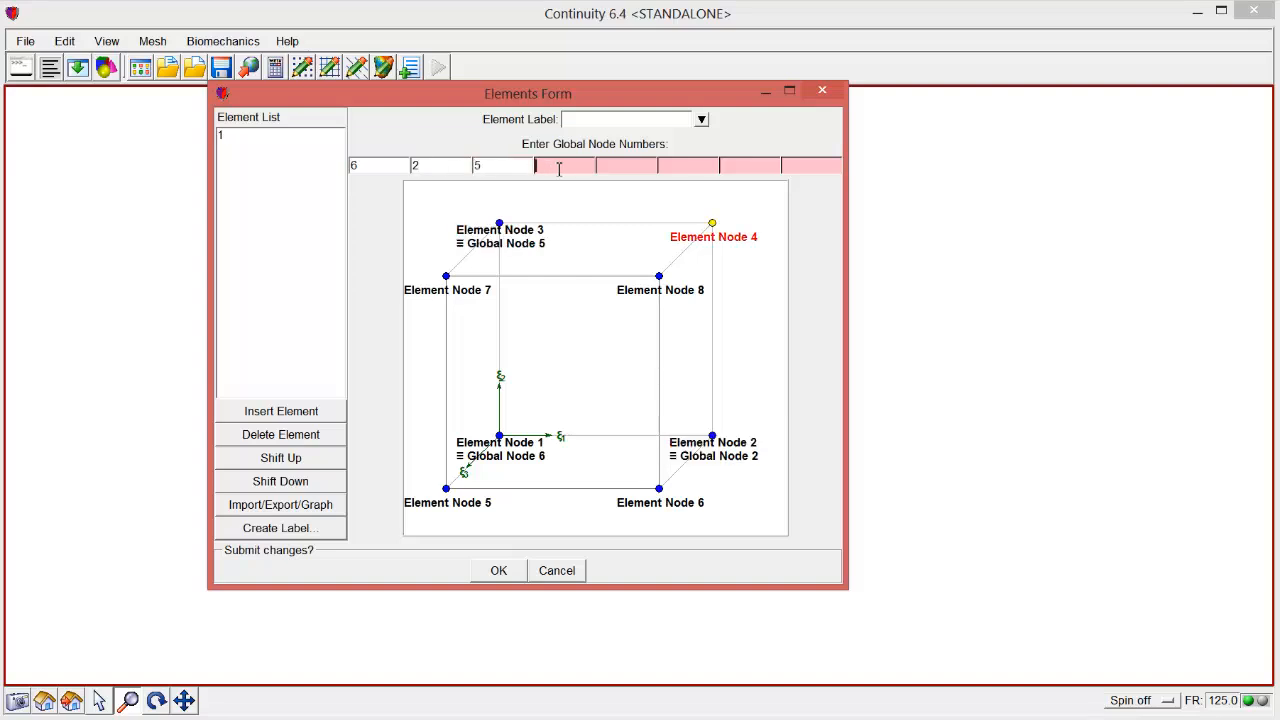
{"action": "type", "text": "1"}
Assign global nodes 8, 4, 7 and 3 to element nodes 5 through 8 and submit the element definition
{"action": "left_click", "coordinate": [613, 168]}
{"action": "type", "text": "8"}
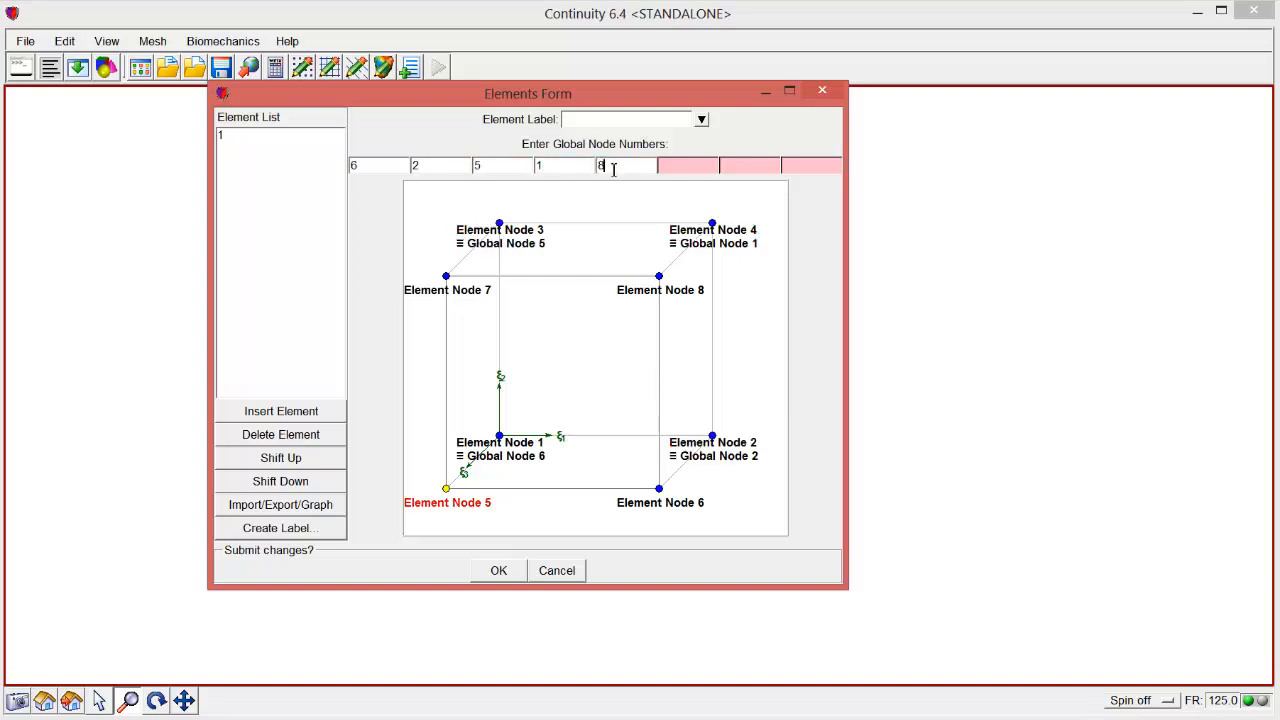
{"action": "left_click", "coordinate": [676, 166]}
{"action": "type", "text": "4"}
{"action": "left_click", "coordinate": [772, 168]}
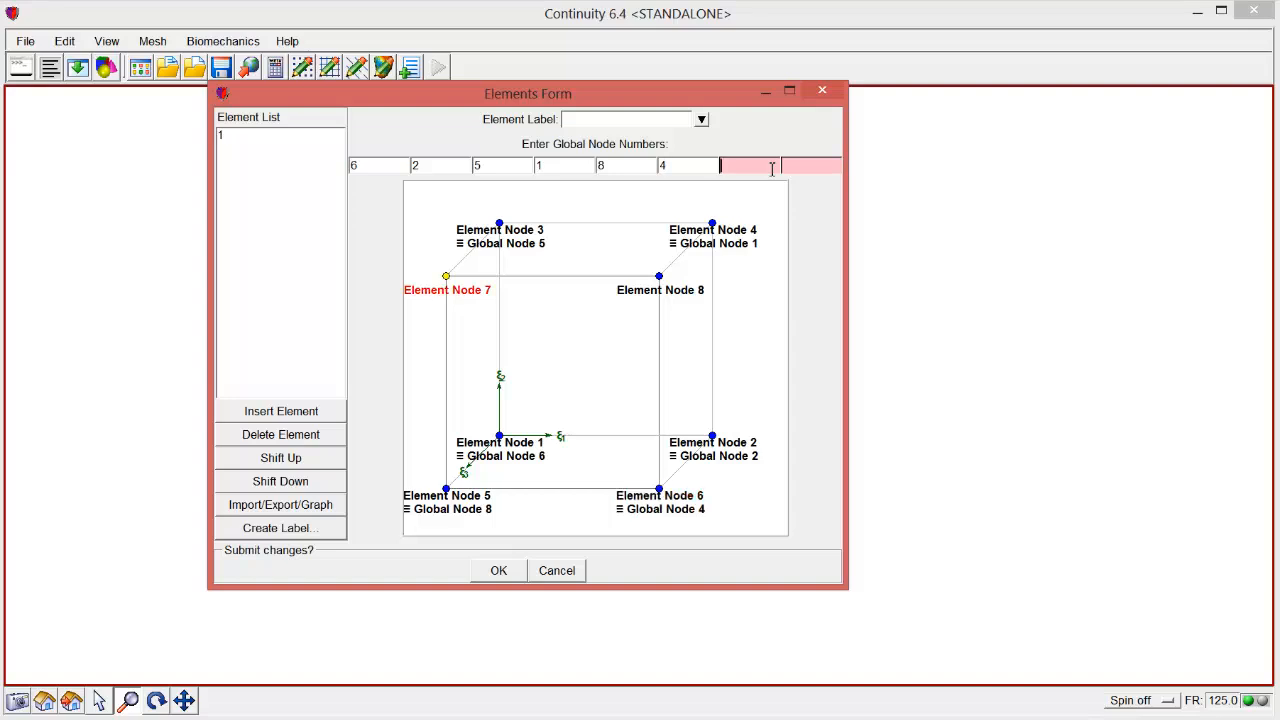
{"action": "type", "text": "7"}
{"action": "left_click", "coordinate": [815, 168]}
{"action": "type", "text": "3"}
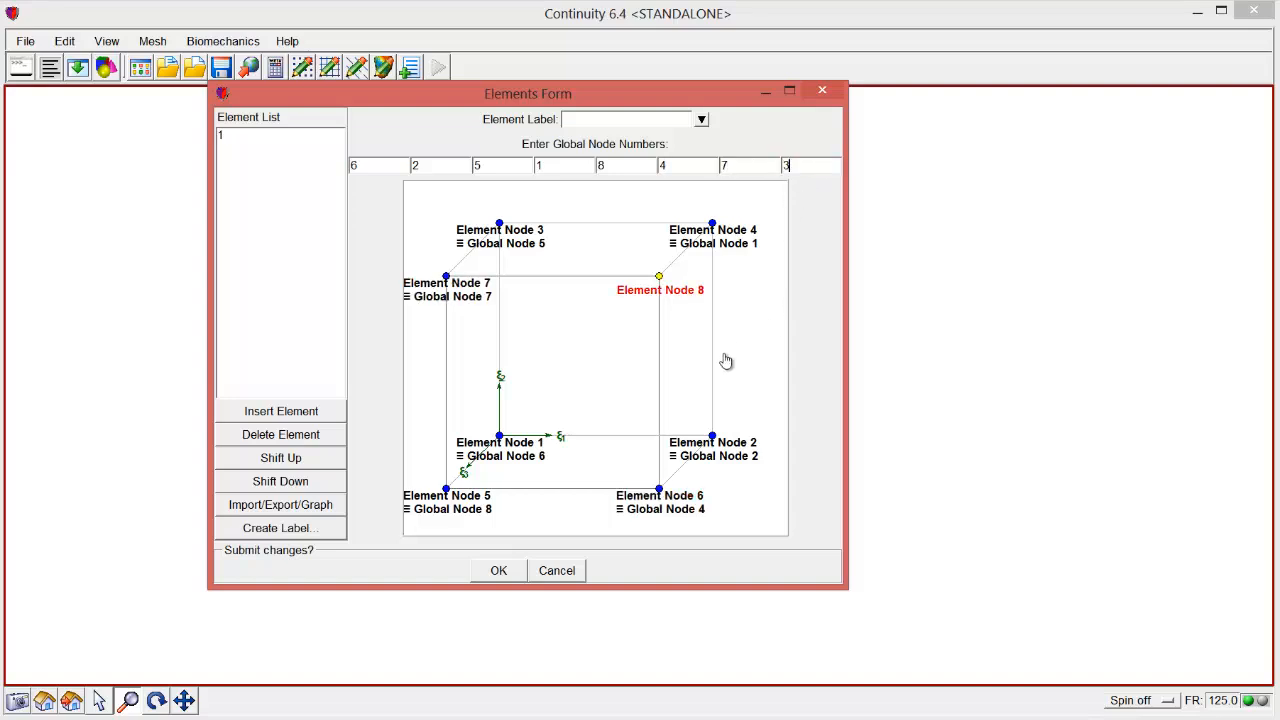
{"action": "left_click", "coordinate": [499, 570]}
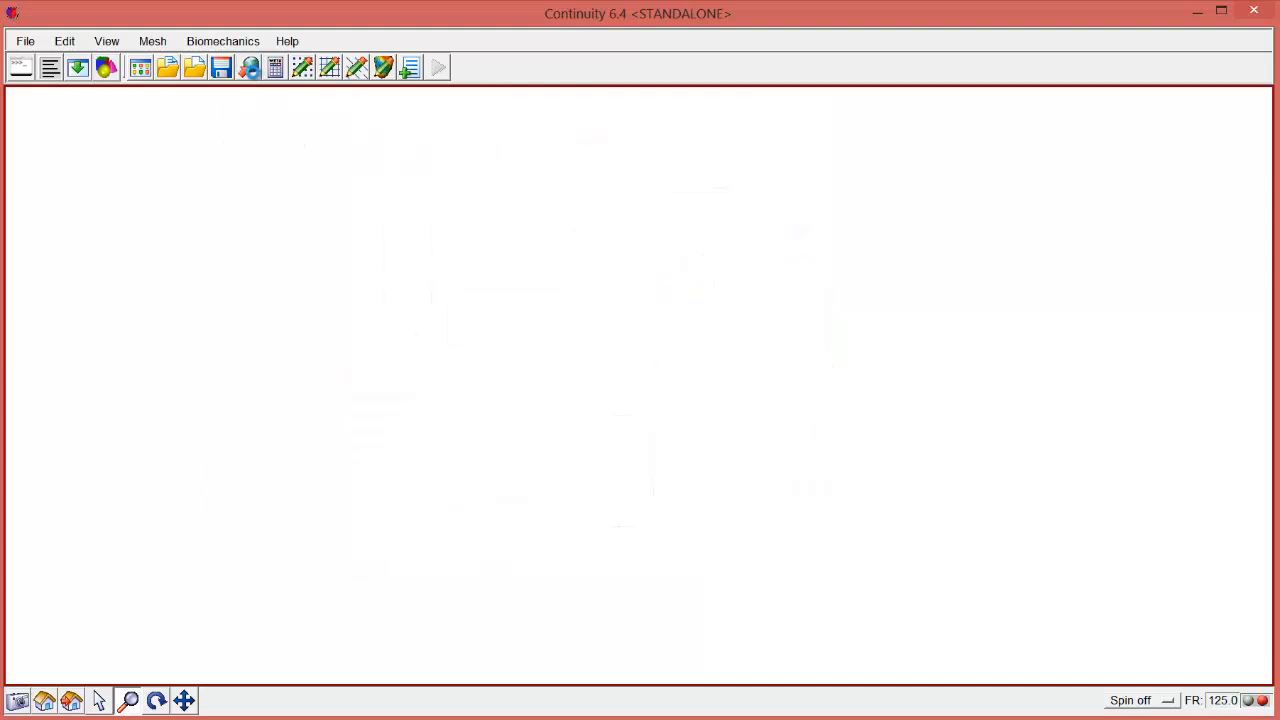
Calculate the mesh and render all nodes in their undeformed state
{"action": "left_click", "coordinate": [274, 70]}
{"action": "left_click", "coordinate": [303, 70]}
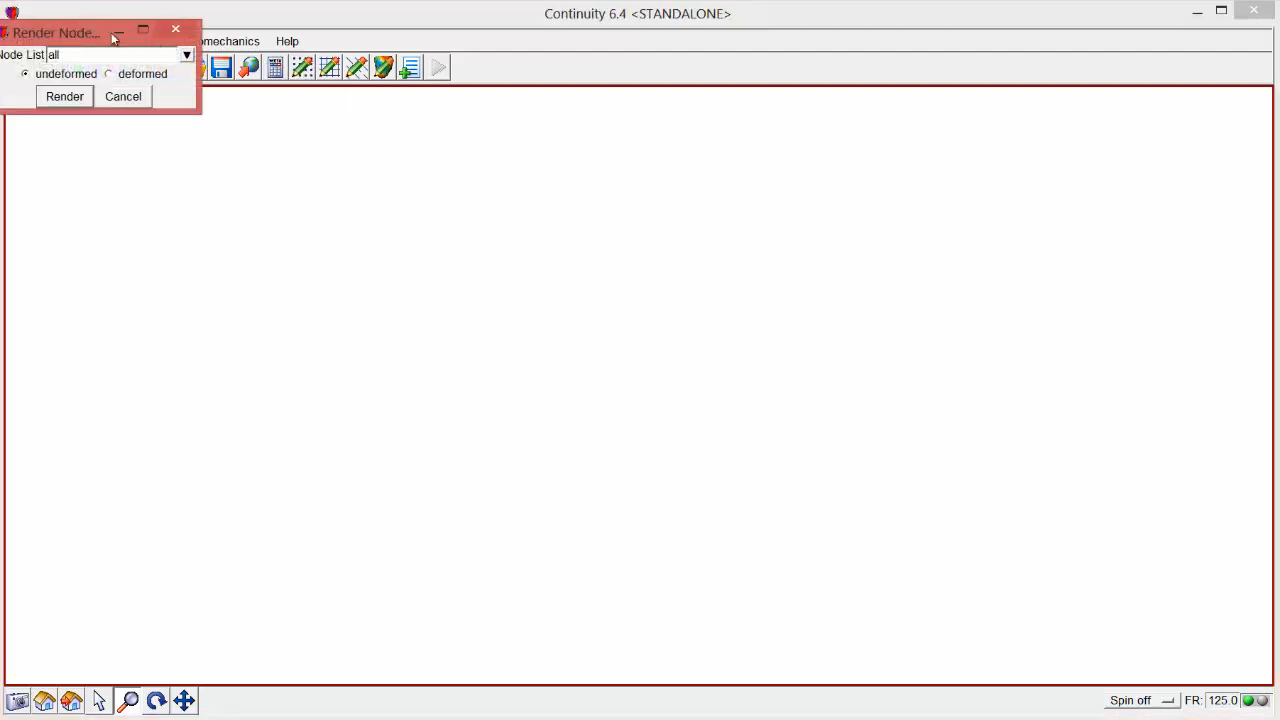
{"action": "left_click_drag", "start_coordinate": [114, 38], "coordinate": [415, 146]}
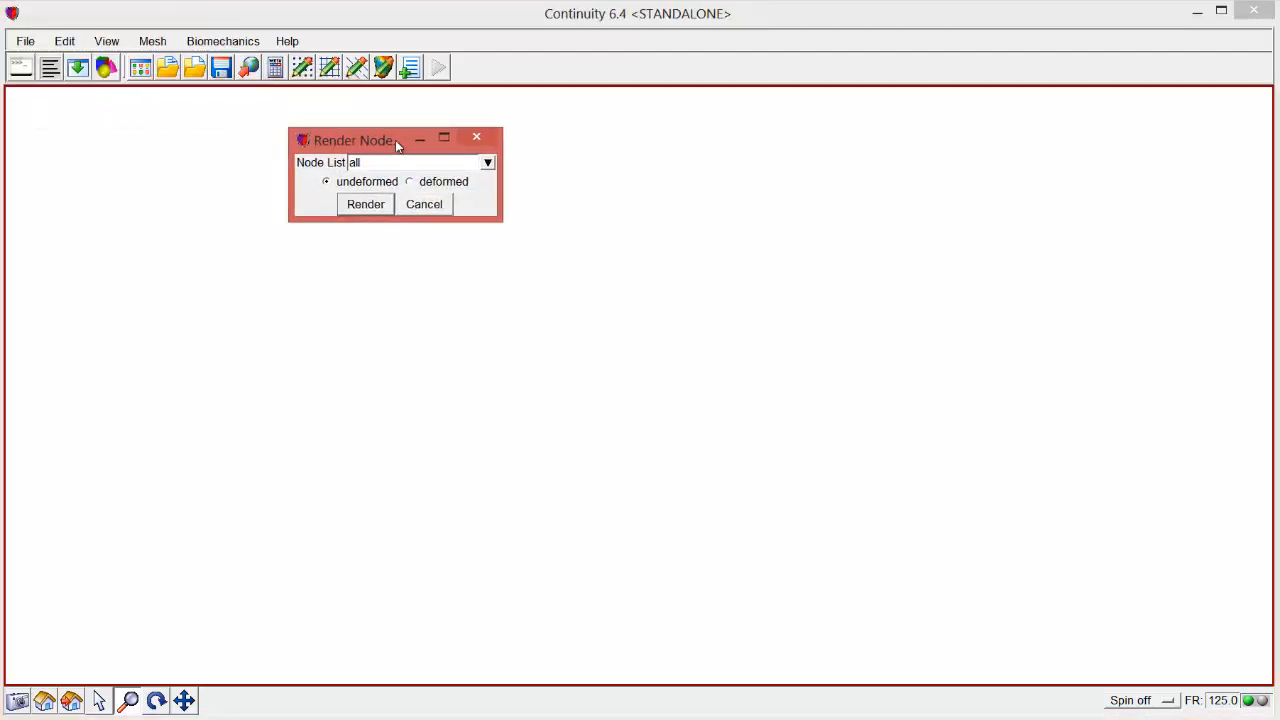
{"action": "left_click", "coordinate": [366, 205]}
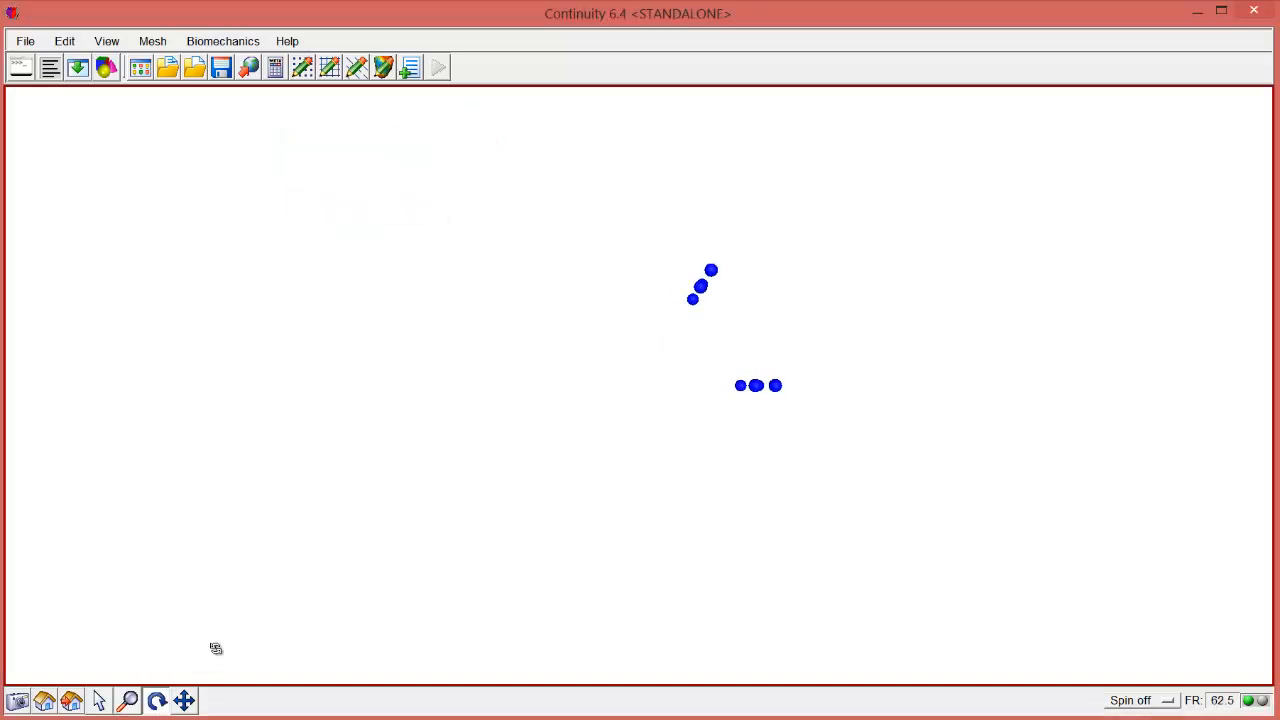
{"action": "left_click_drag", "start_coordinate": [740, 372], "coordinate": [558, 428]}
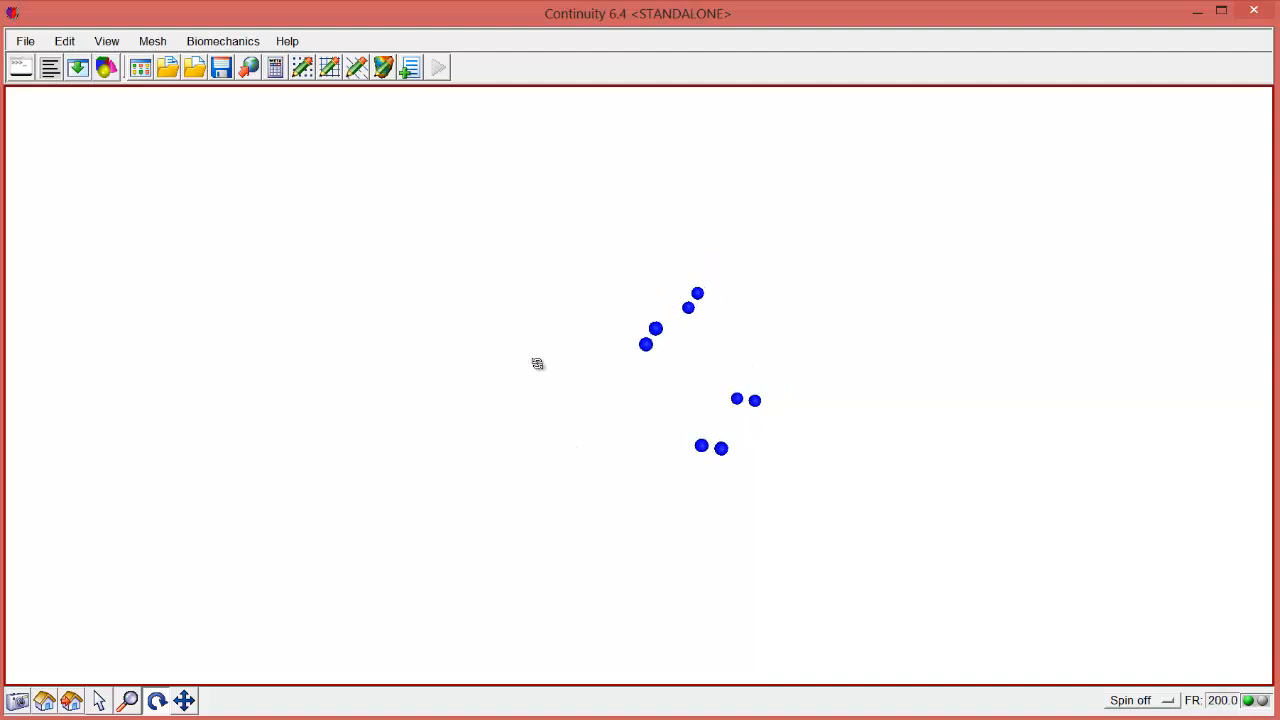
Render all elements as undeformed lines
{"action": "left_click", "coordinate": [330, 72]}
{"action": "left_click_drag", "start_coordinate": [171, 62], "coordinate": [402, 143]}
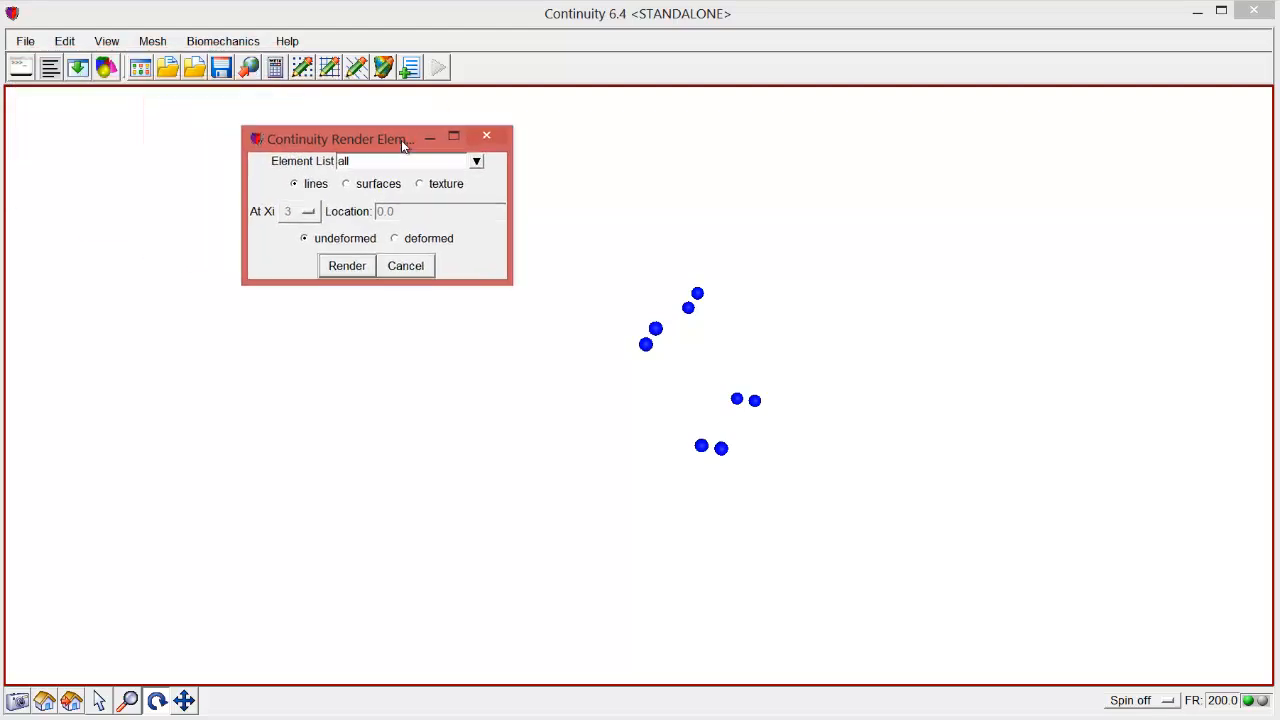
{"action": "left_click", "coordinate": [347, 266]}
{"action": "left_click_drag", "start_coordinate": [674, 397], "coordinate": [579, 401]}
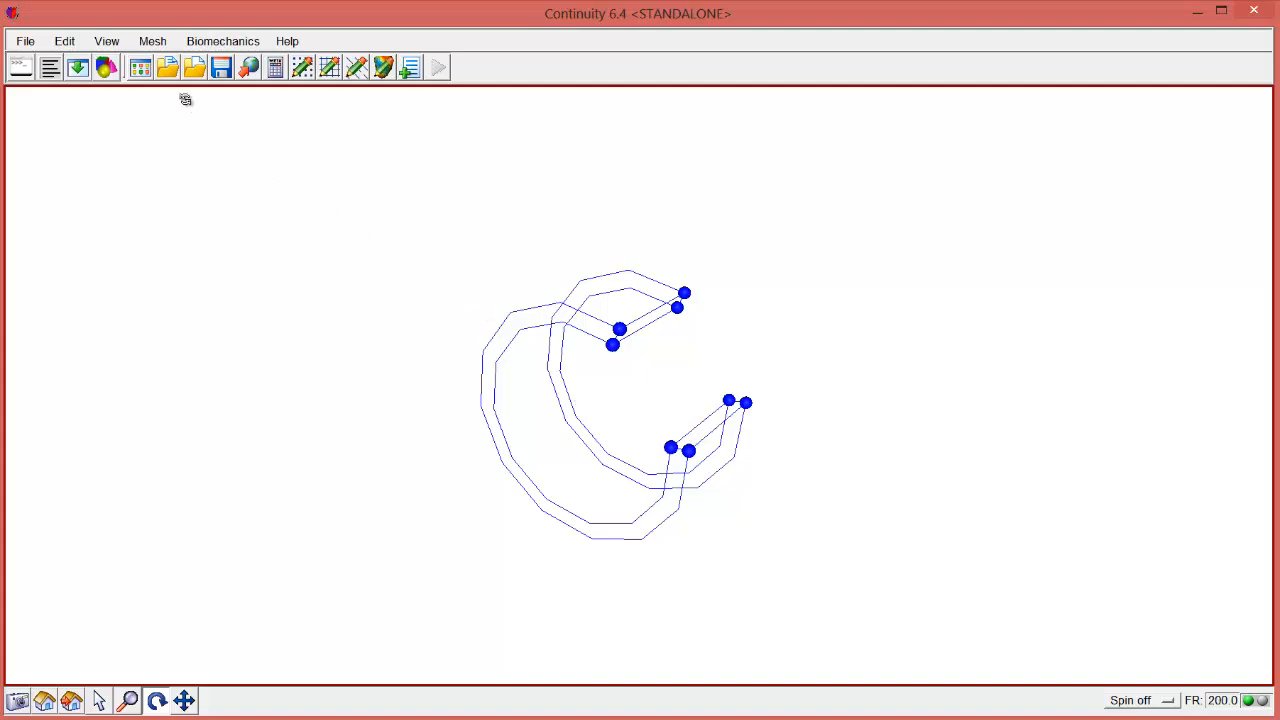
Refine all elements with 1 new element per old element in xi1, 1 in xi2 and 10 in xi3
{"action": "left_click", "coordinate": [153, 42]}
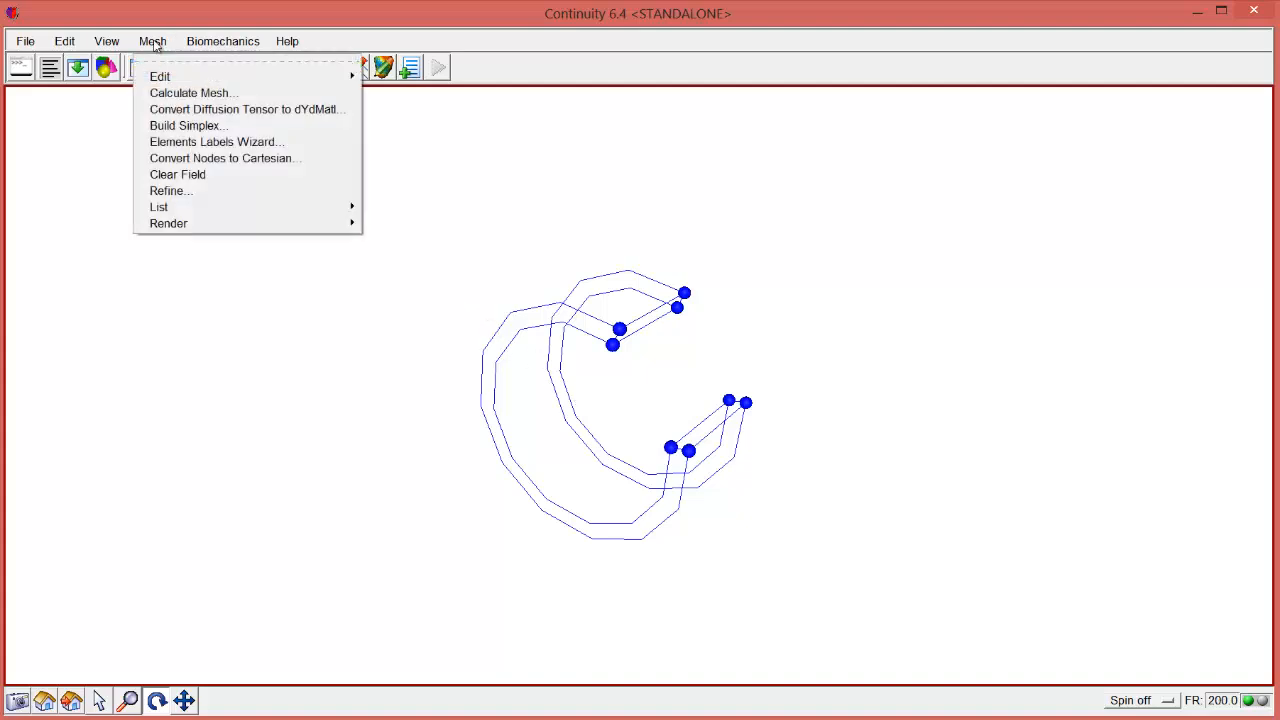
{"action": "left_click", "coordinate": [188, 190]}
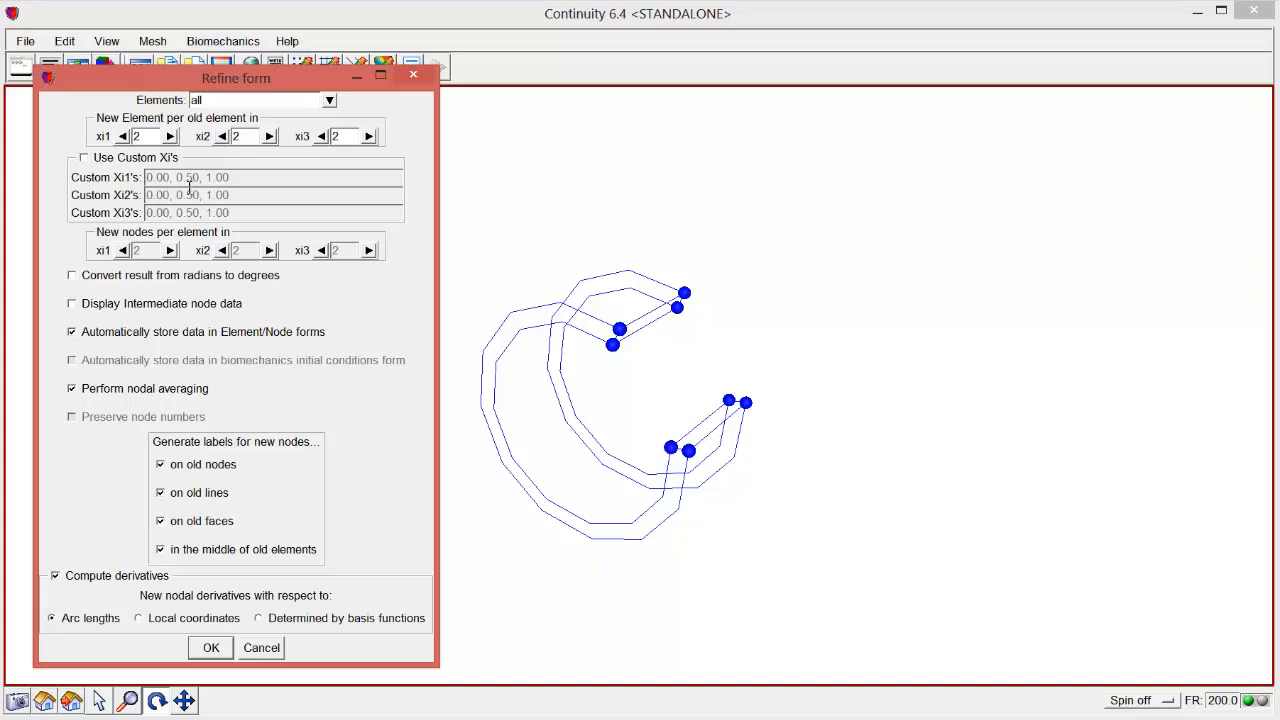
{"action": "left_click", "coordinate": [123, 136]}
{"action": "left_click", "coordinate": [221, 136]}
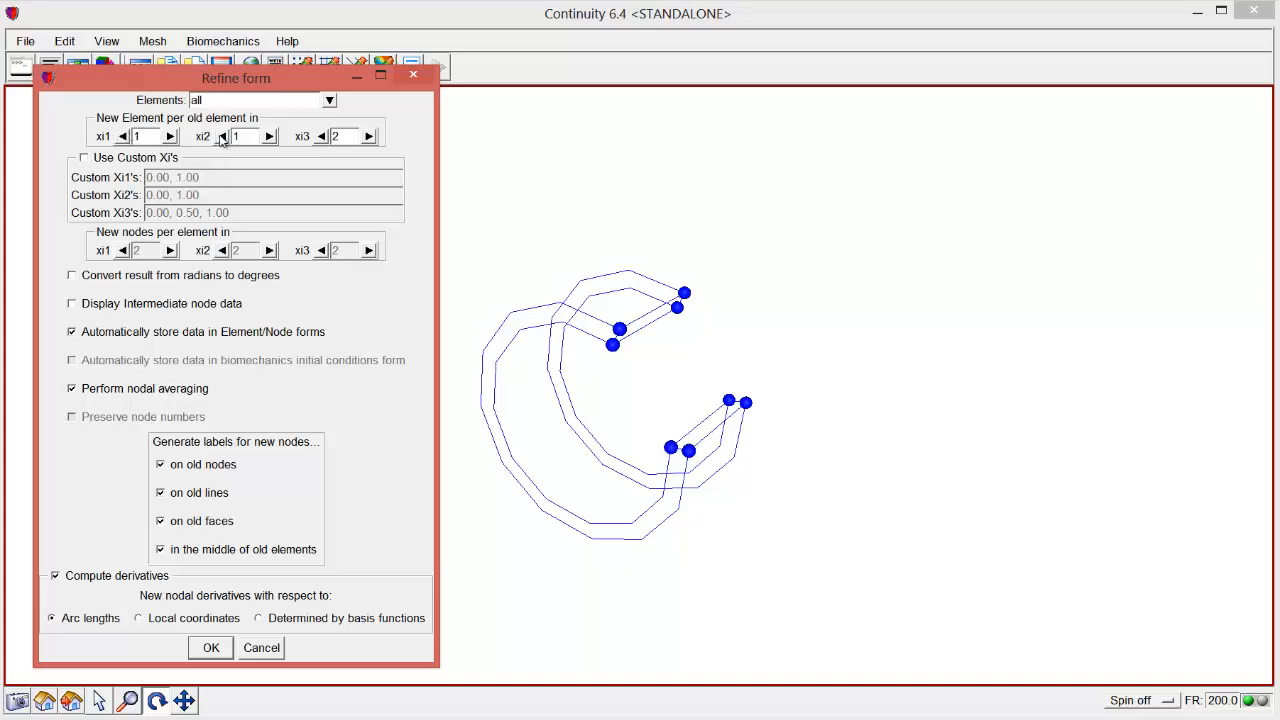
{"action": "left_click", "coordinate": [370, 137]}
{"action": "left_click", "coordinate": [370, 137]}
{"action": "left_click", "coordinate": [372, 138]}
{"action": "left_click", "coordinate": [372, 138]}
{"action": "left_click", "coordinate": [370, 137]}
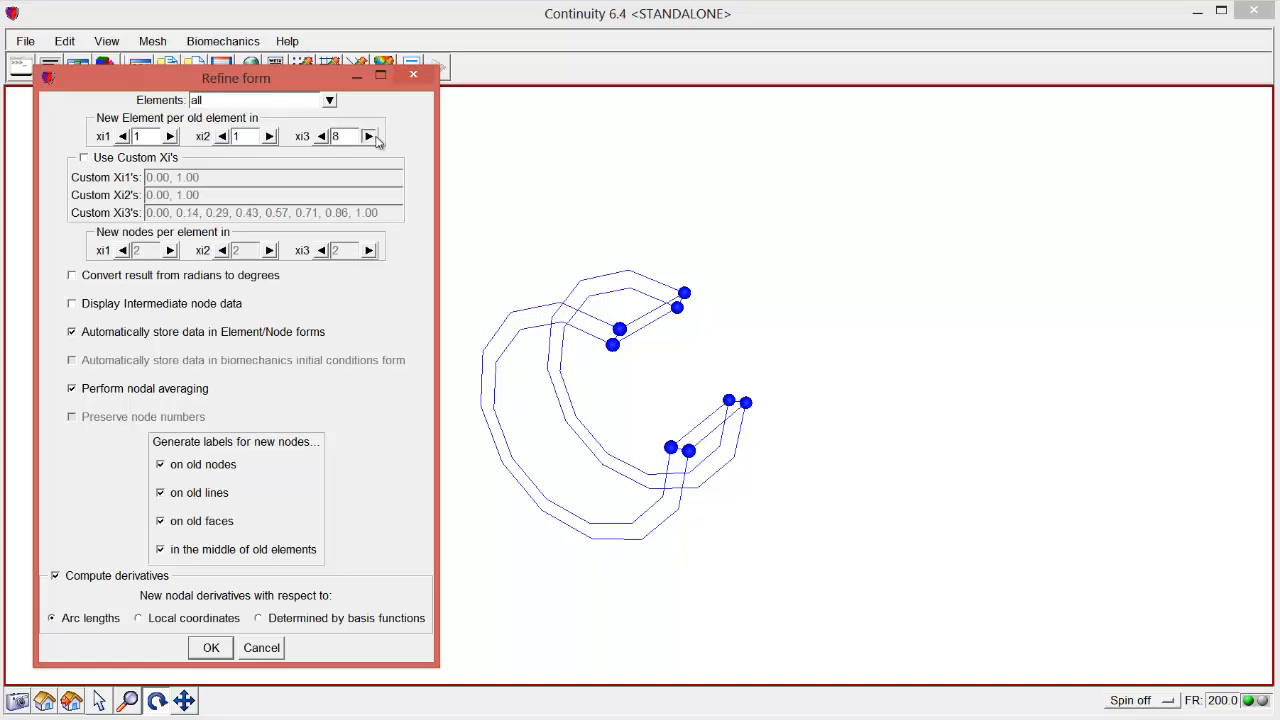
{"action": "left_click", "coordinate": [370, 137]}
{"action": "left_click", "coordinate": [370, 137]}
{"action": "left_click", "coordinate": [370, 137]}
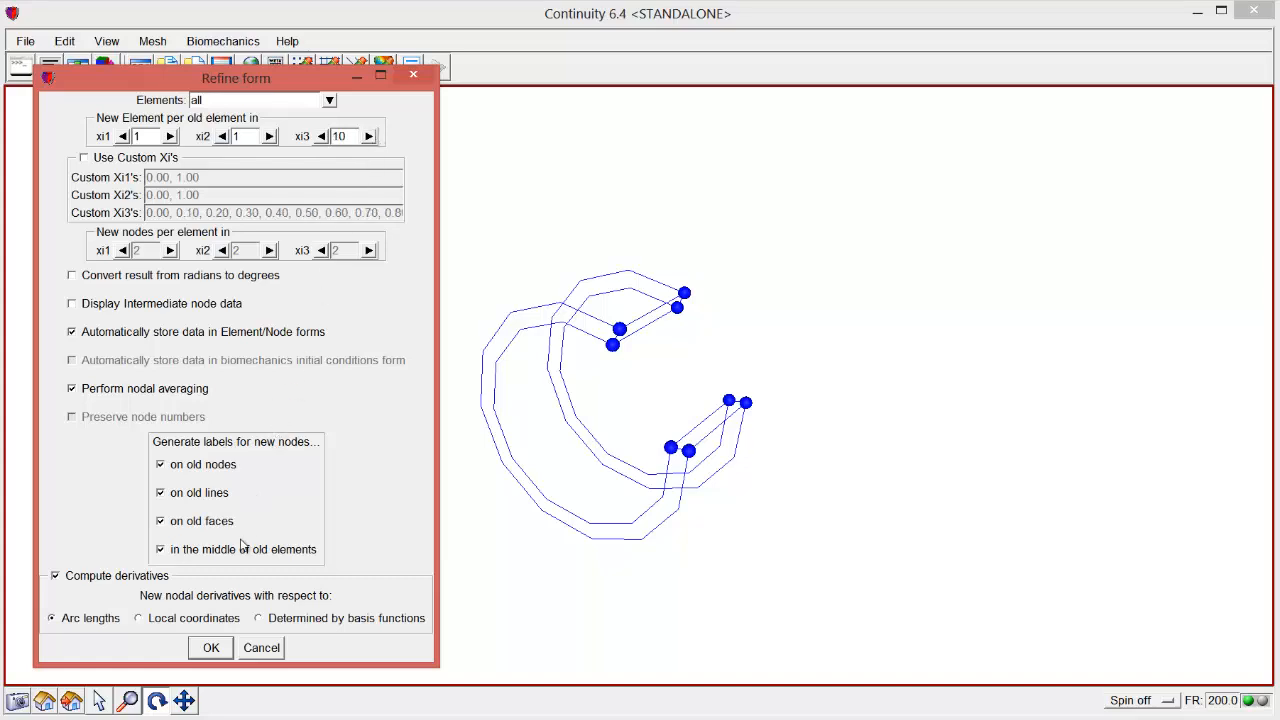
{"action": "left_click", "coordinate": [211, 648]}
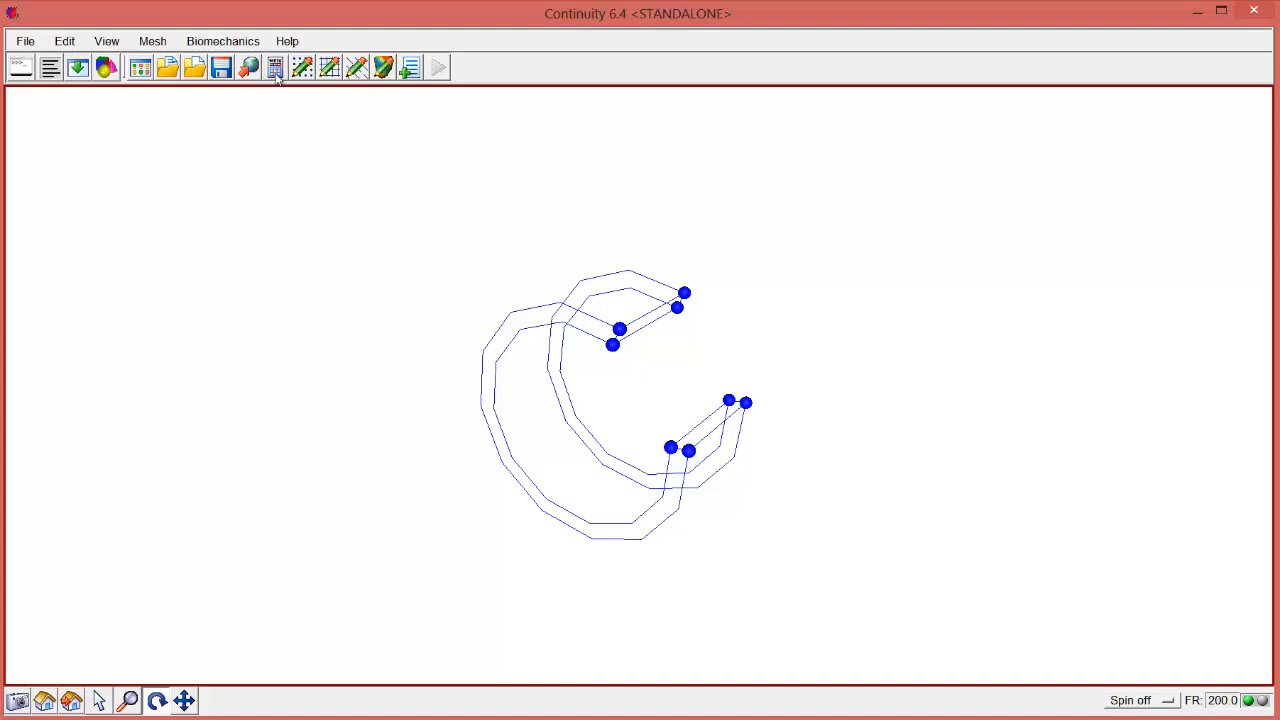
Render all undeformed nodes and all undeformed element lines of the refined mesh
{"action": "left_click", "coordinate": [305, 70]}
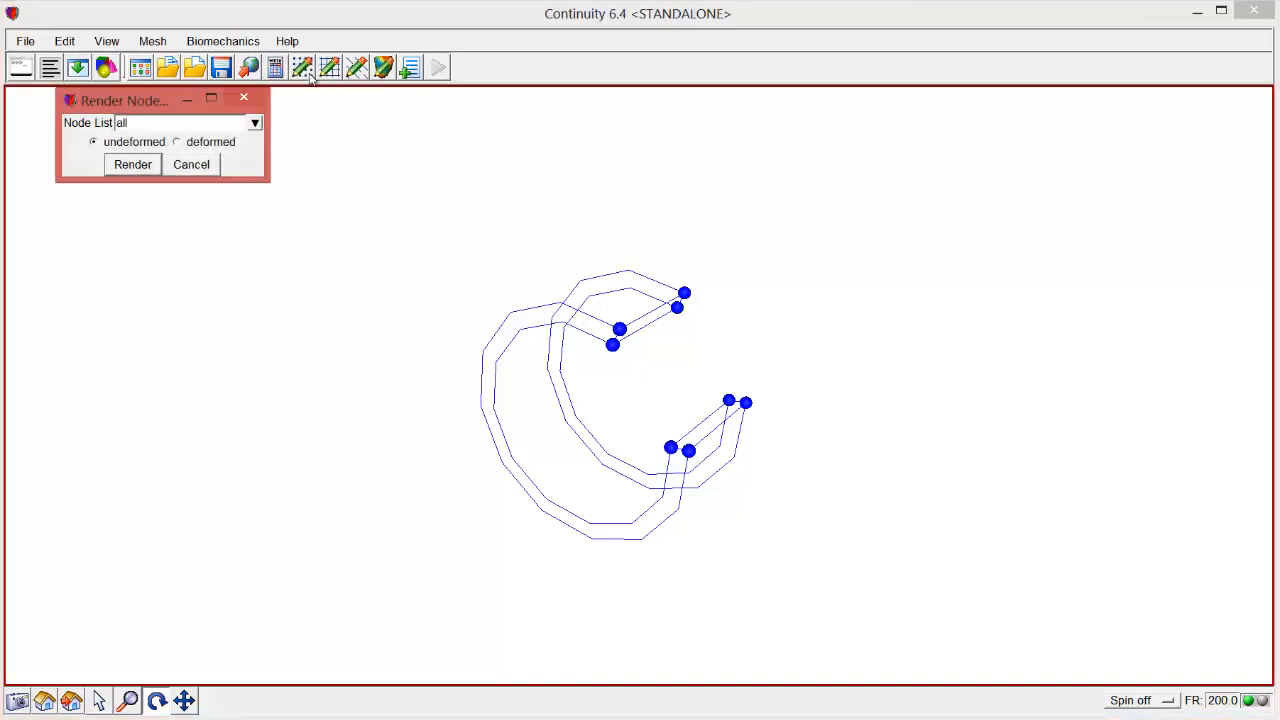
{"action": "left_click", "coordinate": [133, 164]}
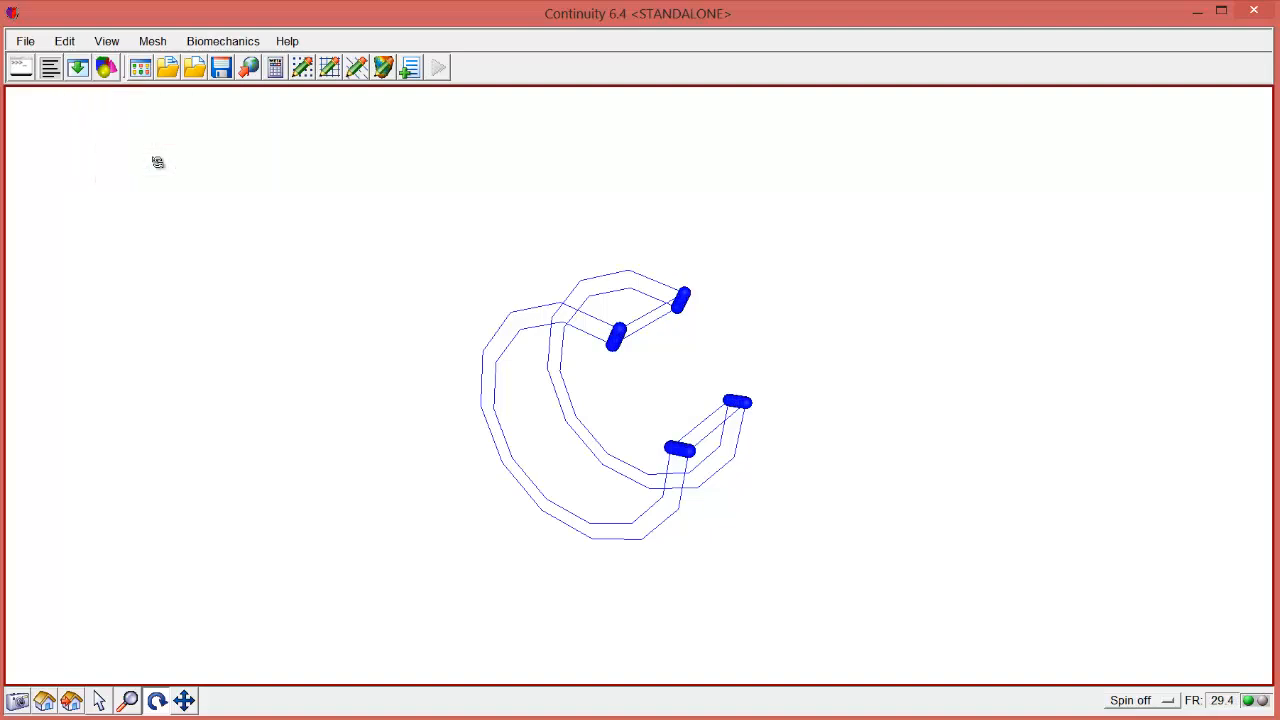
{"action": "left_click", "coordinate": [329, 68]}
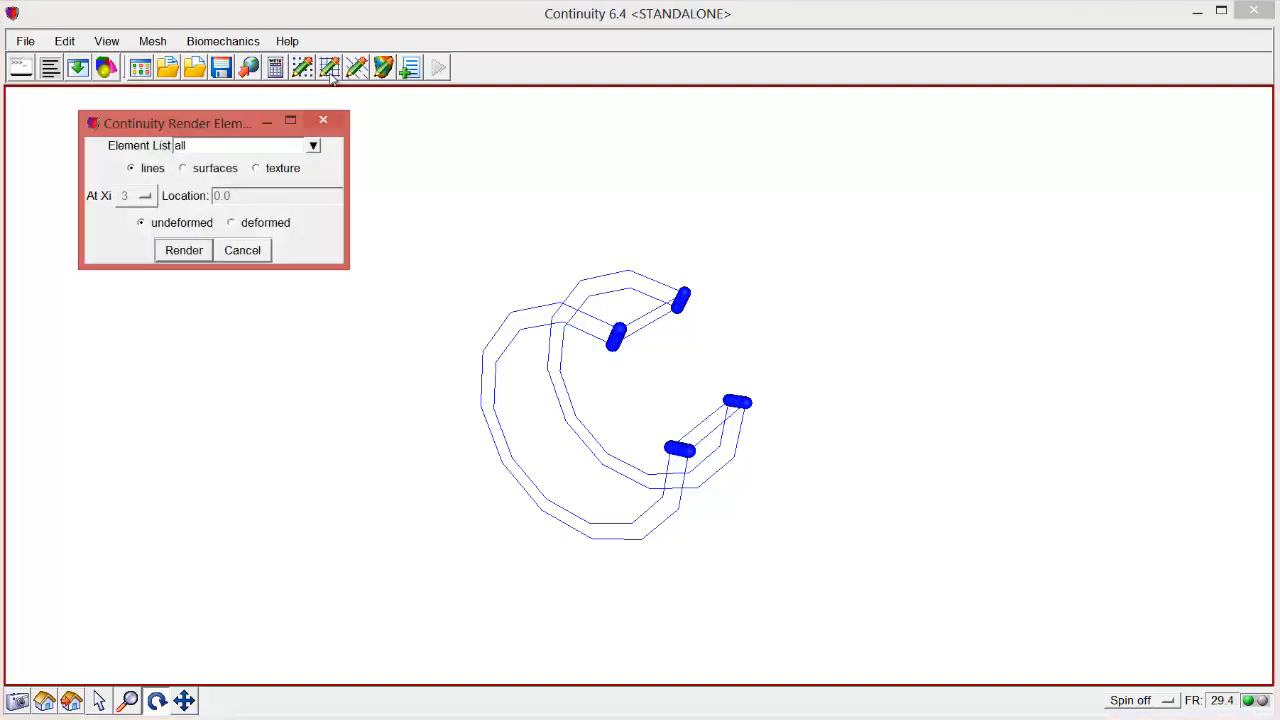
{"action": "left_click", "coordinate": [183, 250]}
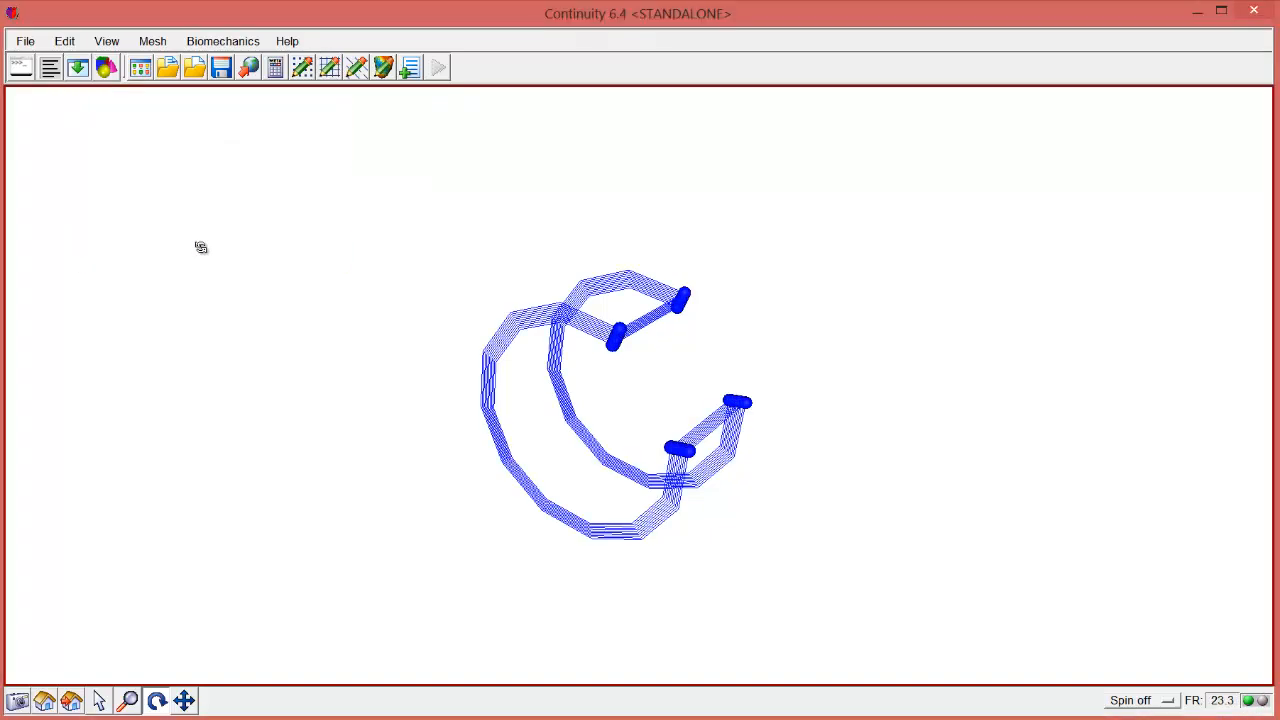
{"action": "left_click", "coordinate": [127, 700]}
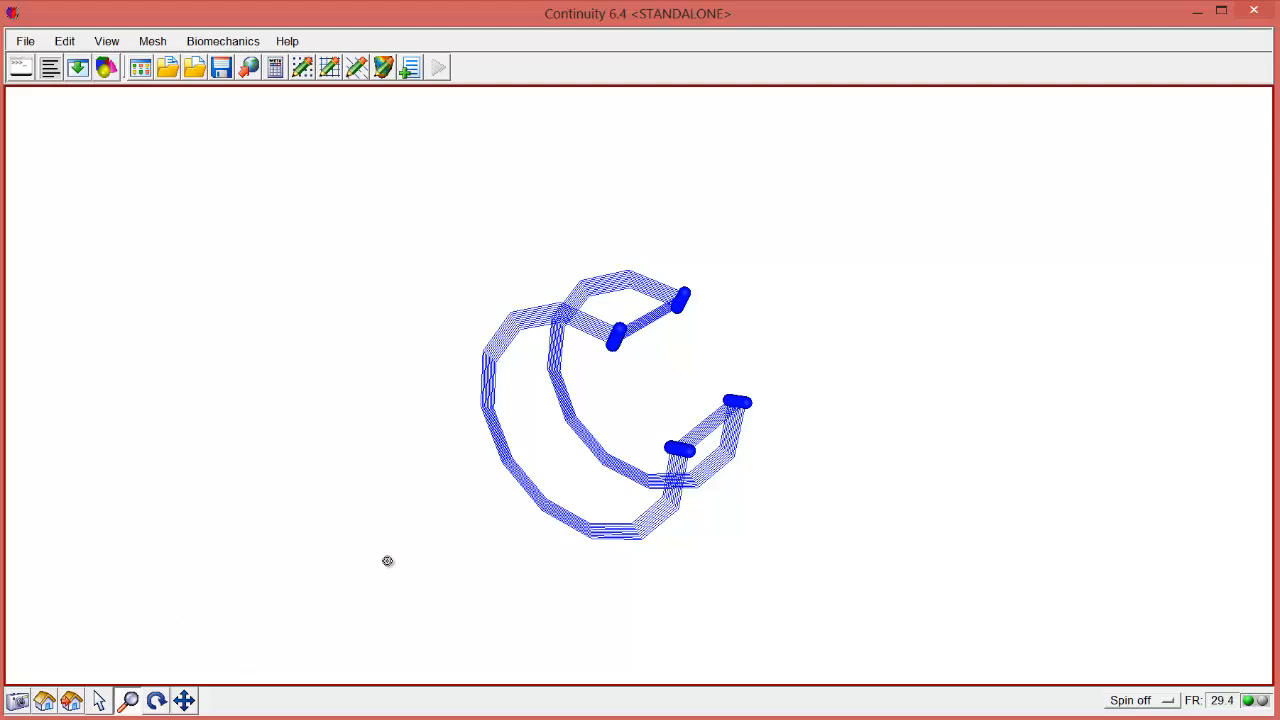
{"action": "mouse_move", "coordinate": [389, 560]}
{"action": "left_mouse_down"}
{"action": "mouse_move", "coordinate": [389, 540]}
{"action": "mouse_move", "coordinate": [375, 553]}
{"action": "left_mouse_up"}
{"action": "left_click", "coordinate": [160, 702]}
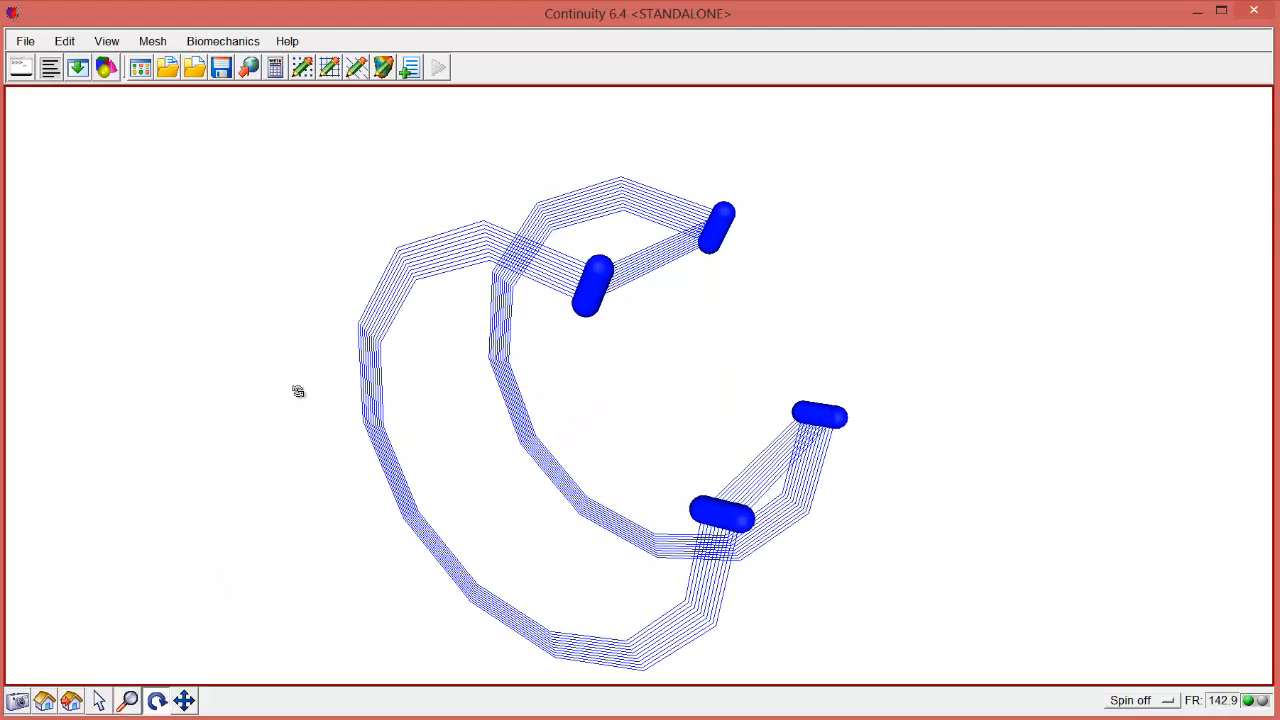
Import the file CYLINDER constitutive model into the biomechanics constitutive model editor
{"action": "left_click_drag", "start_coordinate": [297, 391], "coordinate": [354, 226]}
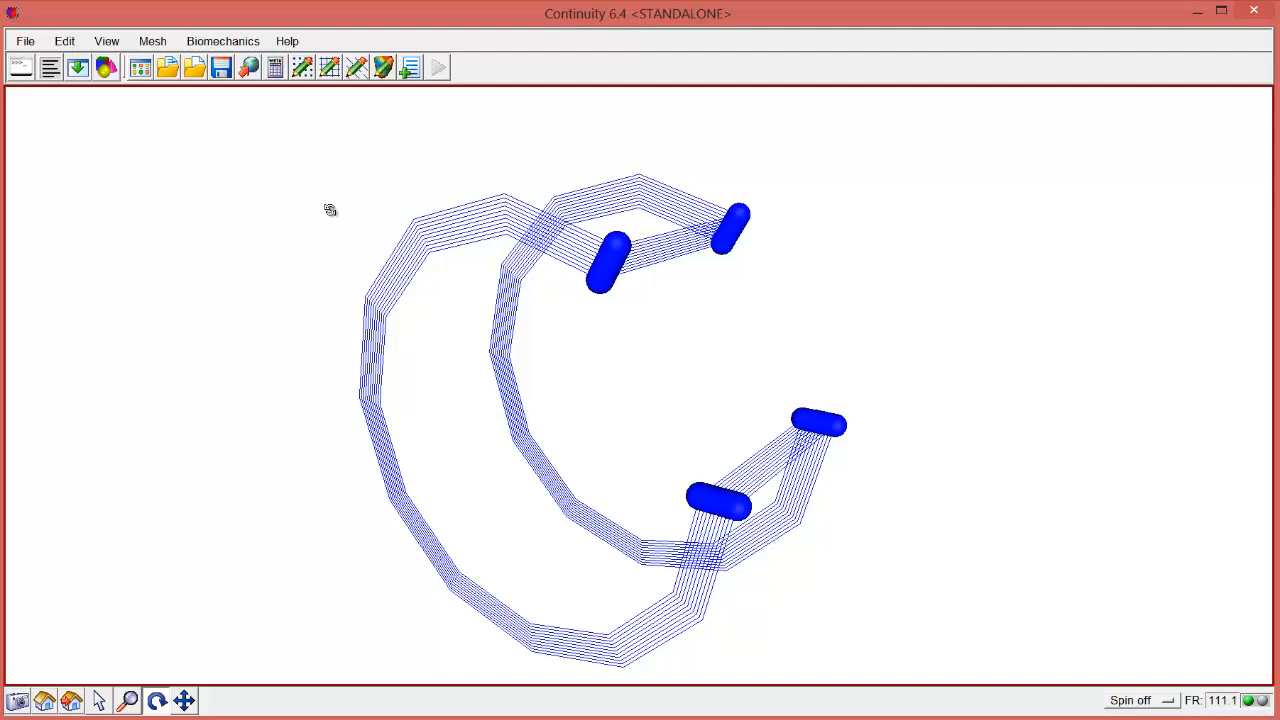
{"action": "left_click", "coordinate": [237, 46]}
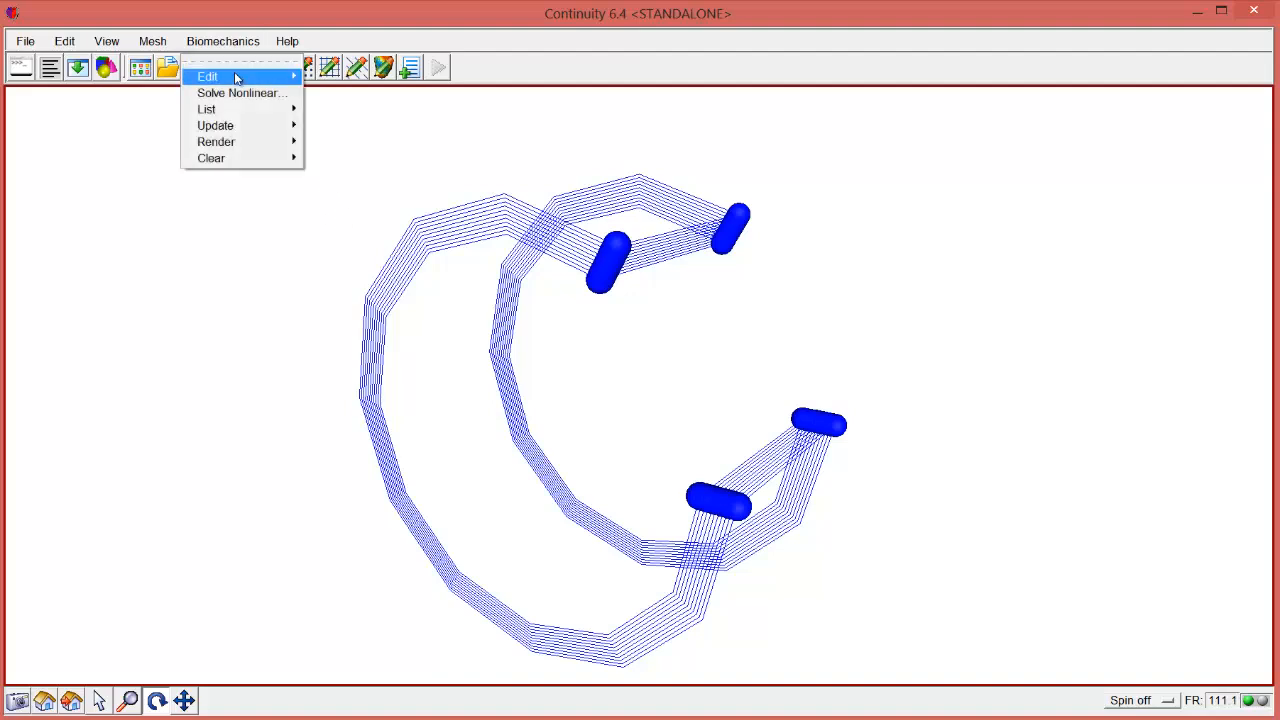
{"action": "mouse_move", "coordinate": [240, 78]}
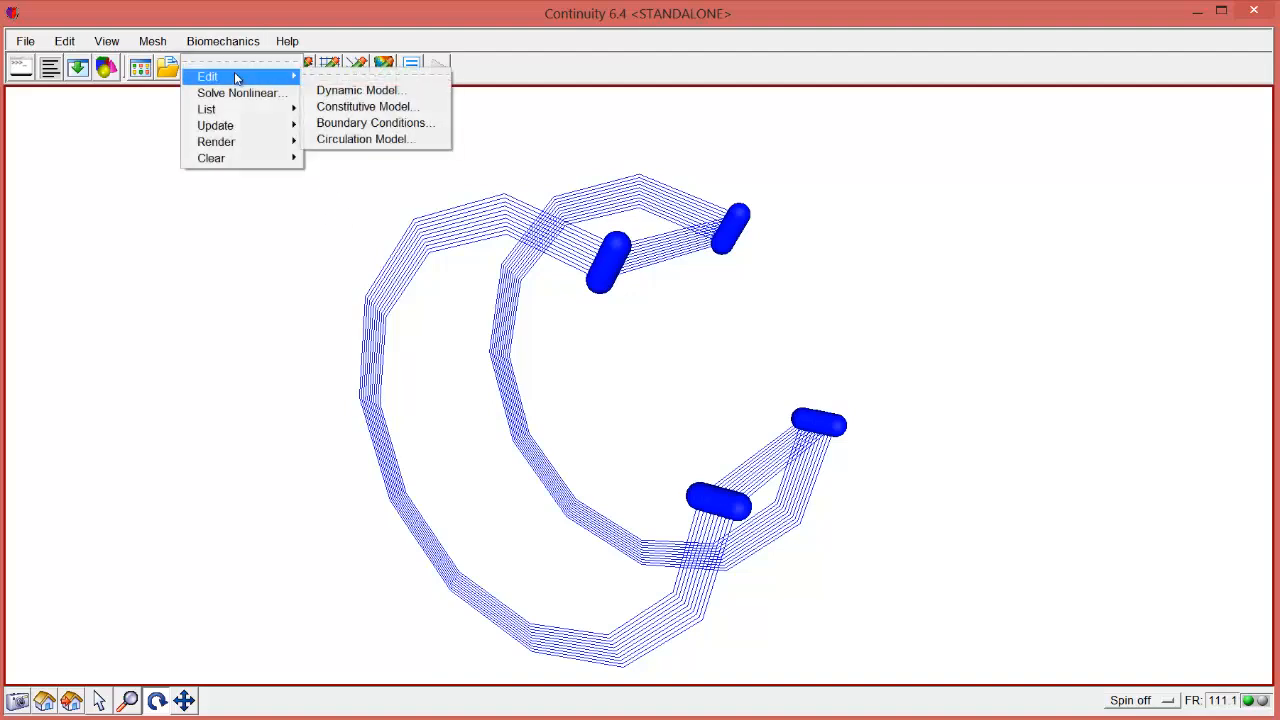
{"action": "left_click", "coordinate": [349, 106]}
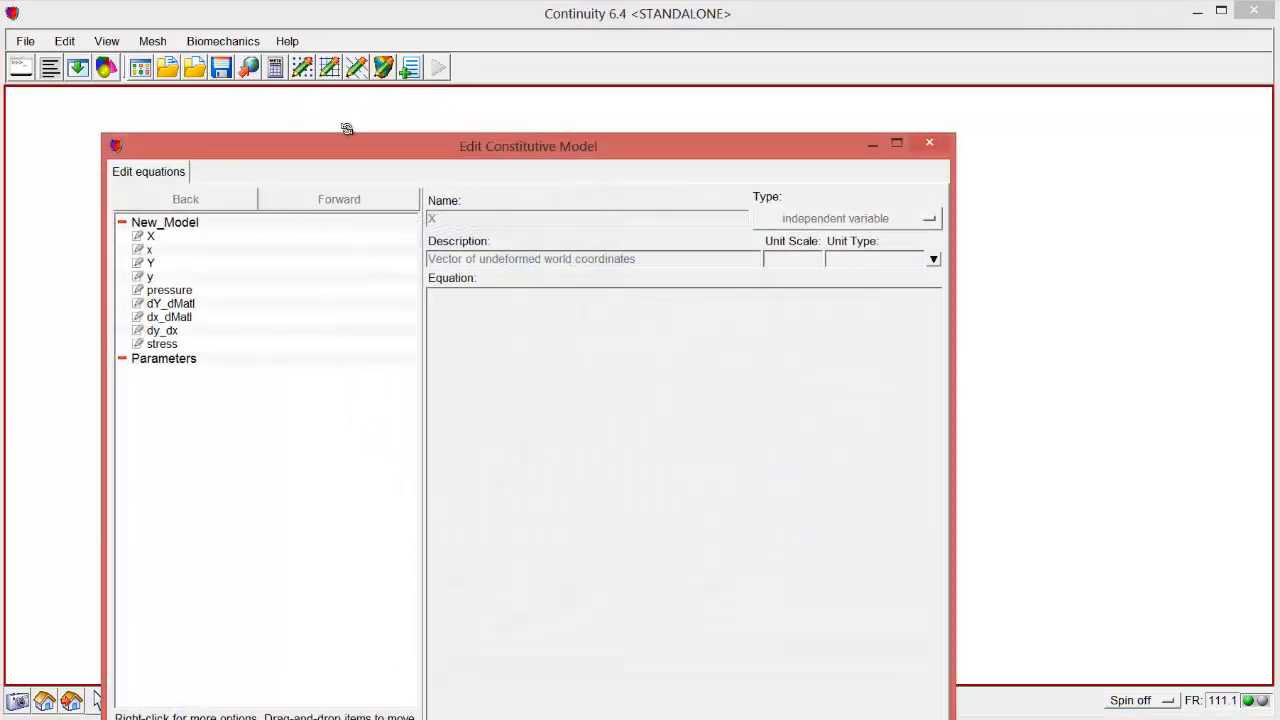
{"action": "left_click_drag", "start_coordinate": [344, 140], "coordinate": [313, 45]}
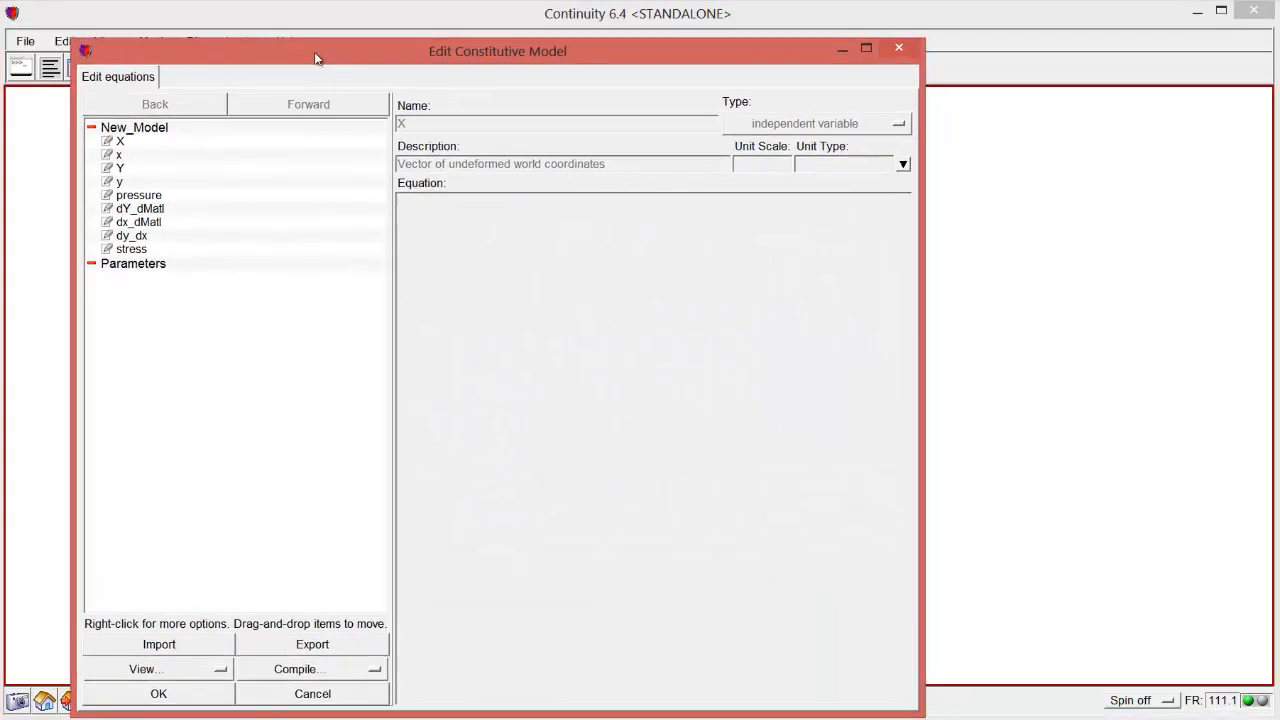
{"action": "left_click", "coordinate": [192, 650]}
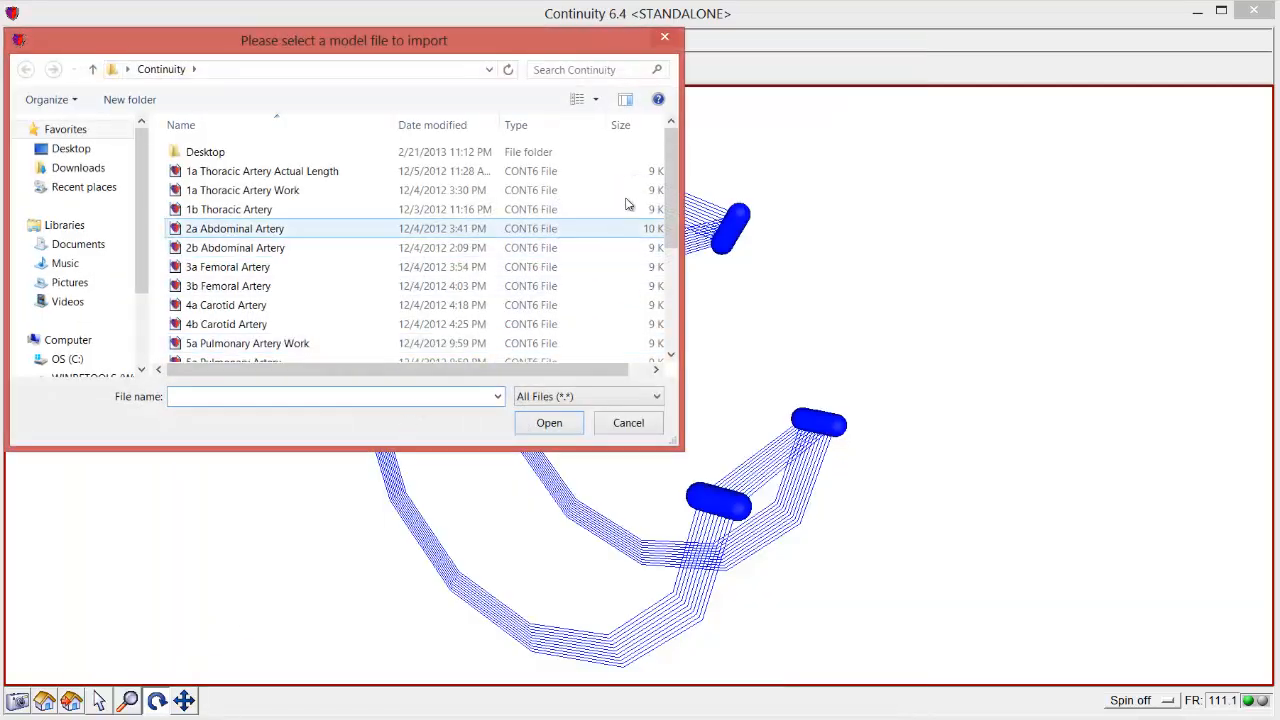
{"action": "scroll", "coordinate": [480, 250], "scroll_direction": "down", "scroll_amount": 3}
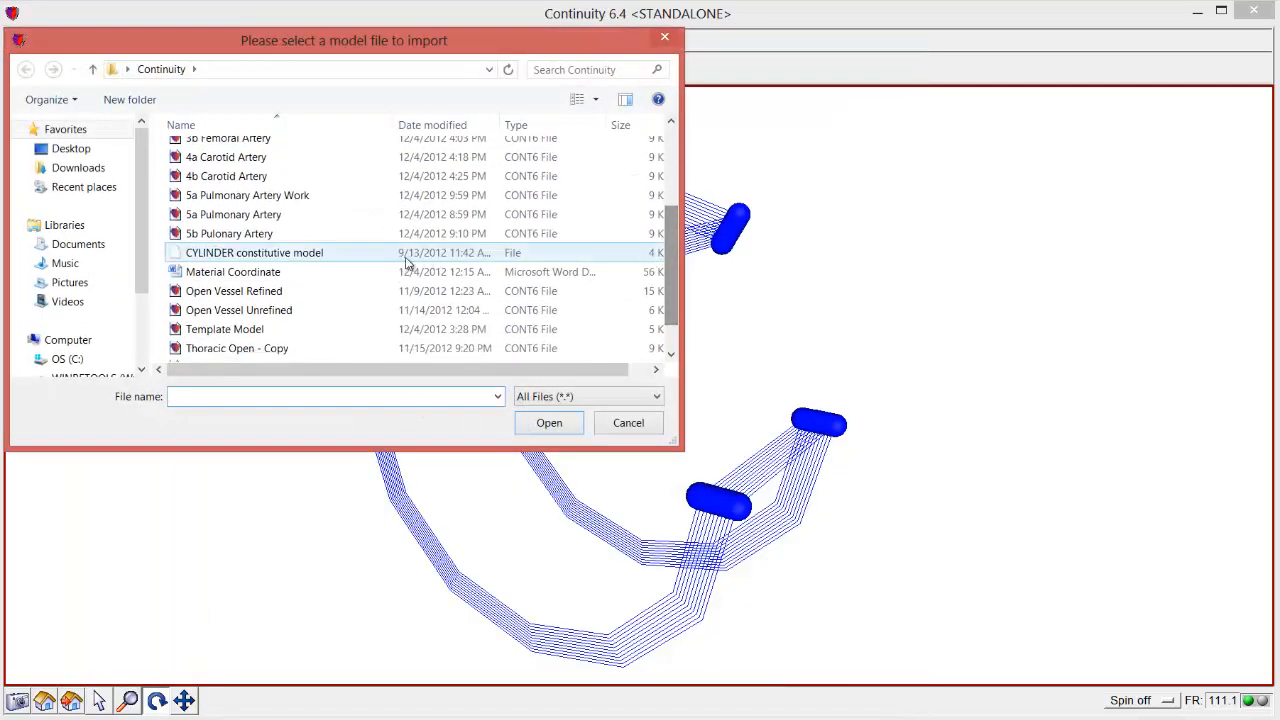
{"action": "left_click", "coordinate": [306, 257]}
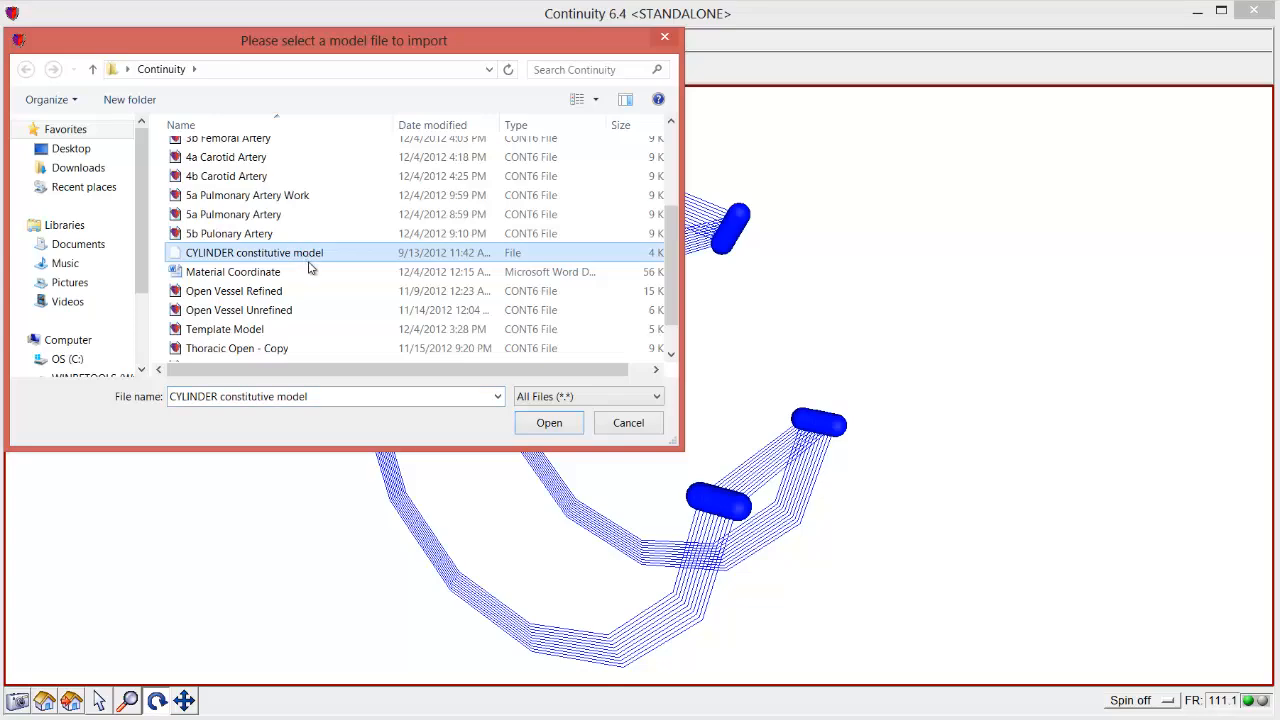
{"action": "left_click", "coordinate": [548, 423]}
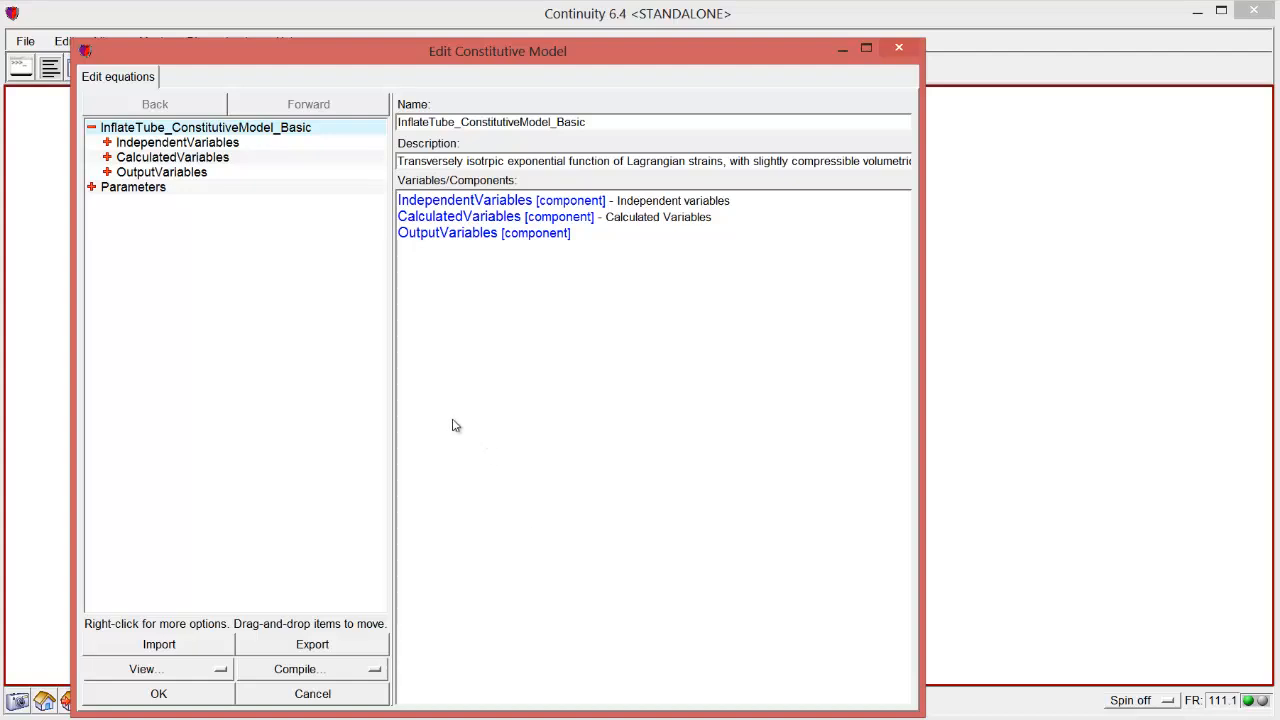
Set the equation of the calculated energy variable to Q = <a1>*E[1,1]*E[1,1] + <a2>*E[2,2]*E[2,2] + <a4>*2.0*E[1,1]*E[2,2]
{"action": "left_click", "coordinate": [107, 142]}
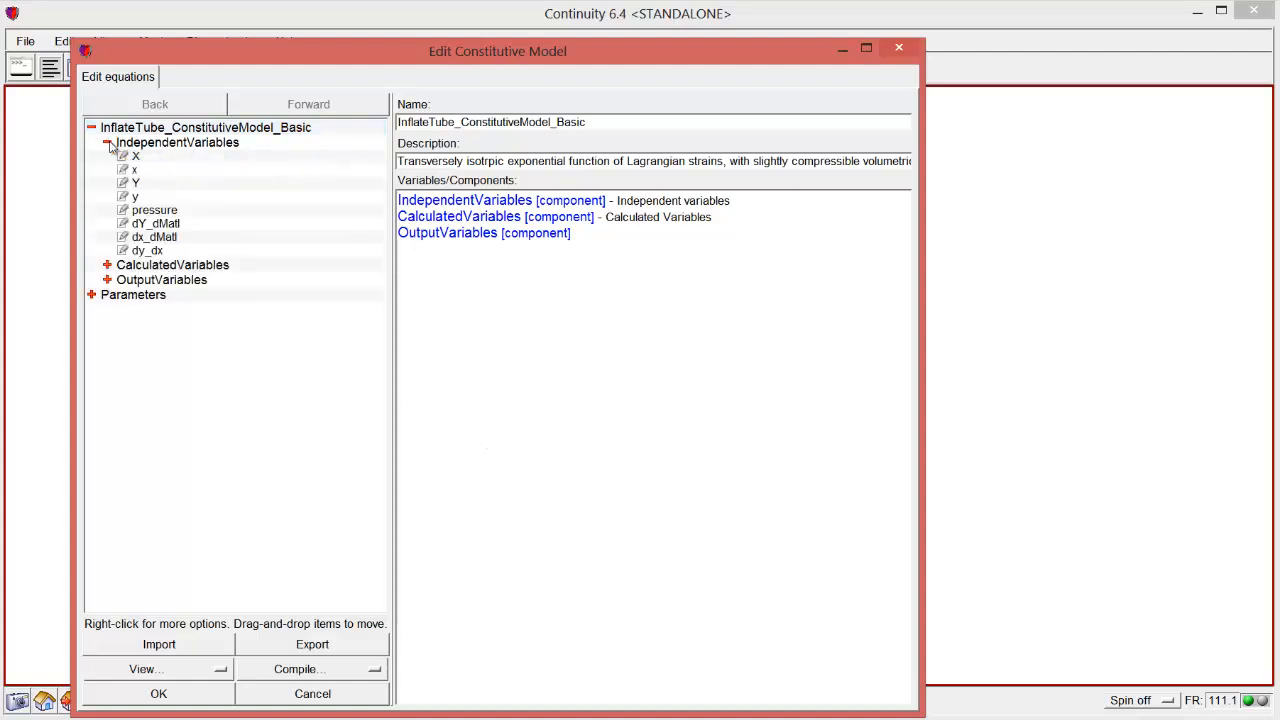
{"action": "left_click", "coordinate": [107, 265]}
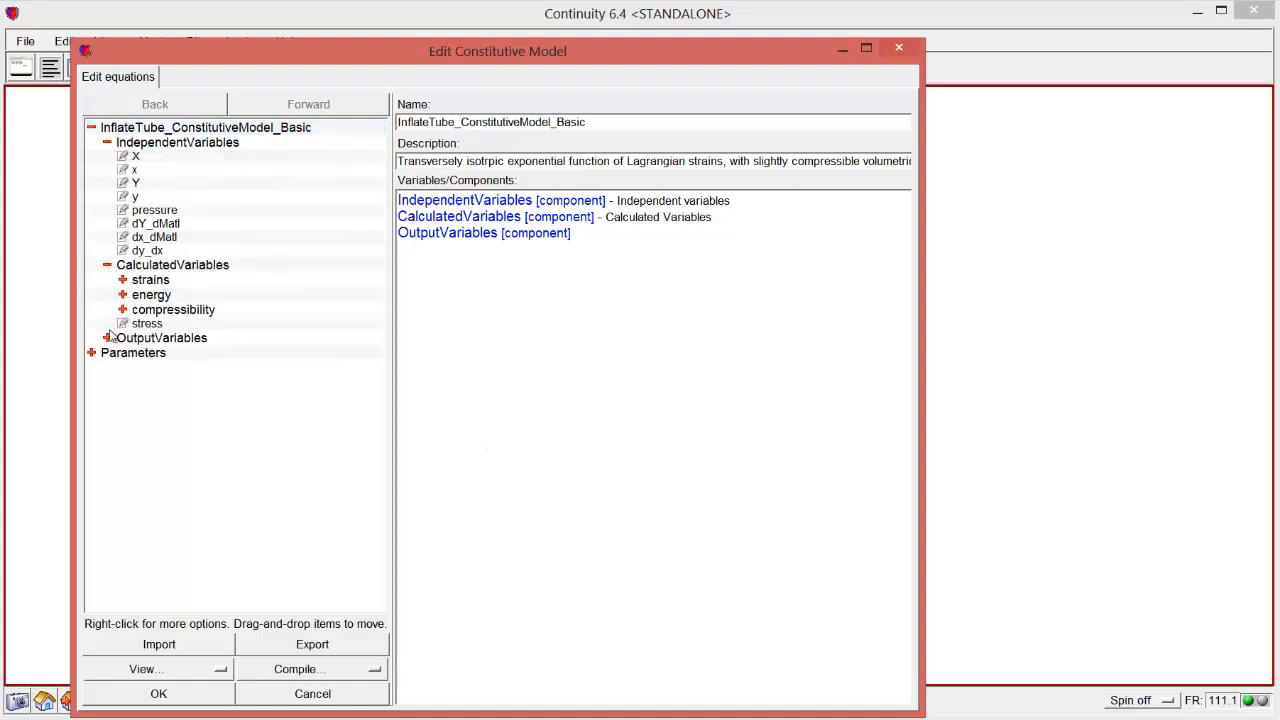
{"action": "left_click", "coordinate": [107, 338]}
{"action": "left_click", "coordinate": [122, 294]}
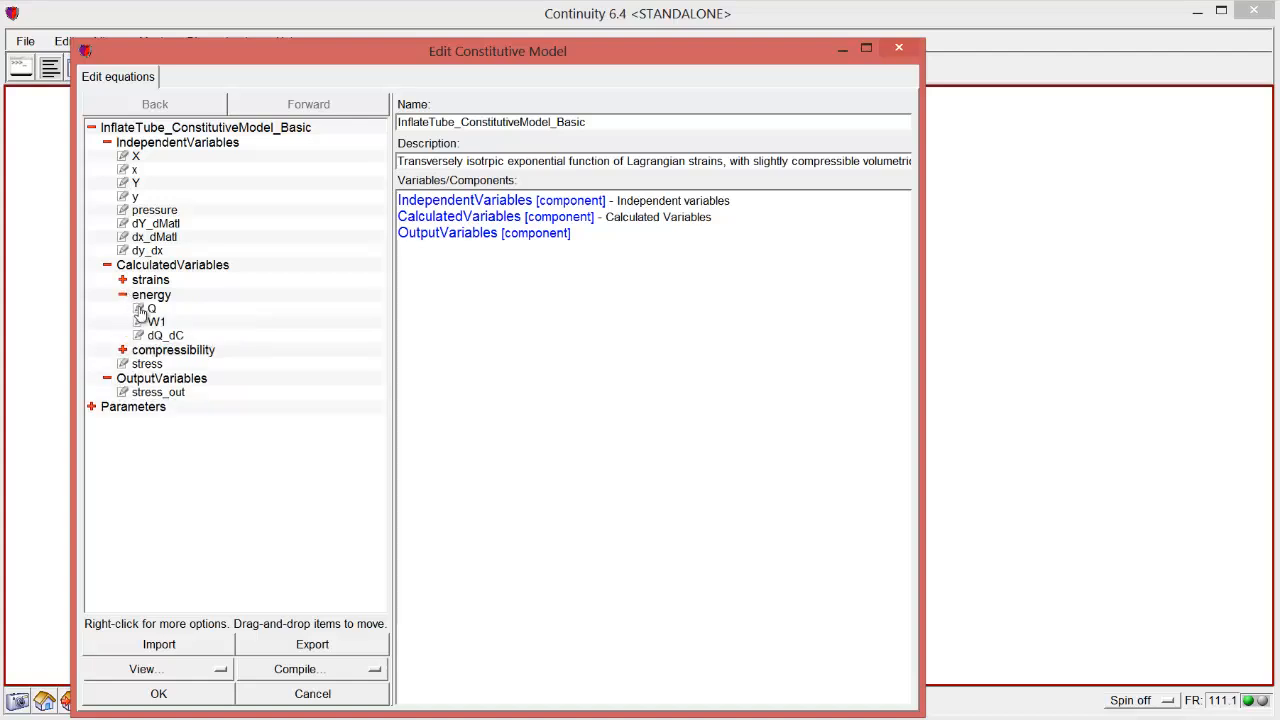
{"action": "left_click", "coordinate": [151, 309]}
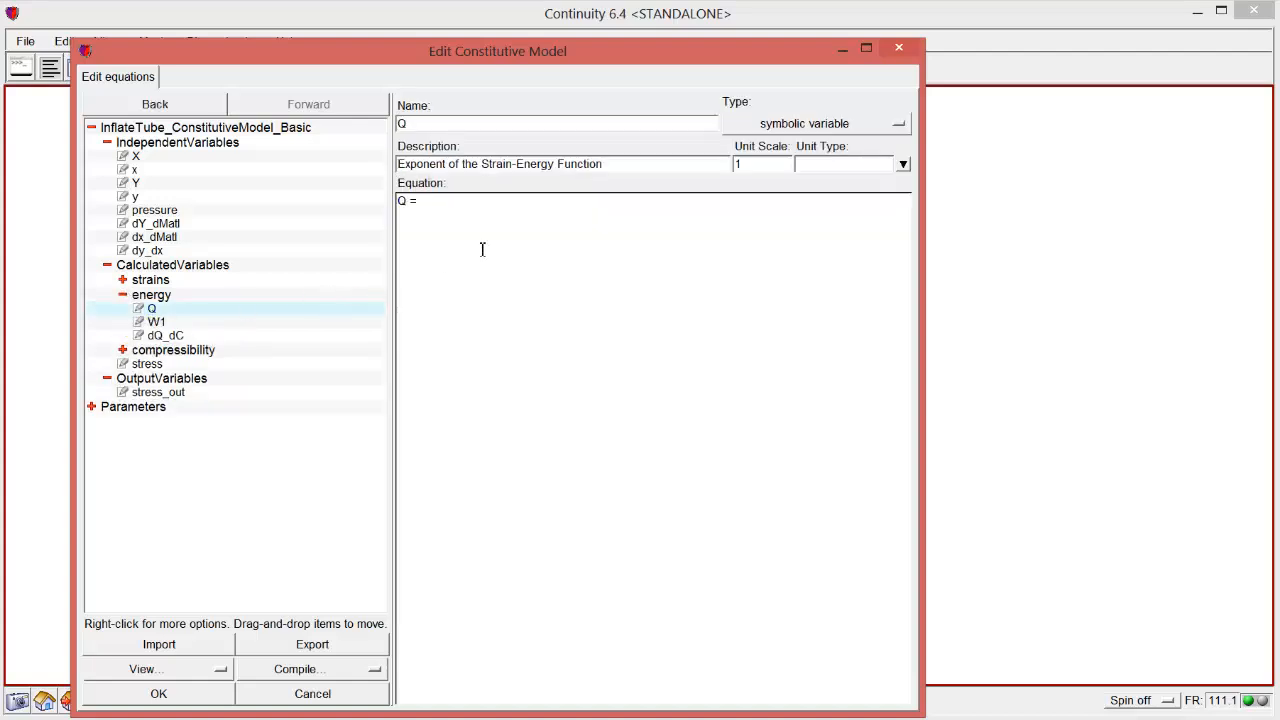
{"action": "left_click_drag", "start_coordinate": [397, 229], "coordinate": [388, 204]}
{"action": "type", "text": "Q = <a1>*E[1,1]*E[1,1] + <a2>*E[2,2]*E[2,2] + <a4>*2.0*E[1,1]*E[2,2]"}
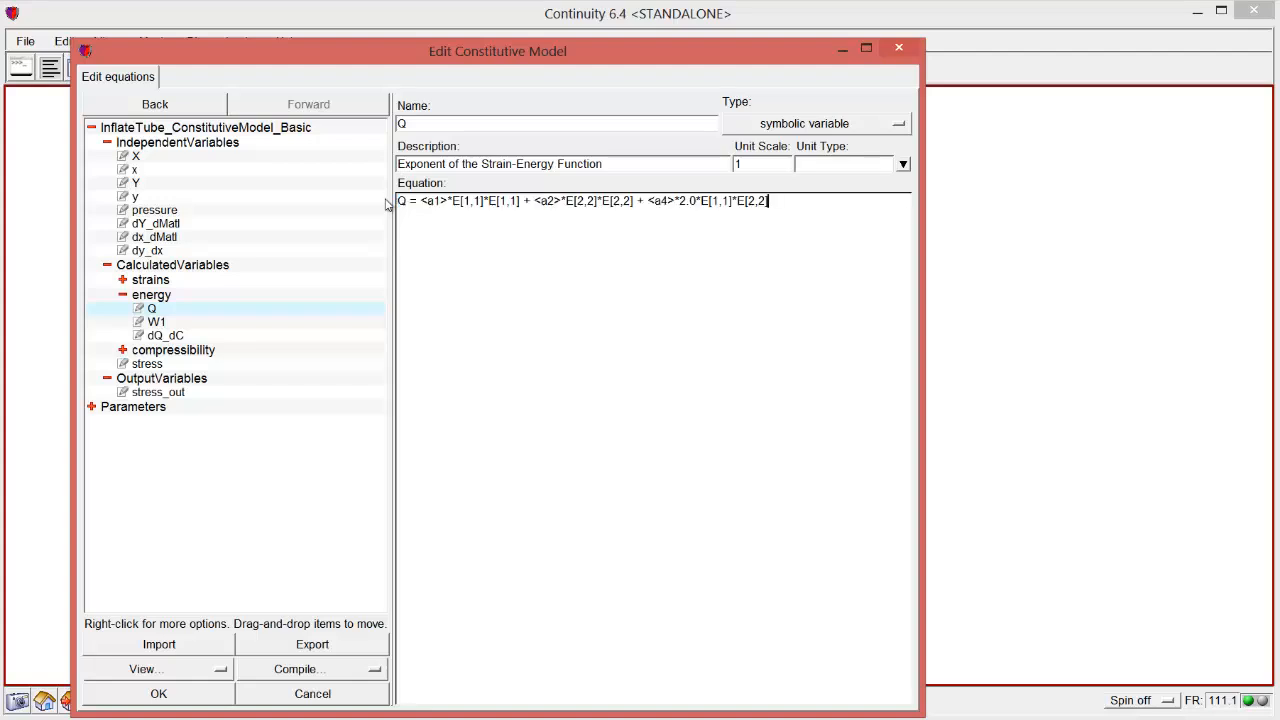
{"action": "left_click", "coordinate": [152, 313]}
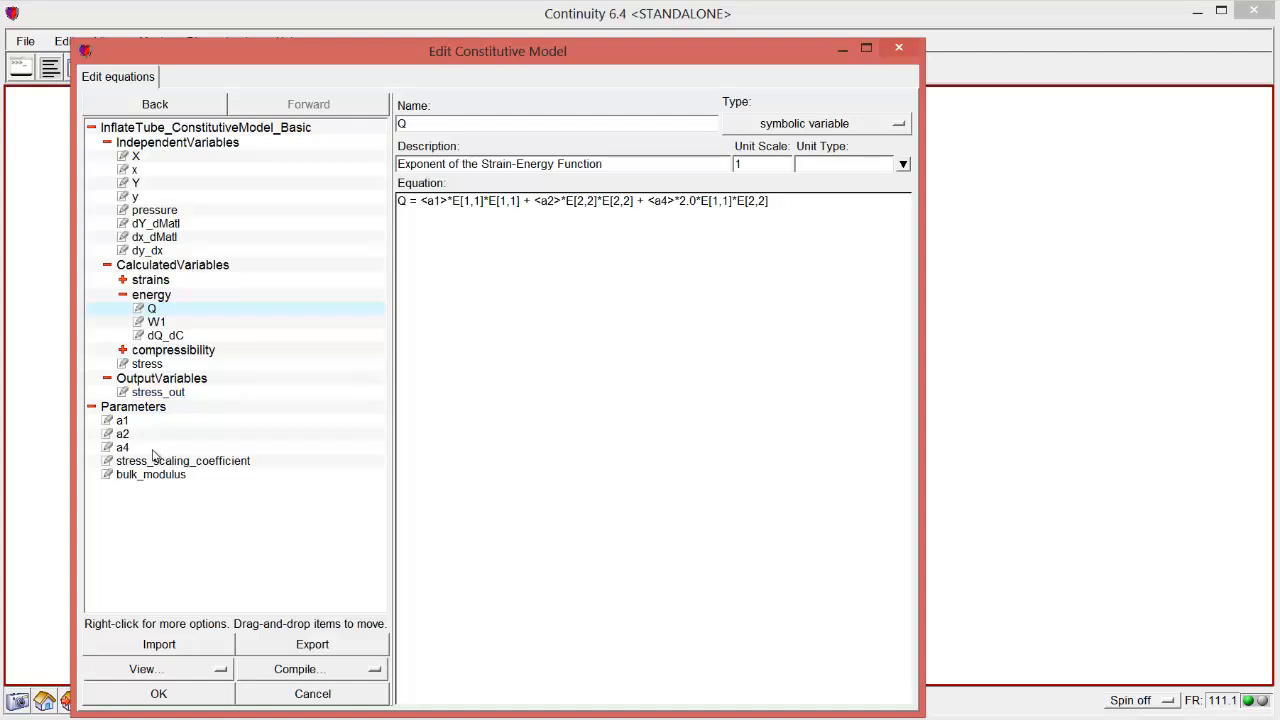
Insert six new variables above stress_out in the OutputVariables component
{"action": "right_click", "coordinate": [172, 394]}
{"action": "left_click", "coordinate": [193, 401]}
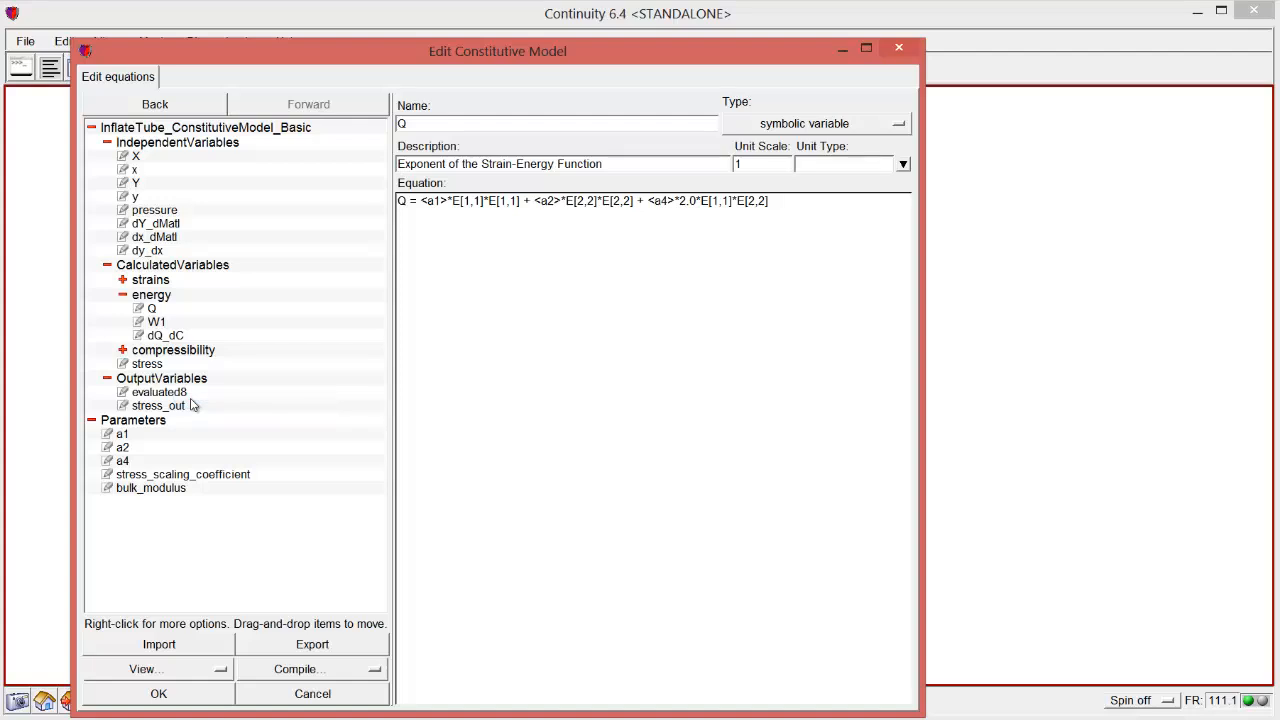
{"action": "right_click", "coordinate": [193, 397]}
{"action": "left_click", "coordinate": [211, 411]}
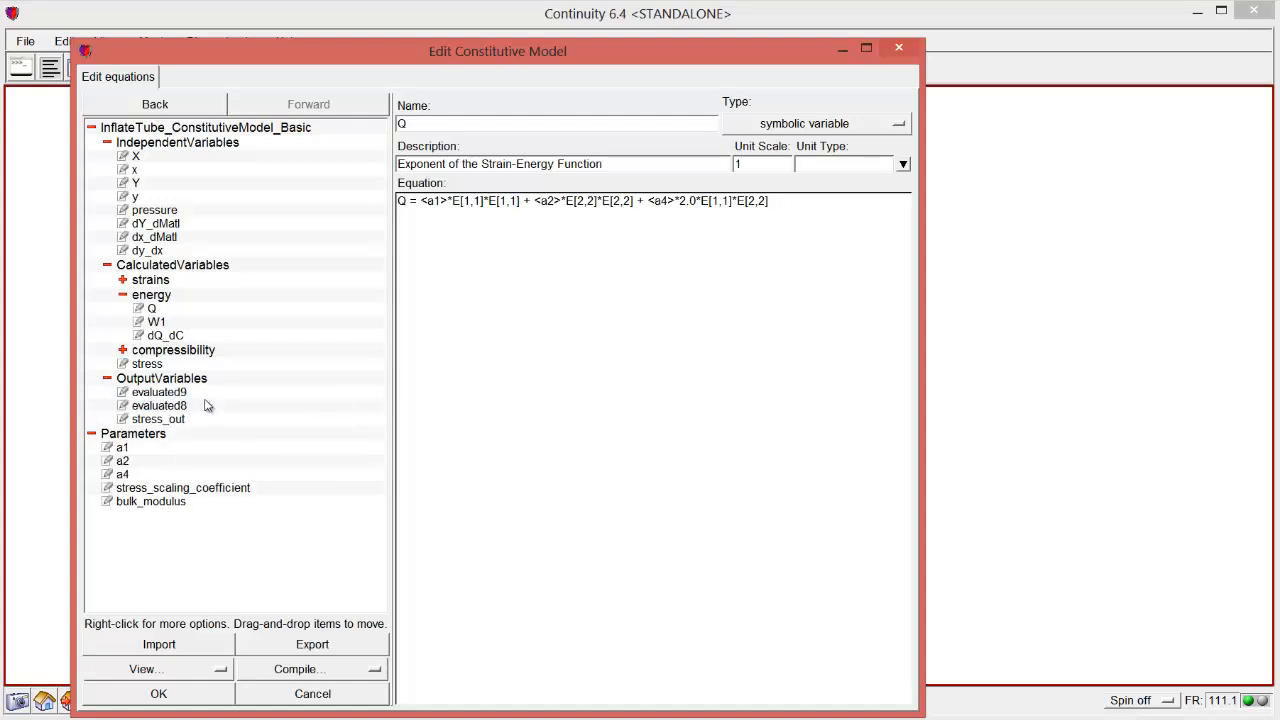
{"action": "right_click", "coordinate": [208, 404]}
{"action": "left_click", "coordinate": [213, 410]}
{"action": "right_click", "coordinate": [208, 405]}
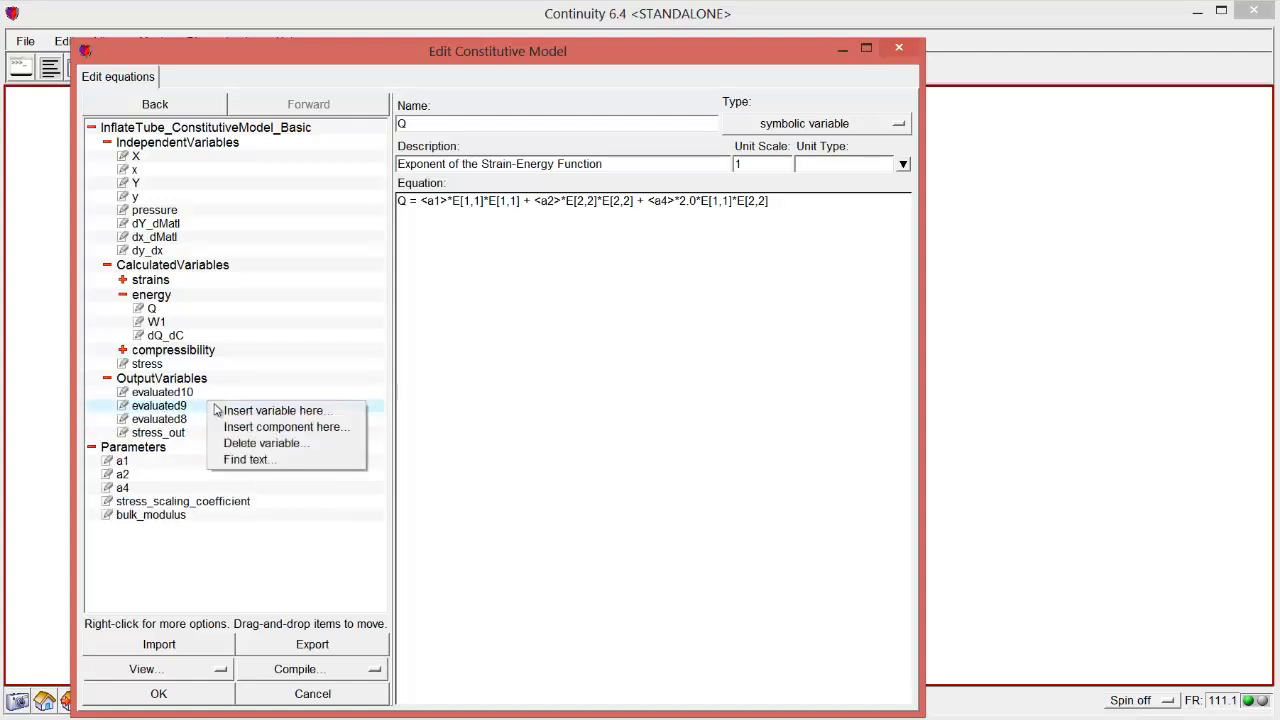
{"action": "left_click", "coordinate": [222, 408]}
{"action": "right_click", "coordinate": [222, 406]}
{"action": "left_click", "coordinate": [232, 410]}
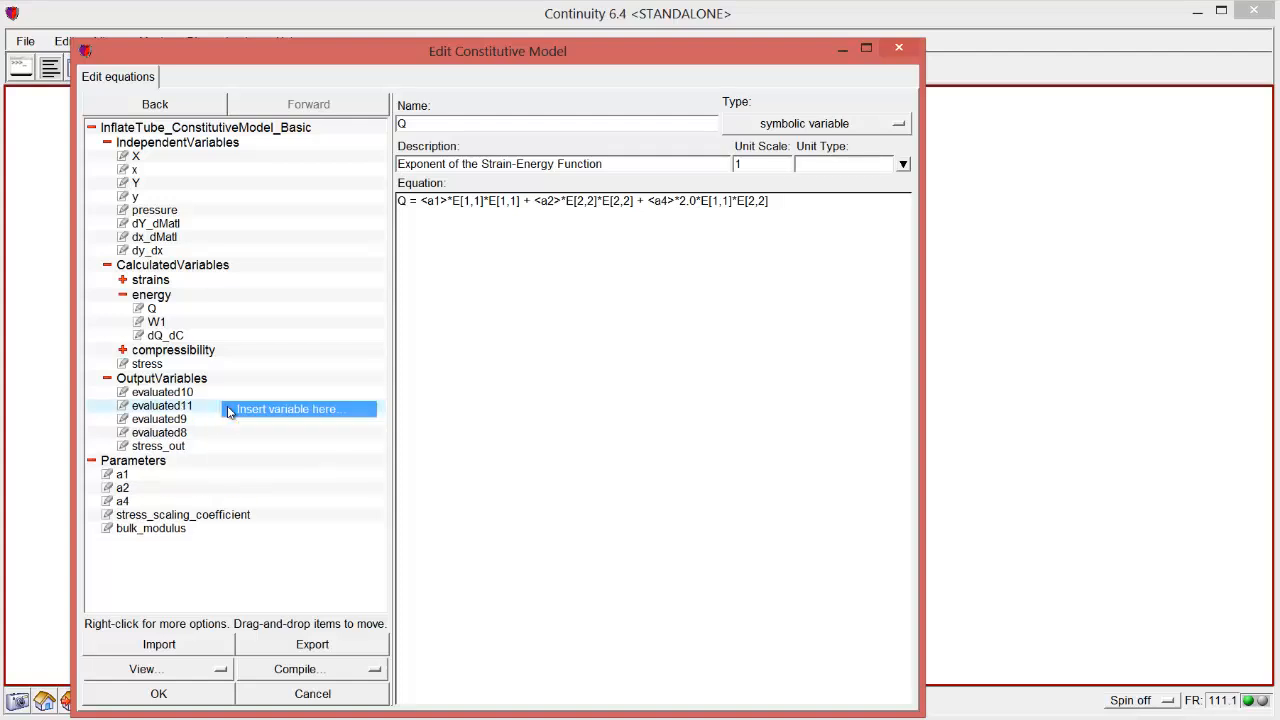
{"action": "right_click", "coordinate": [226, 405]}
{"action": "left_click", "coordinate": [231, 411]}
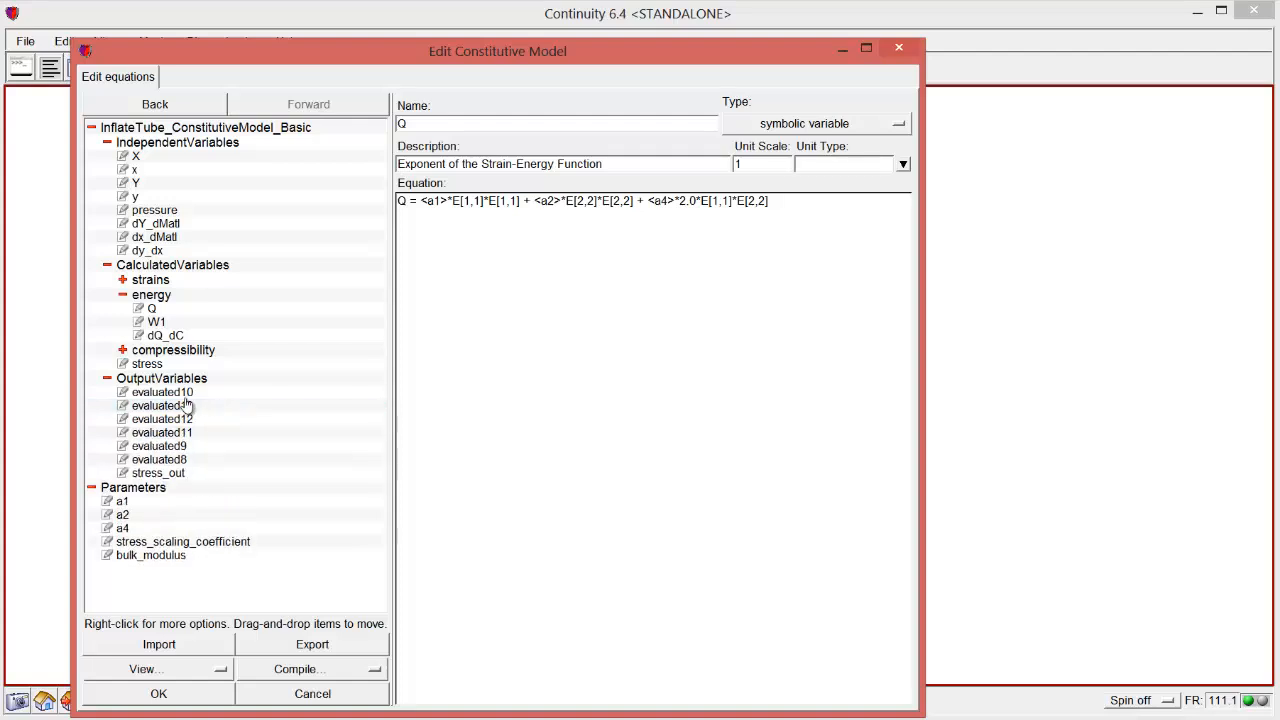
Define the first output variable as F_out, described as Deformation Gradient Tensor, with equation F_out=F#*, and accept replacing the equation with the template
{"action": "left_click", "coordinate": [185, 393]}
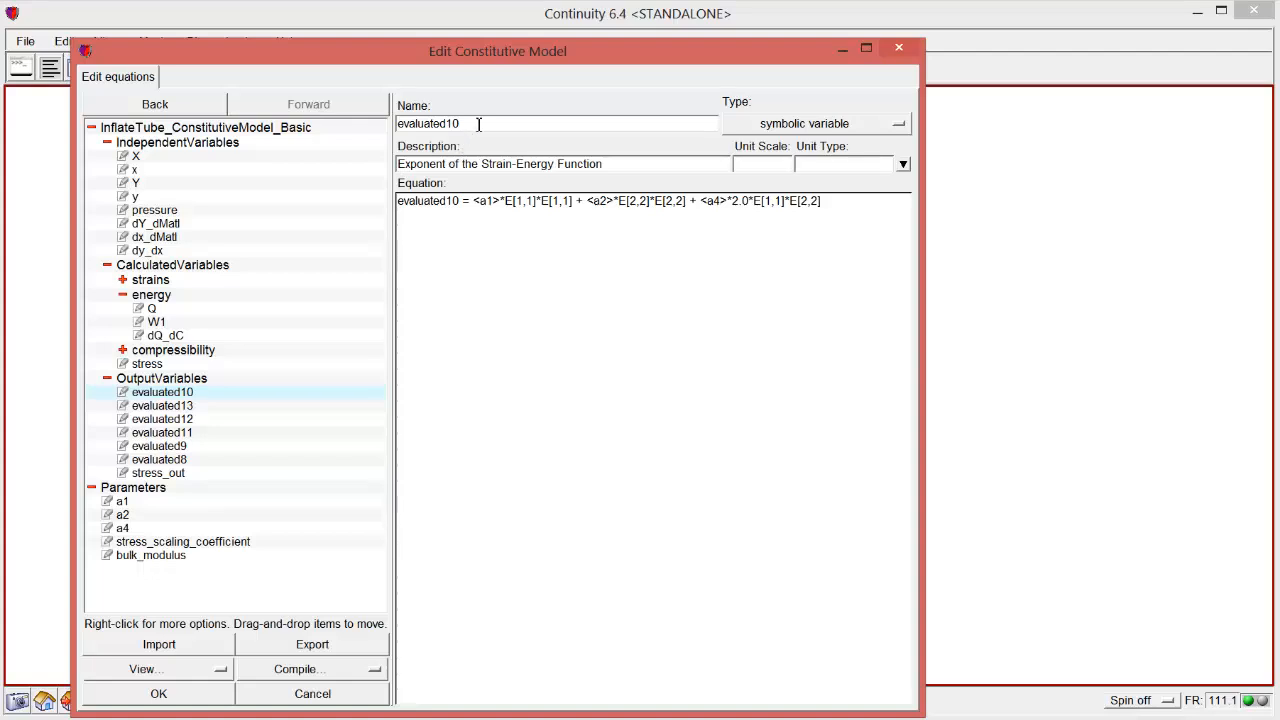
{"action": "double_click", "coordinate": [436, 123]}
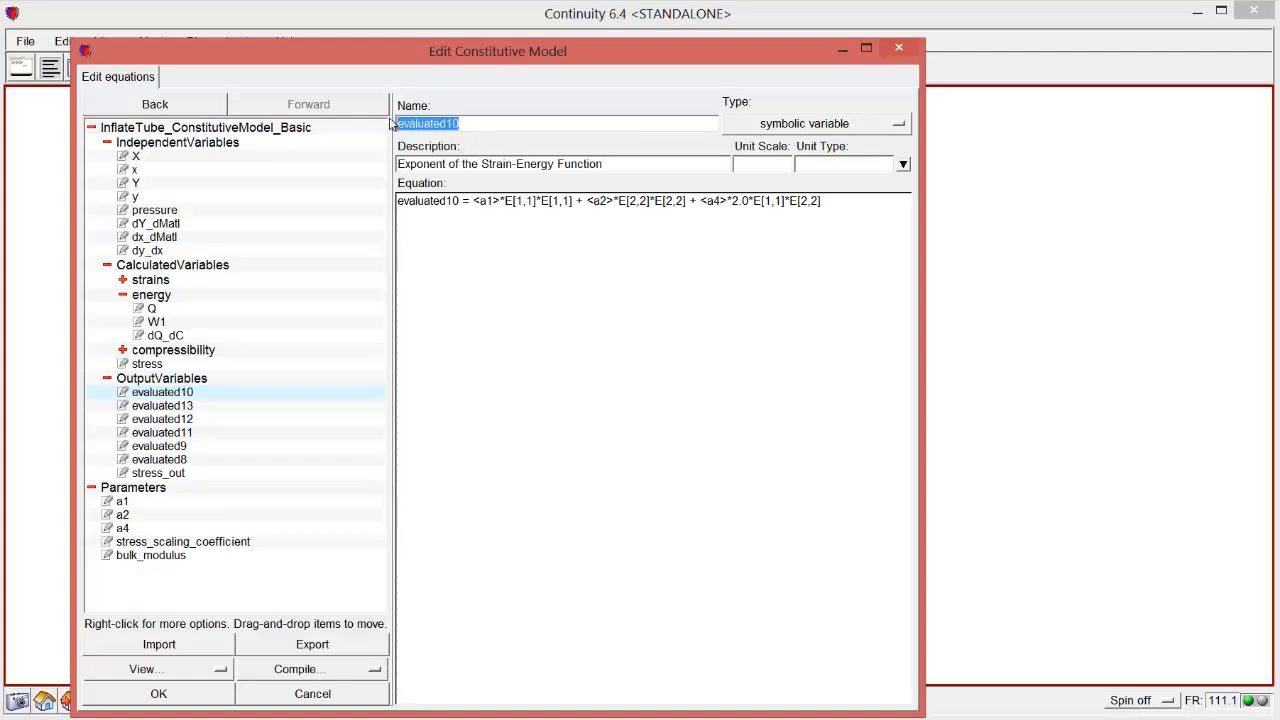
{"action": "type", "text": "F_0"}
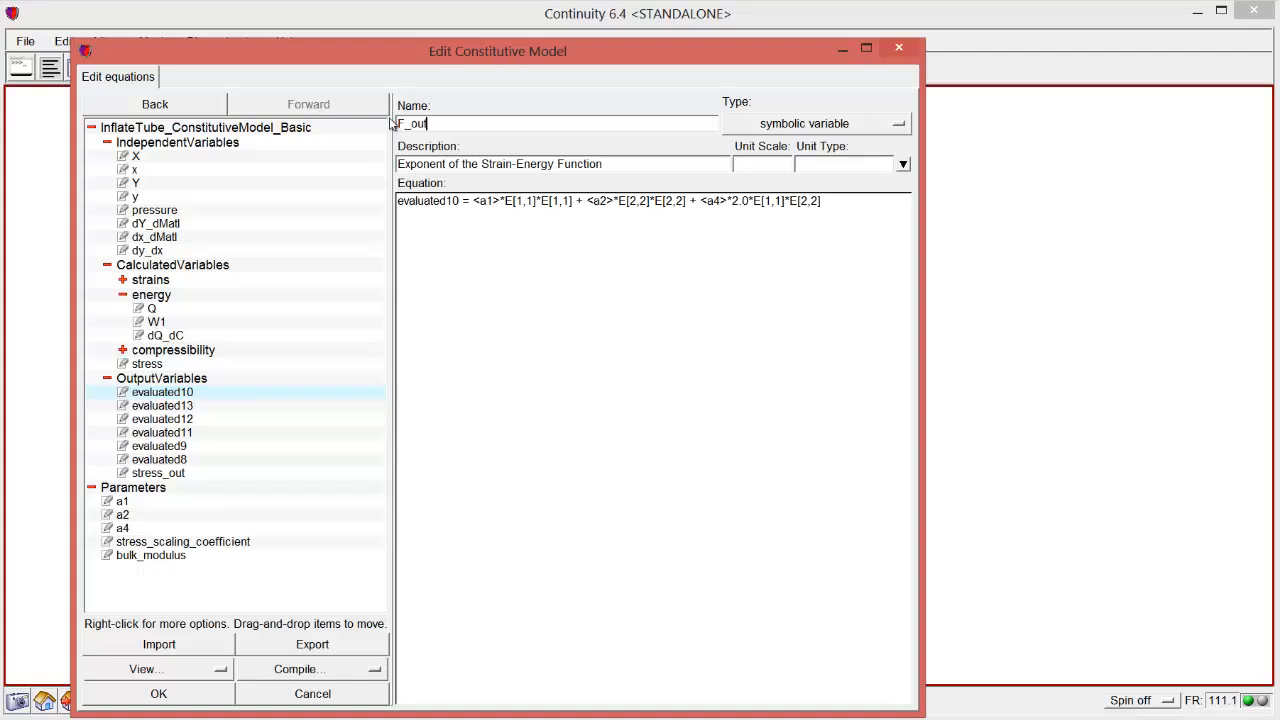
{"action": "key", "text": "Tab"}
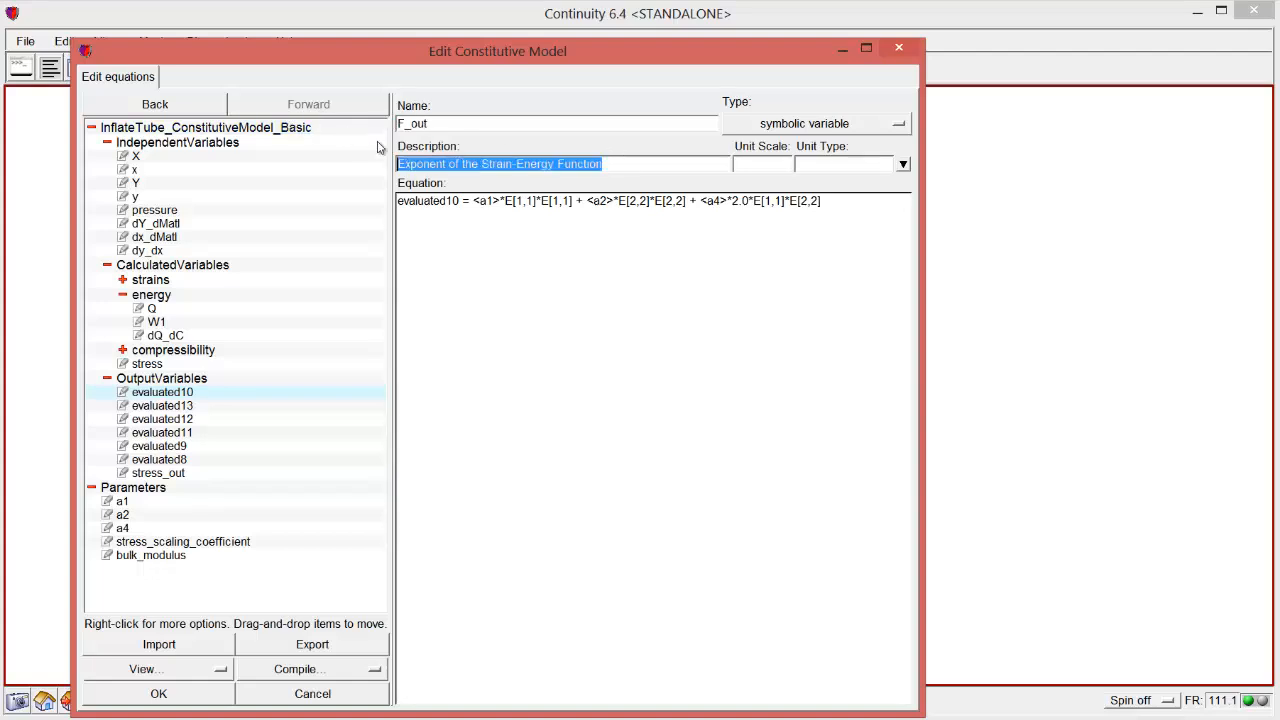
{"action": "type", "text": "Deformation Gradient Tensor"}
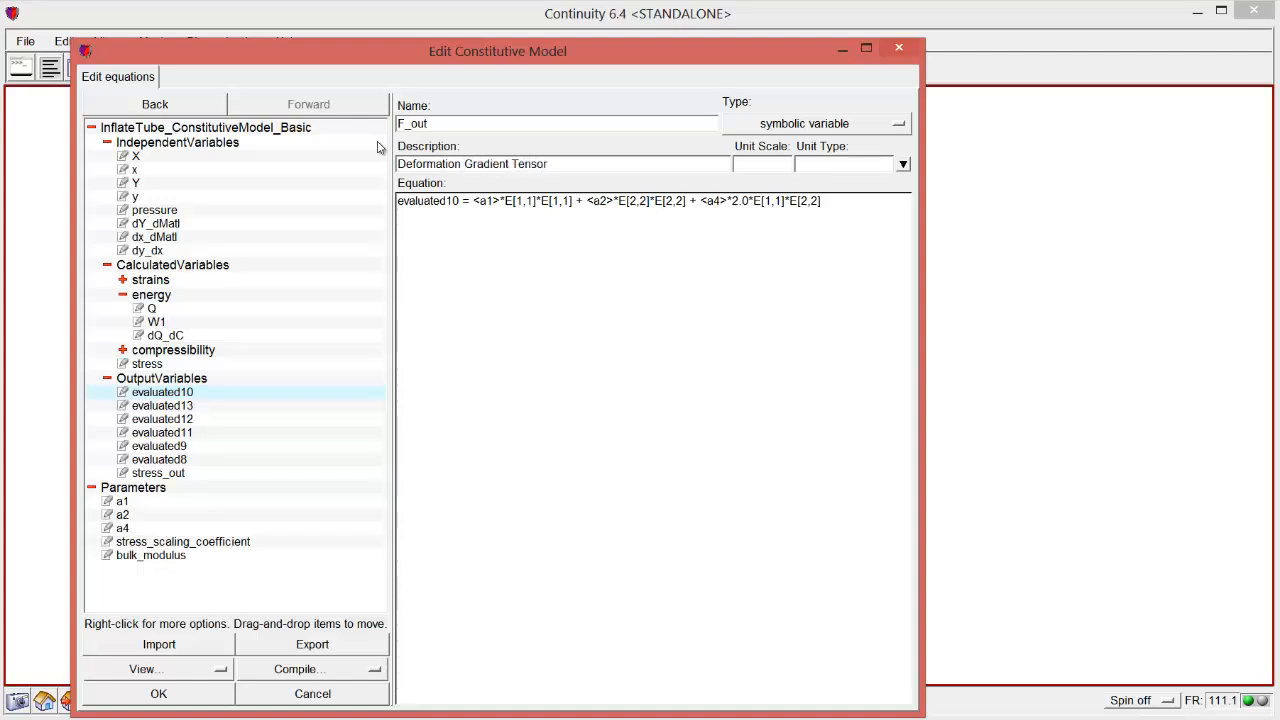
{"action": "key", "text": "Tab"}
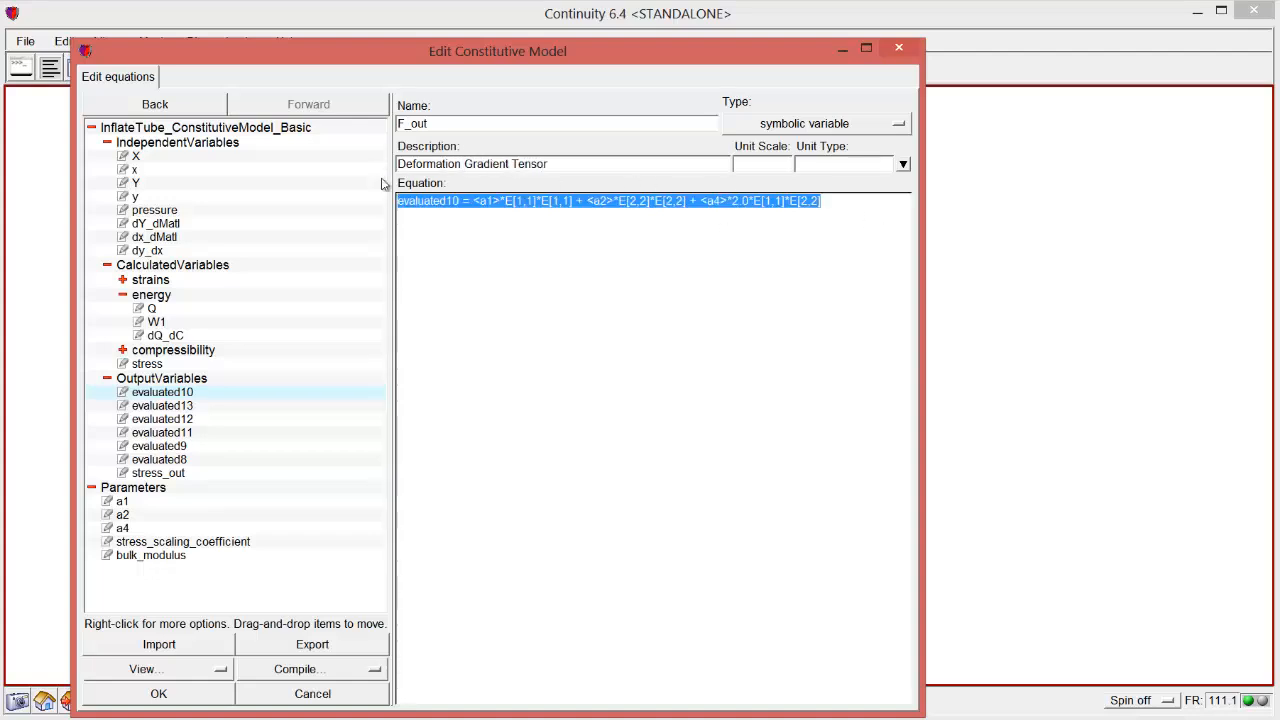
{"action": "type", "text": "F_out=F#*"}
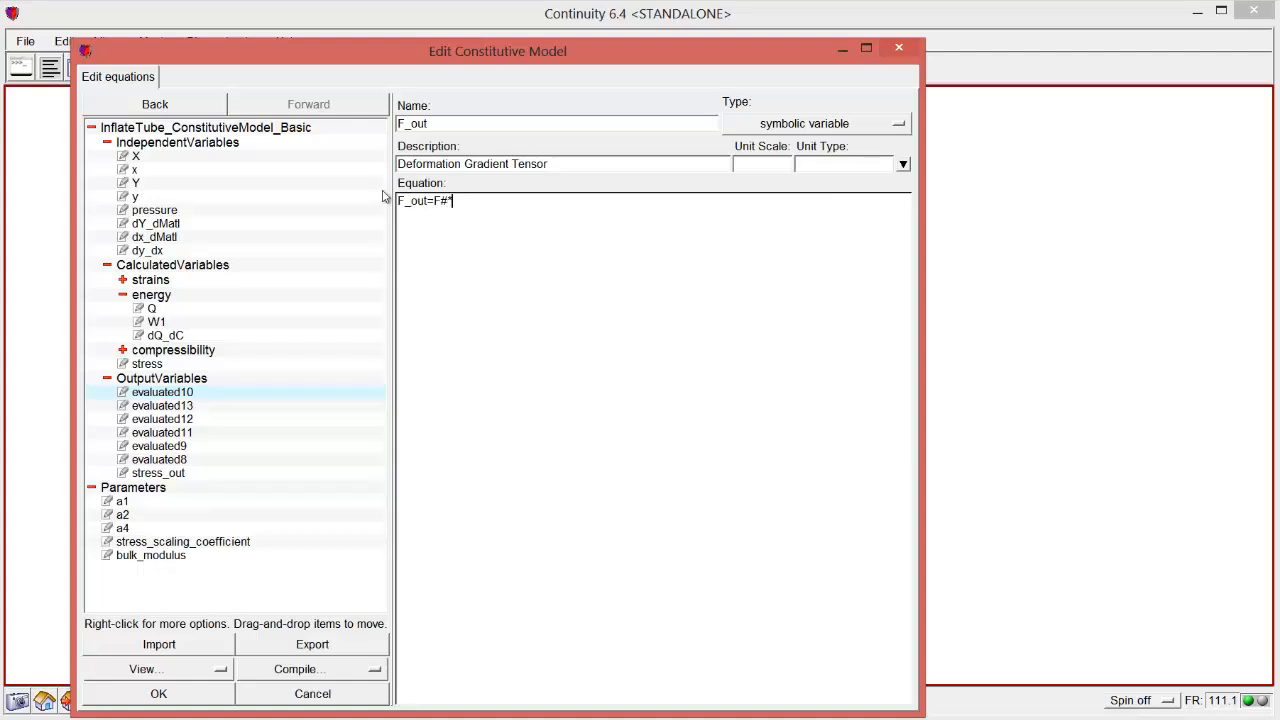
{"action": "left_click", "coordinate": [182, 407]}
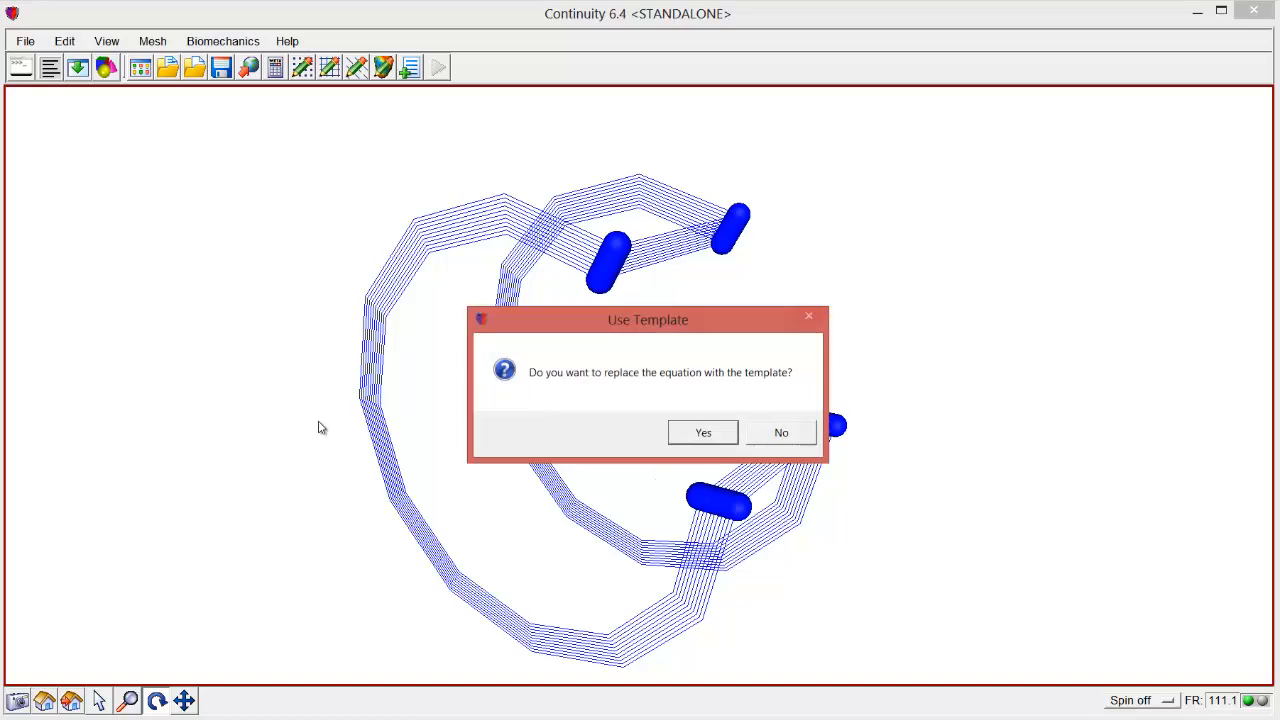
{"action": "left_click", "coordinate": [705, 434]}
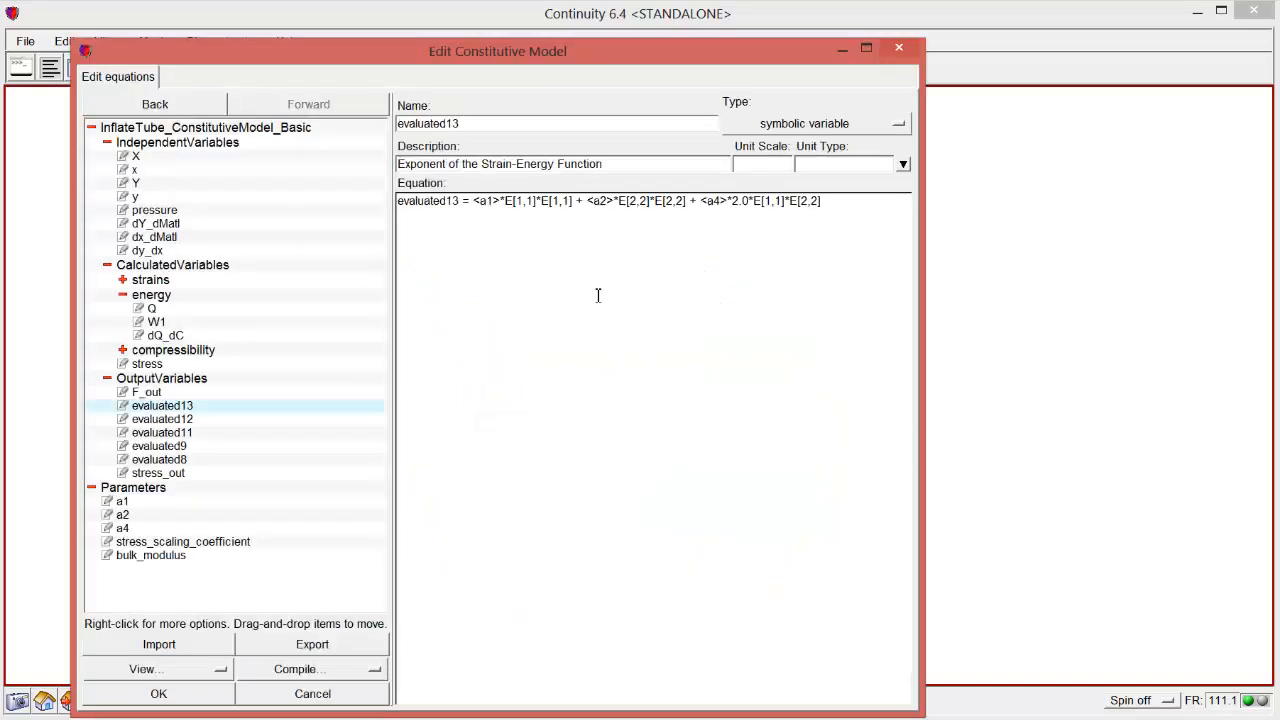
Define the second output variable as C_out, described as Right Cauchy Green Deformation Tensor, with equation C_out=C#*
{"action": "left_click_drag", "start_coordinate": [518, 125], "coordinate": [365, 118]}
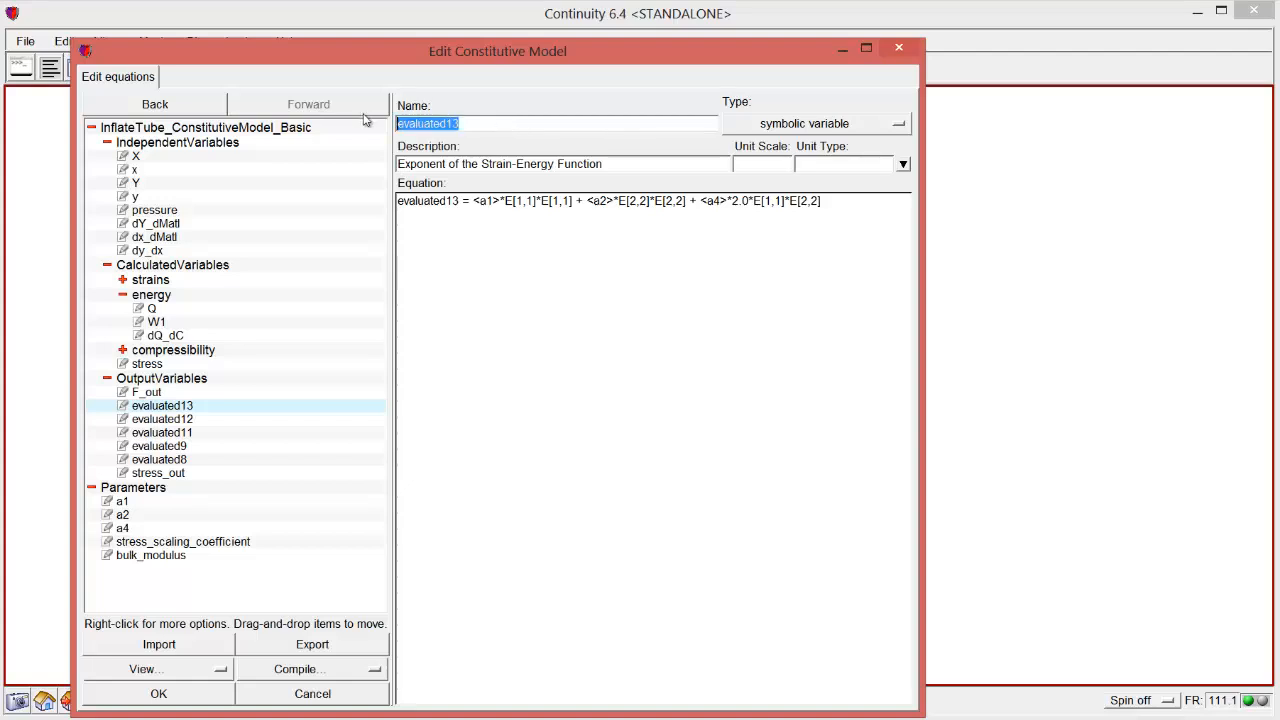
{"action": "type", "text": "C_out"}
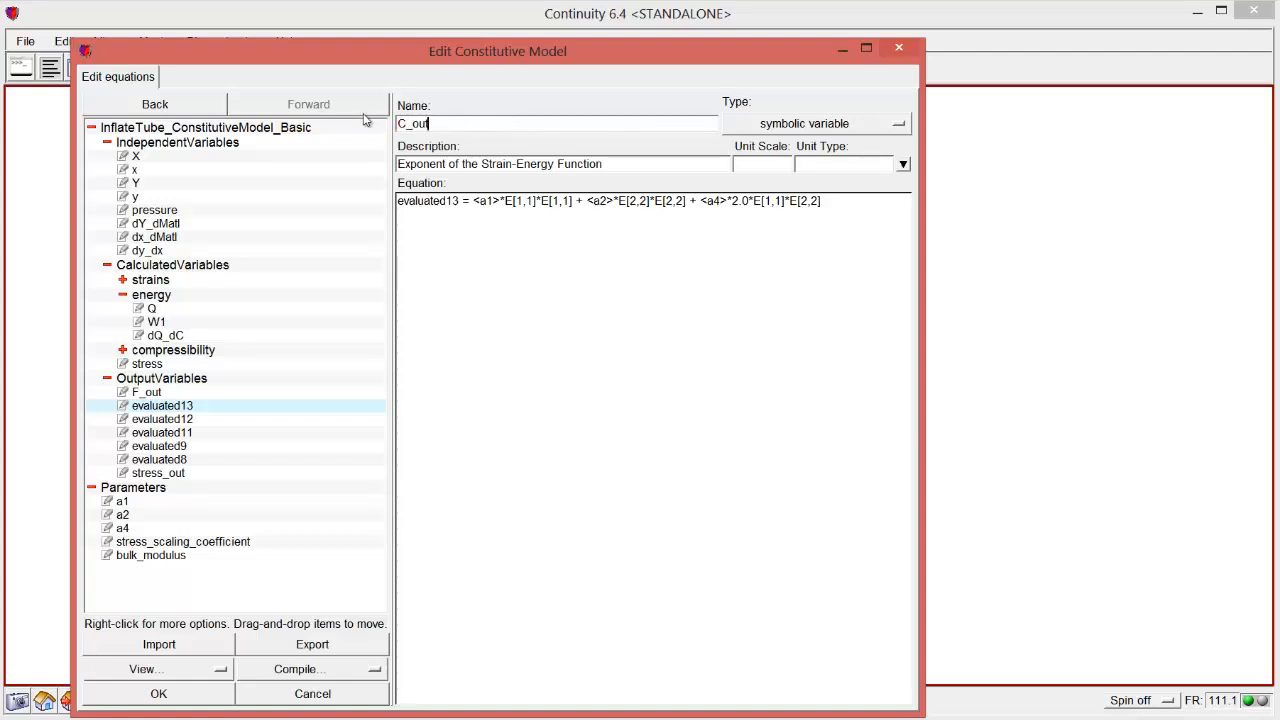
{"action": "left_click_drag", "start_coordinate": [604, 163], "coordinate": [383, 142]}
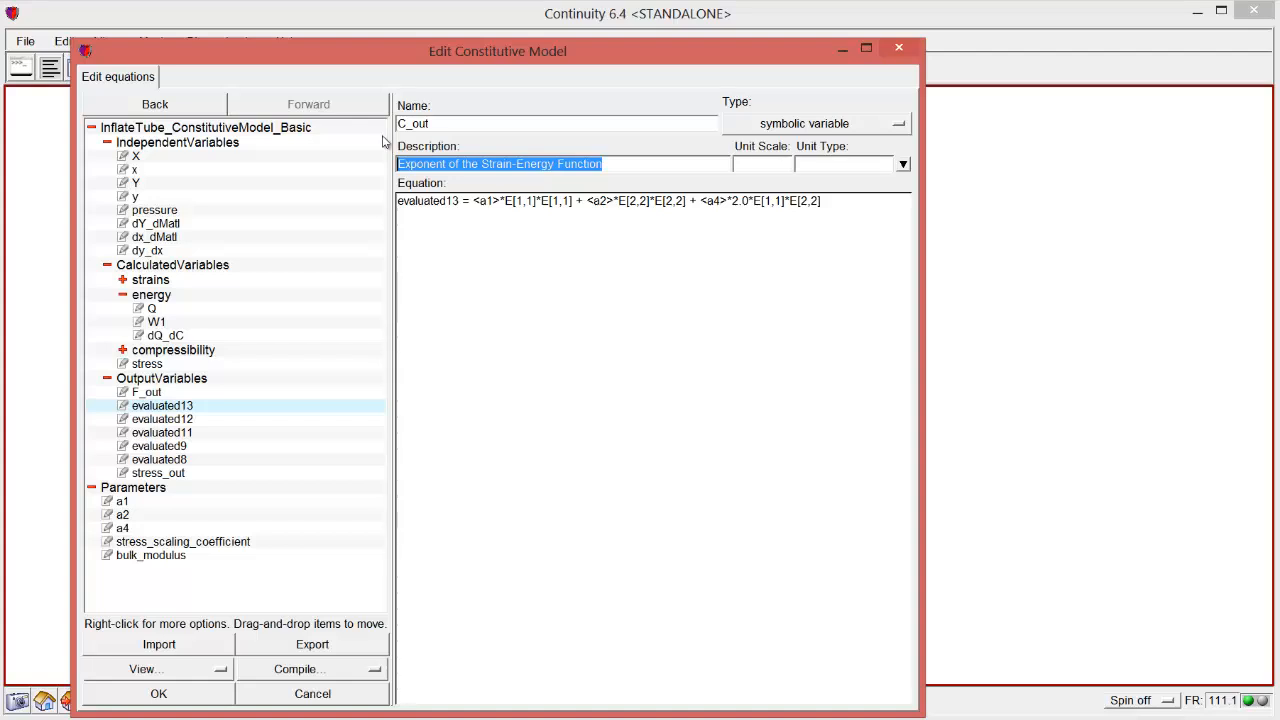
{"action": "type", "text": "Right C"}
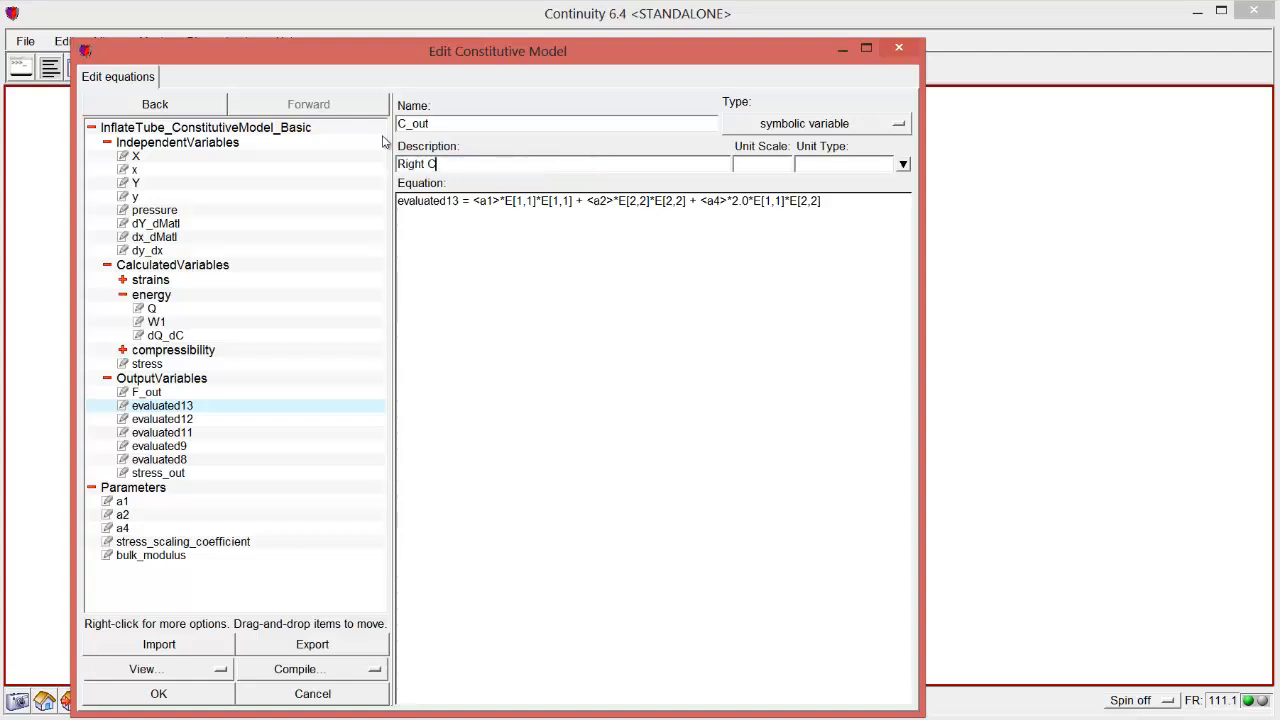
{"action": "type", "text": "auchy Green Deformation Tensor"}
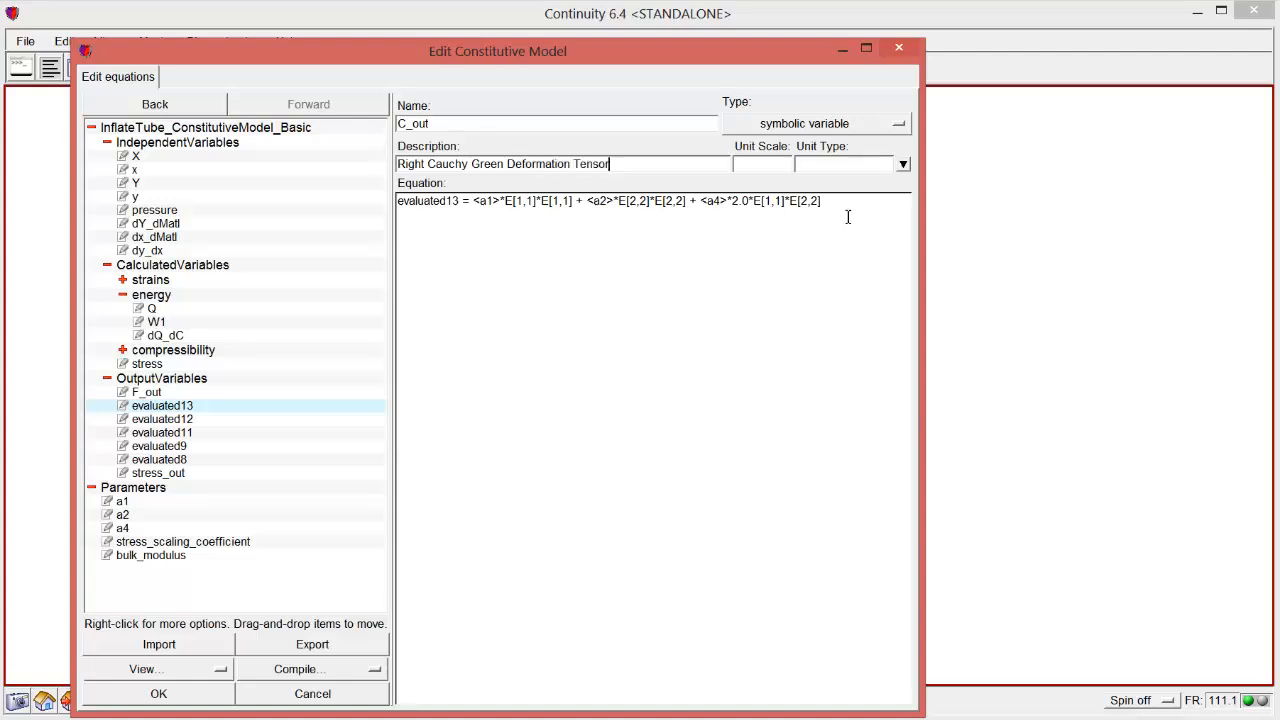
{"action": "left_click_drag", "start_coordinate": [848, 217], "coordinate": [380, 180]}
{"action": "type", "text": "C_out=C#*"}
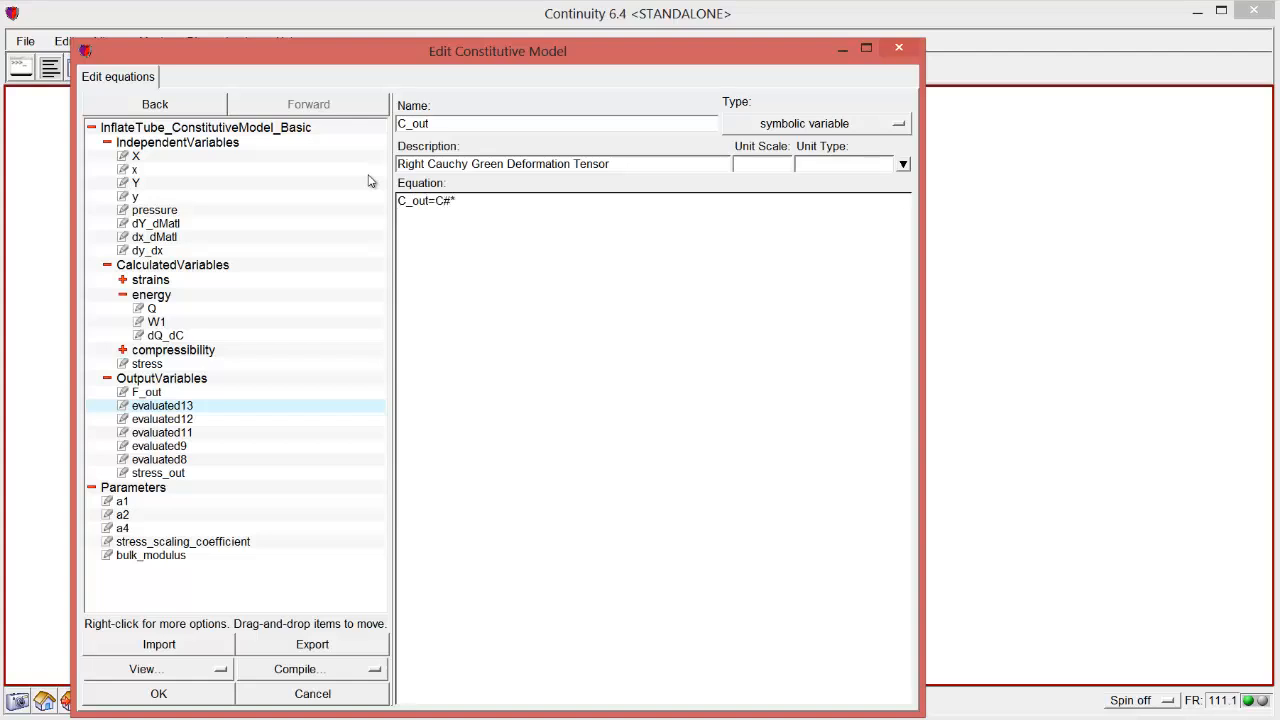
Accept the template for C_out, then define the third output variable as J_out, described as Determinant of Deformation Gradient Tensor, with equation J_out=J#*, accepting its template
{"action": "left_click", "coordinate": [169, 420]}
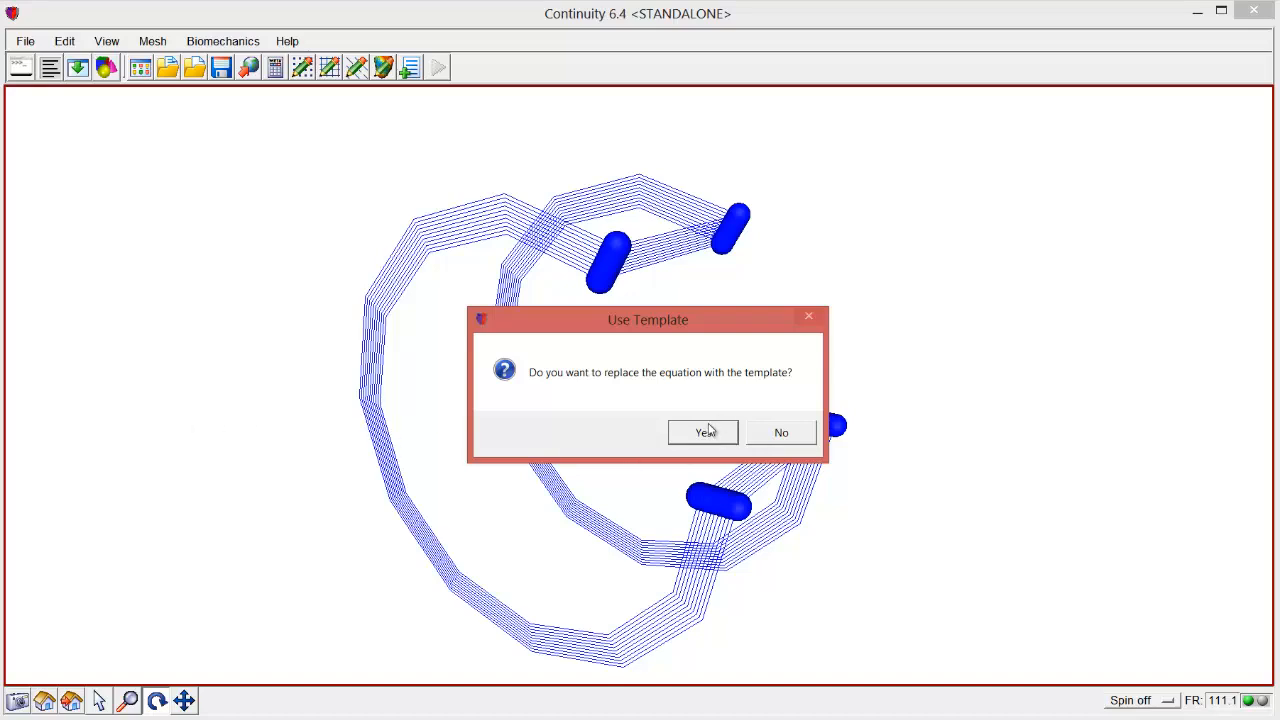
{"action": "left_click", "coordinate": [706, 431]}
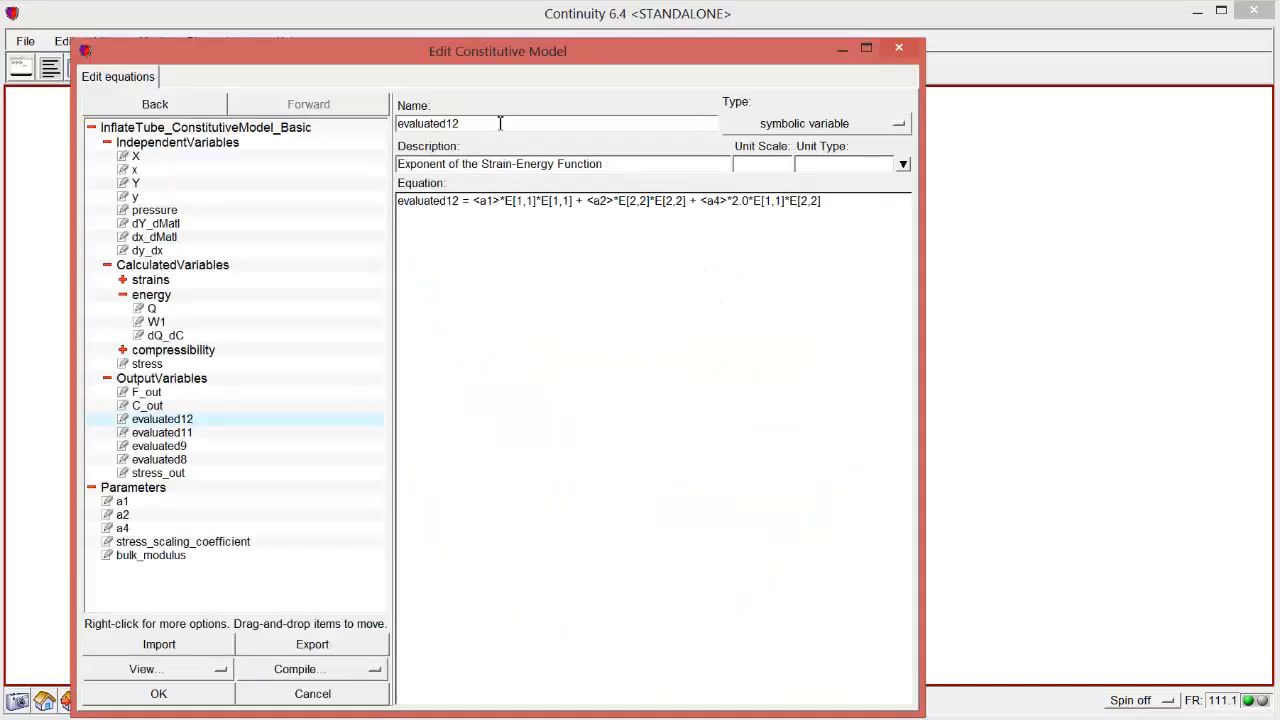
{"action": "left_click_drag", "start_coordinate": [500, 123], "coordinate": [348, 138]}
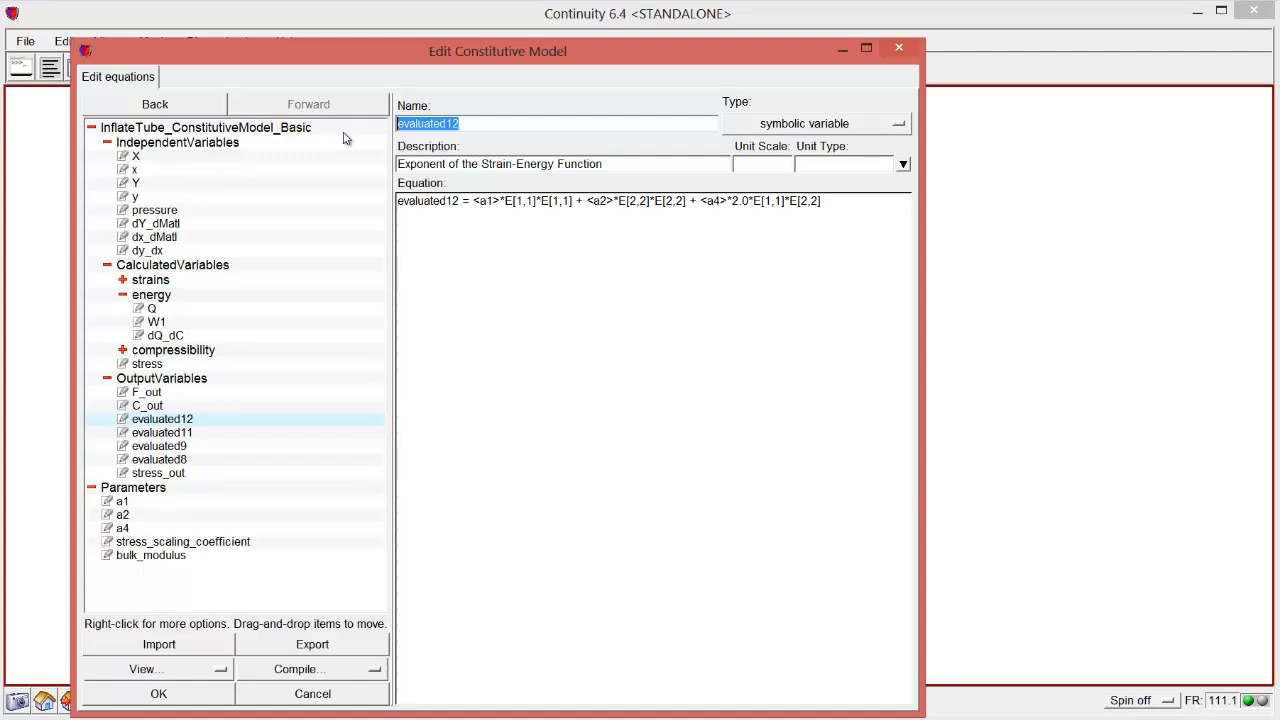
{"action": "type", "text": "J_out"}
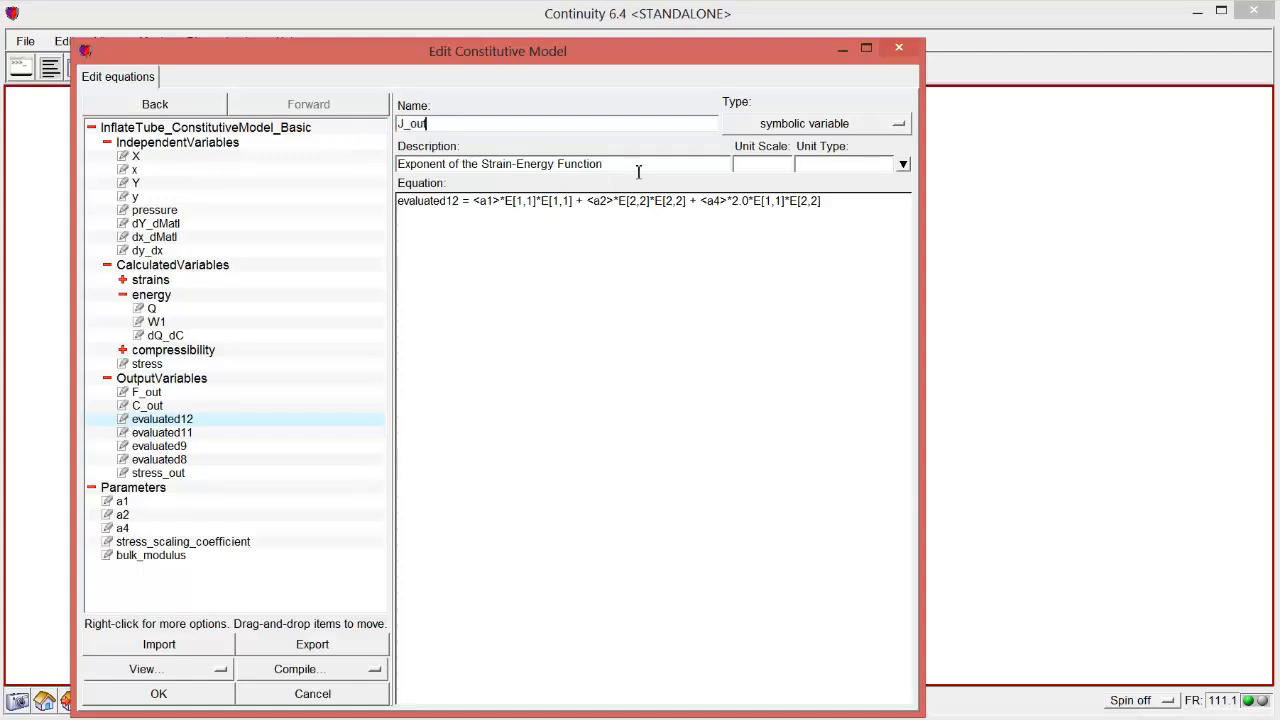
{"action": "left_click_drag", "start_coordinate": [618, 164], "coordinate": [375, 163]}
{"action": "type", "text": "Determinant of Deformation Gradient Tensor"}
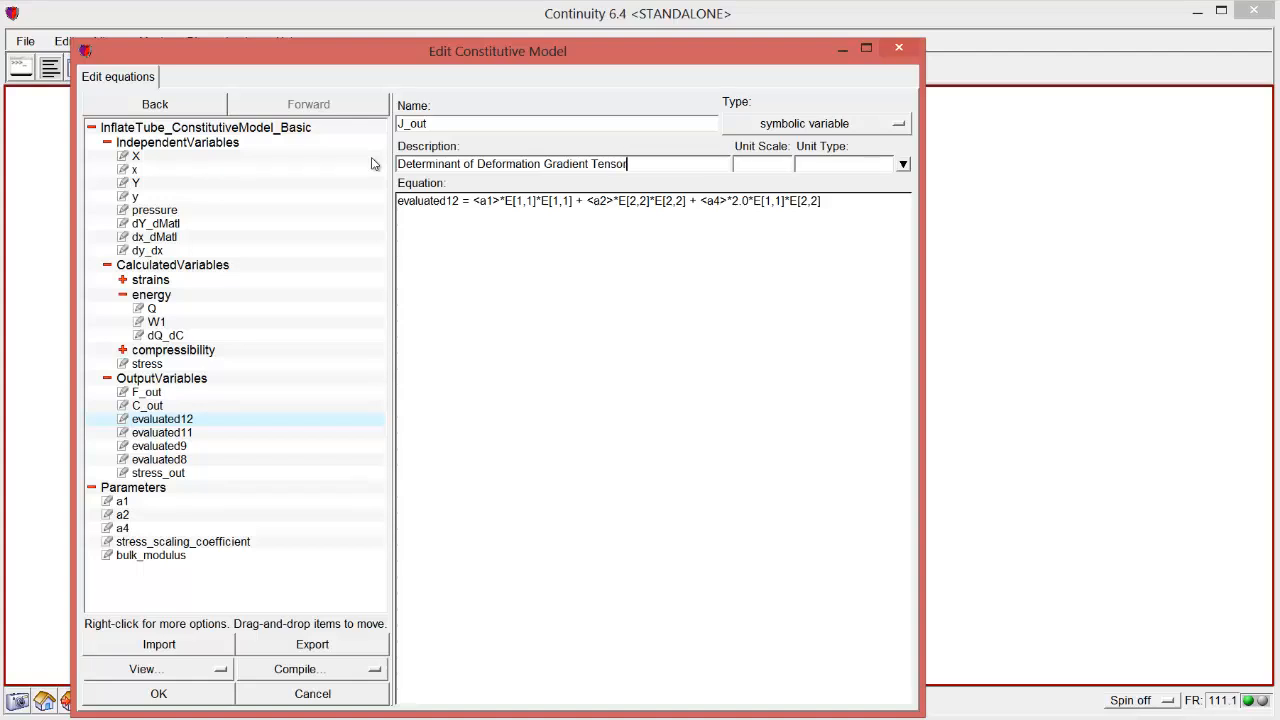
{"action": "left_click_drag", "start_coordinate": [840, 207], "coordinate": [384, 183]}
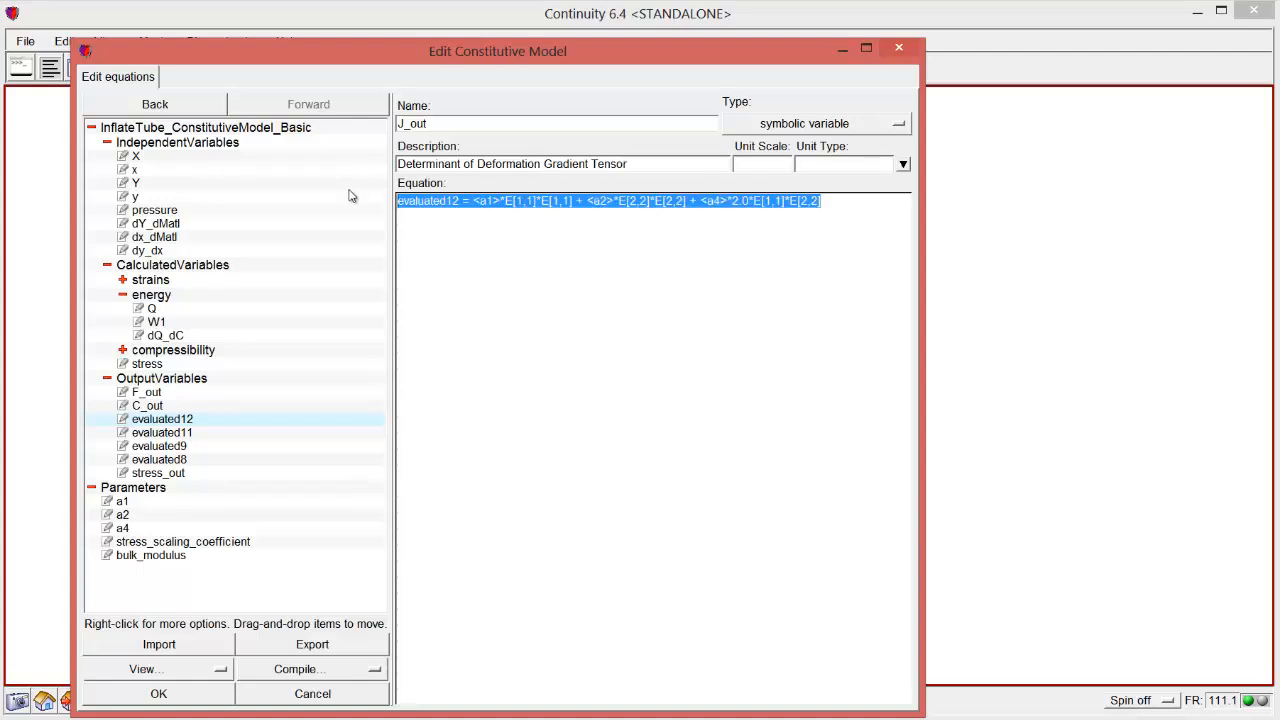
{"action": "type", "text": "J_out=J#*"}
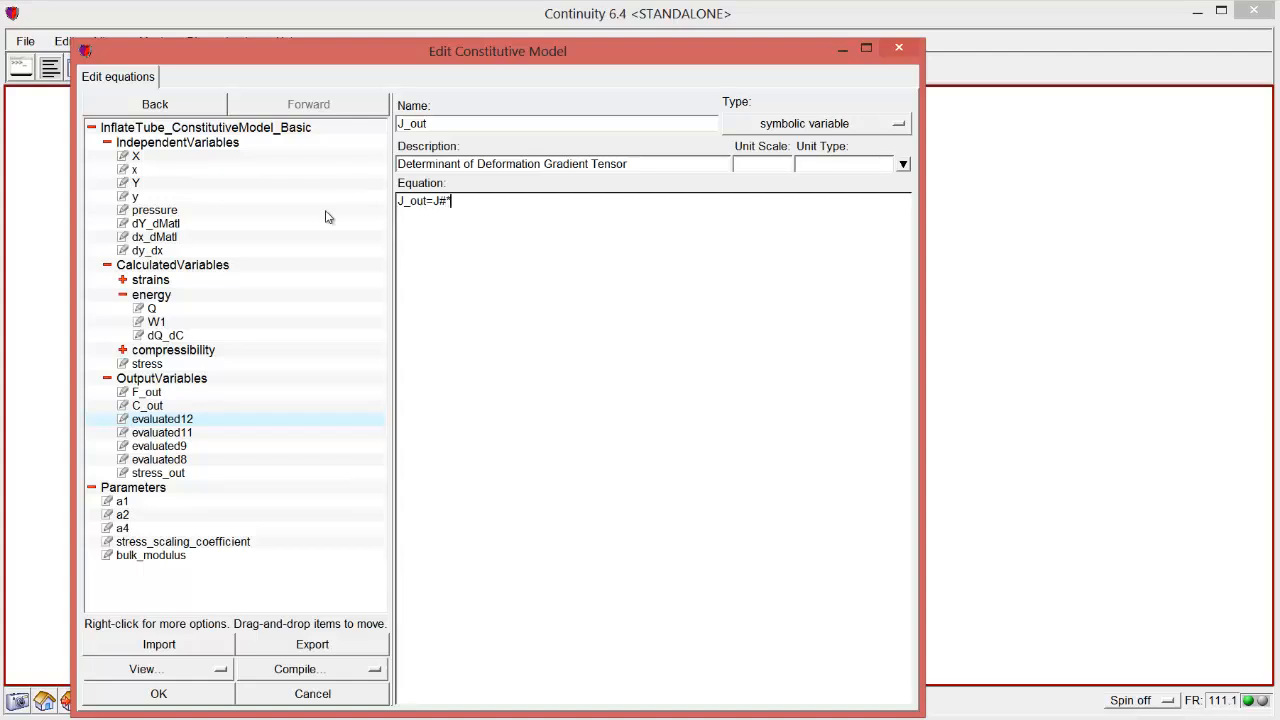
{"action": "double_click", "coordinate": [162, 432]}
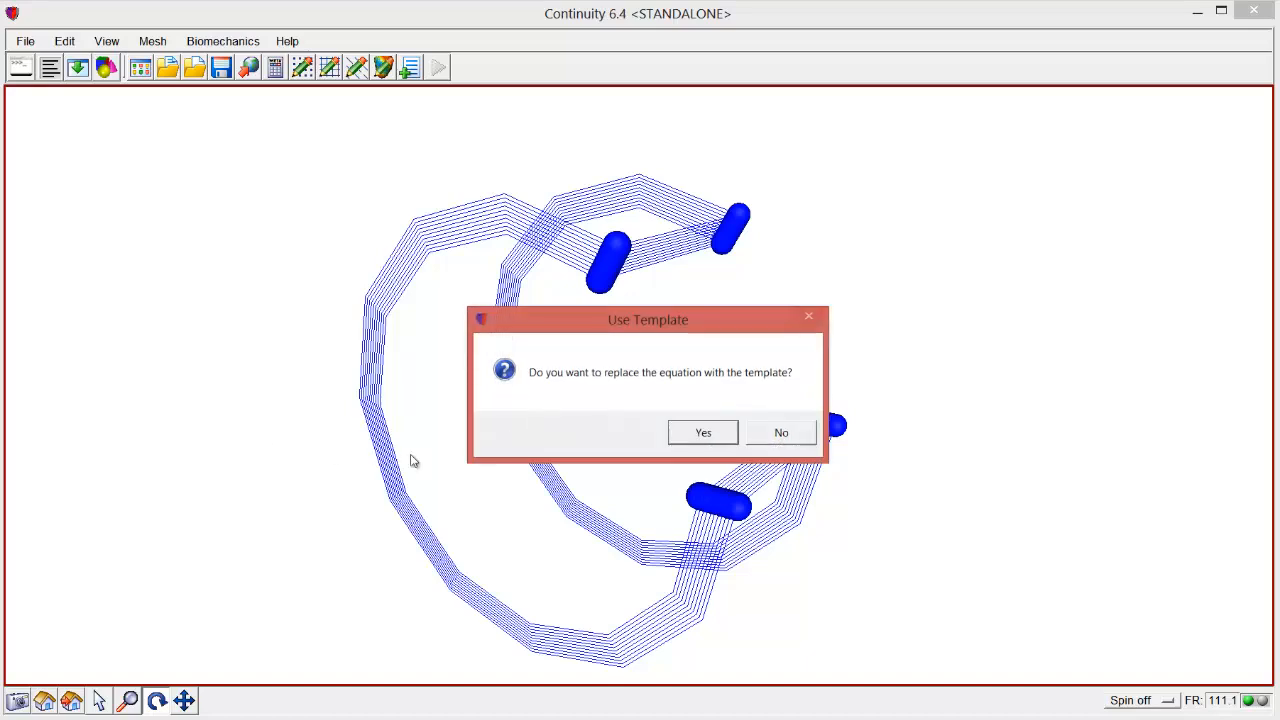
{"action": "left_click", "coordinate": [702, 431]}
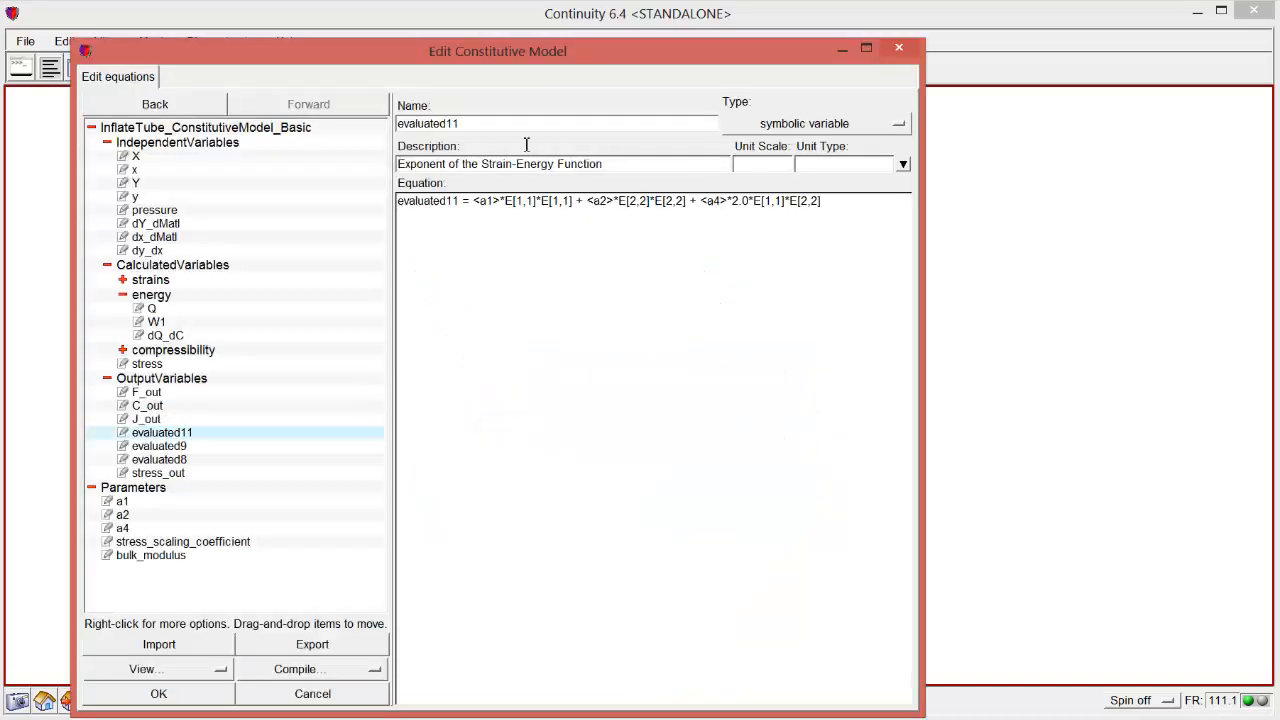
Define the fourth output variable as E_out, described as Lagrangian Green's Strain Tensor, with equation E_out=E#*, and accept replacing the equation with the template
{"action": "left_click_drag", "start_coordinate": [397, 120], "coordinate": [302, 122]}
{"action": "type", "text": "E_out"}
{"action": "left_click_drag", "start_coordinate": [604, 163], "coordinate": [385, 162]}
{"action": "type", "text": "Lagra"}
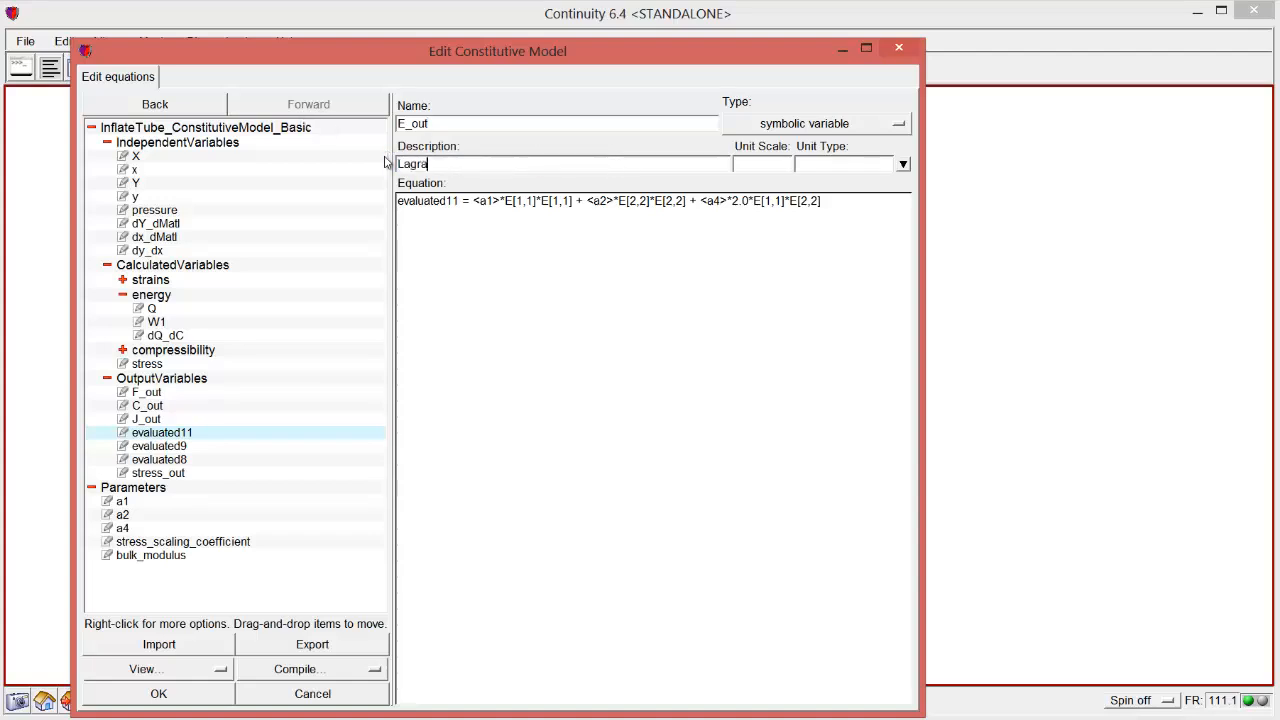
{"action": "type", "text": "ngian Green's Strain Tensor"}
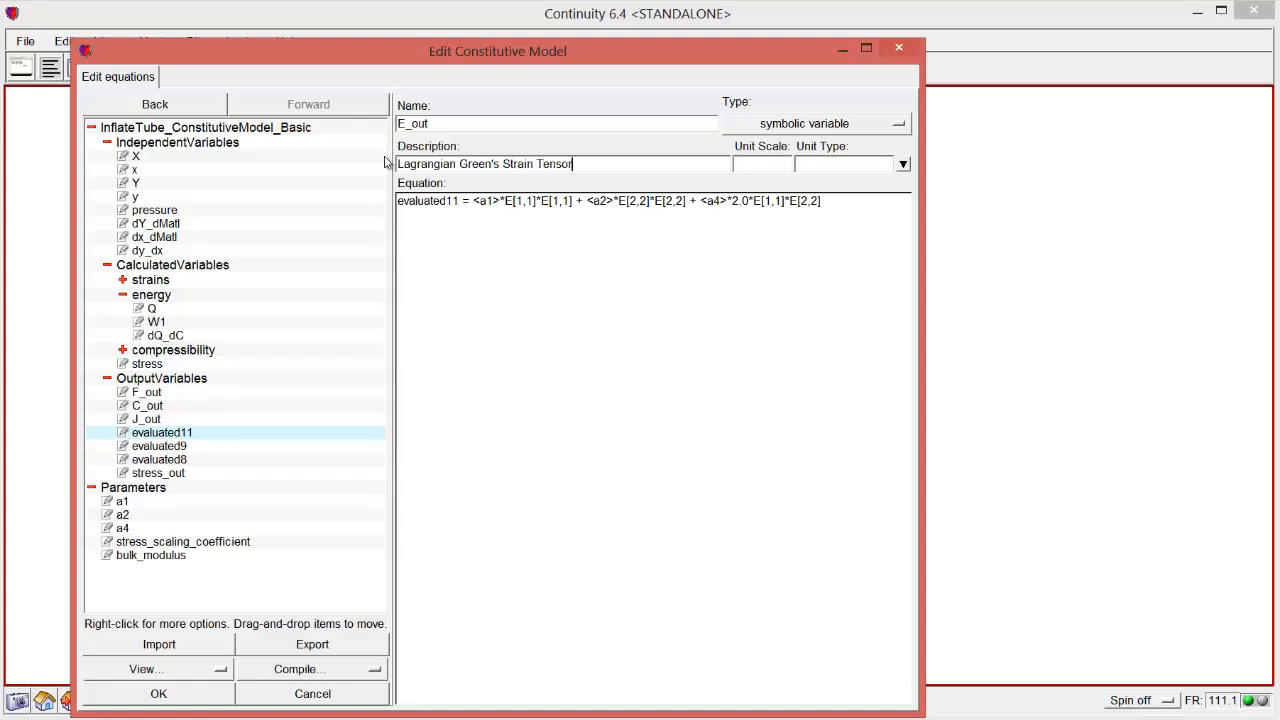
{"action": "left_click", "coordinate": [745, 222]}
{"action": "left_click", "coordinate": [395, 200], "text": "shift"}
{"action": "type", "text": "E_out=E#*"}
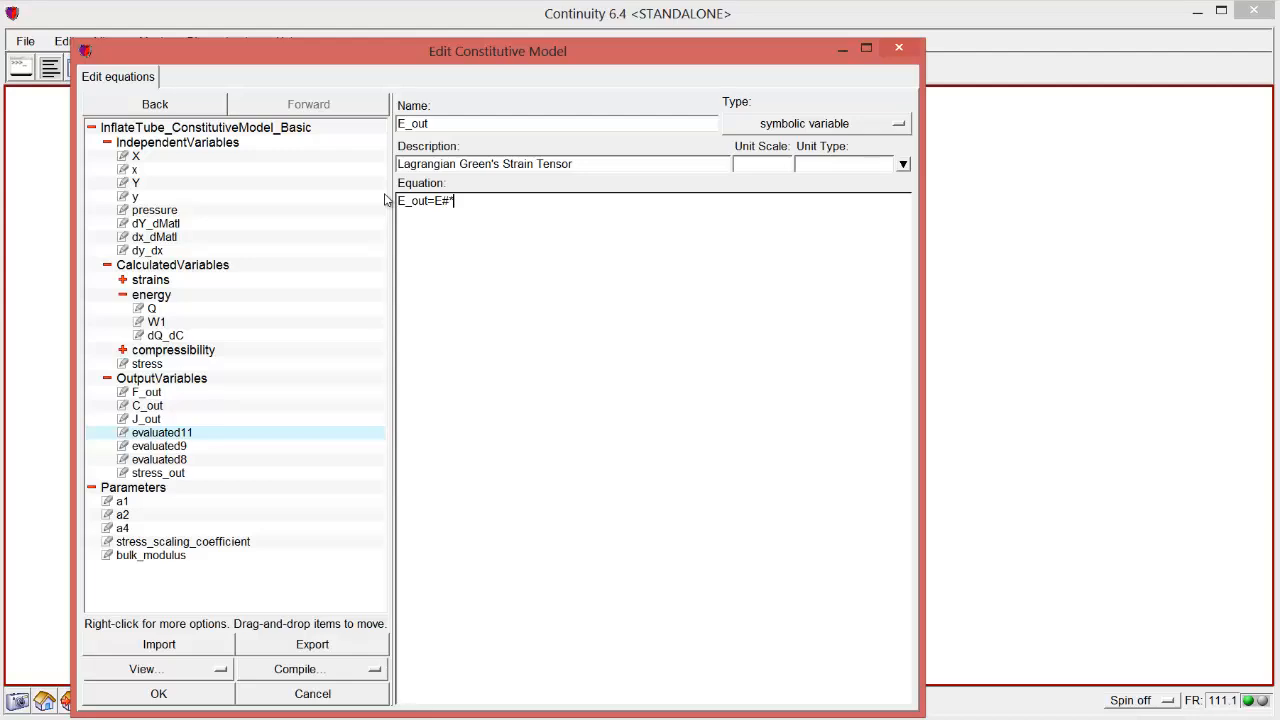
{"action": "left_click", "coordinate": [181, 447]}
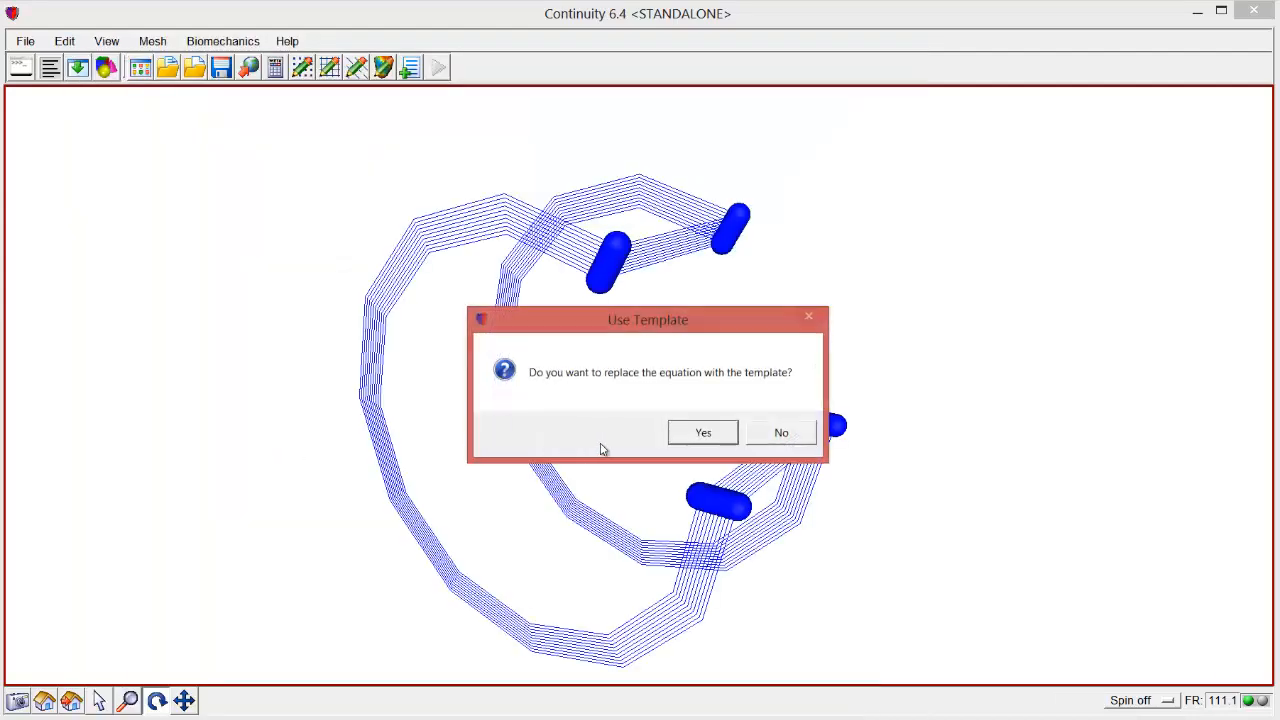
{"action": "left_click", "coordinate": [697, 432]}
Define the fifth output variable as T, described as Cauchy Stress Tensor, with equation T=(F*stress*F.T)/J#*, and accept replacing the equation with the template
{"action": "left_click_drag", "start_coordinate": [508, 129], "coordinate": [313, 113]}
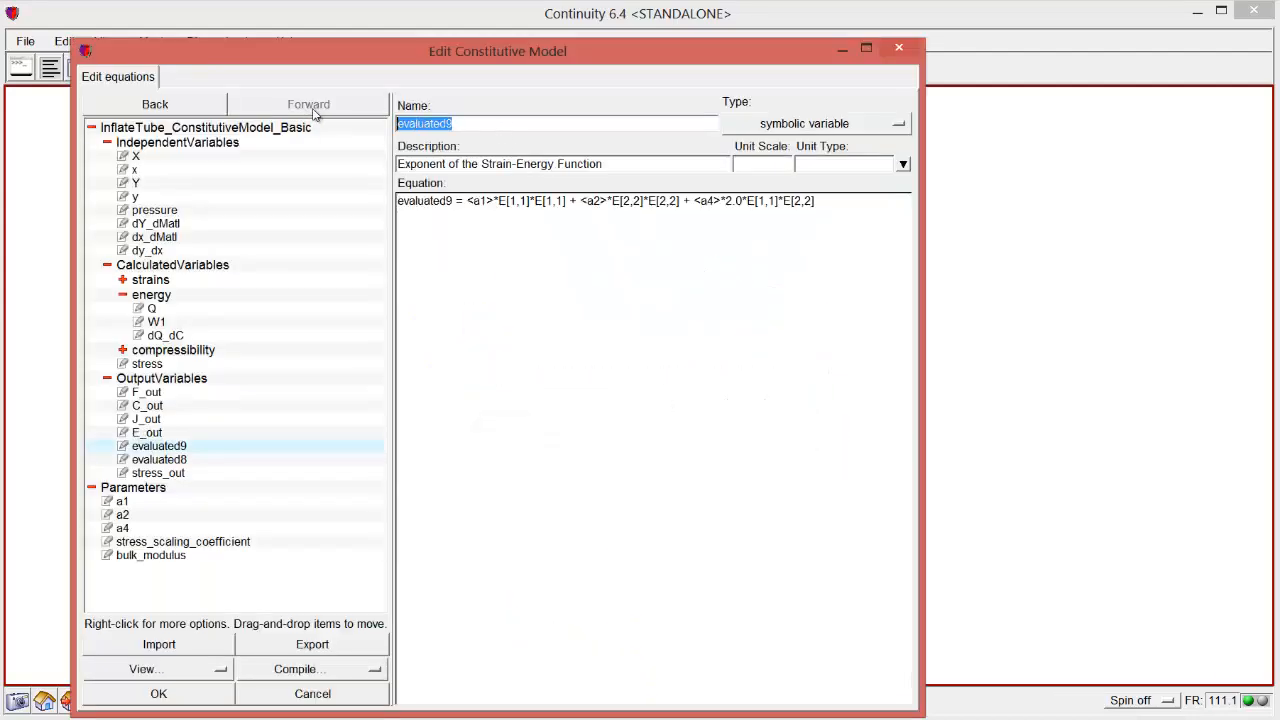
{"action": "type", "text": "T"}
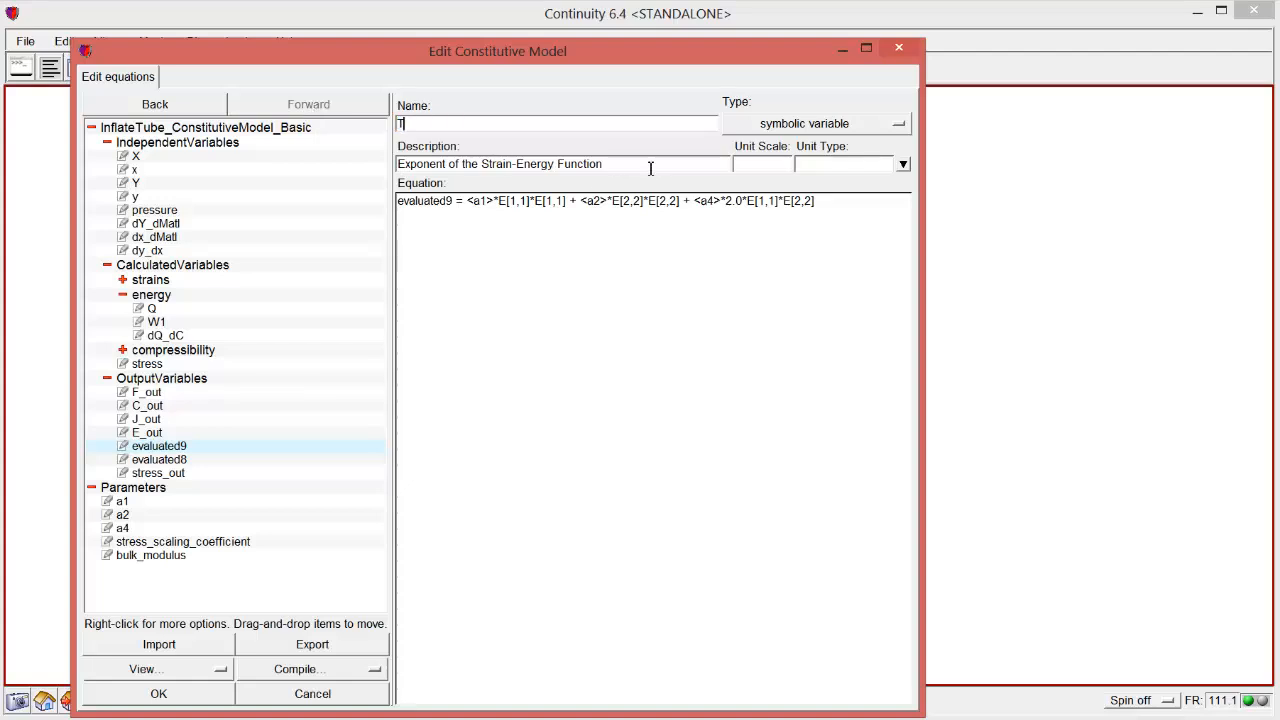
{"action": "left_click_drag", "start_coordinate": [630, 165], "coordinate": [140, 143]}
{"action": "type", "text": "Cauchy"}
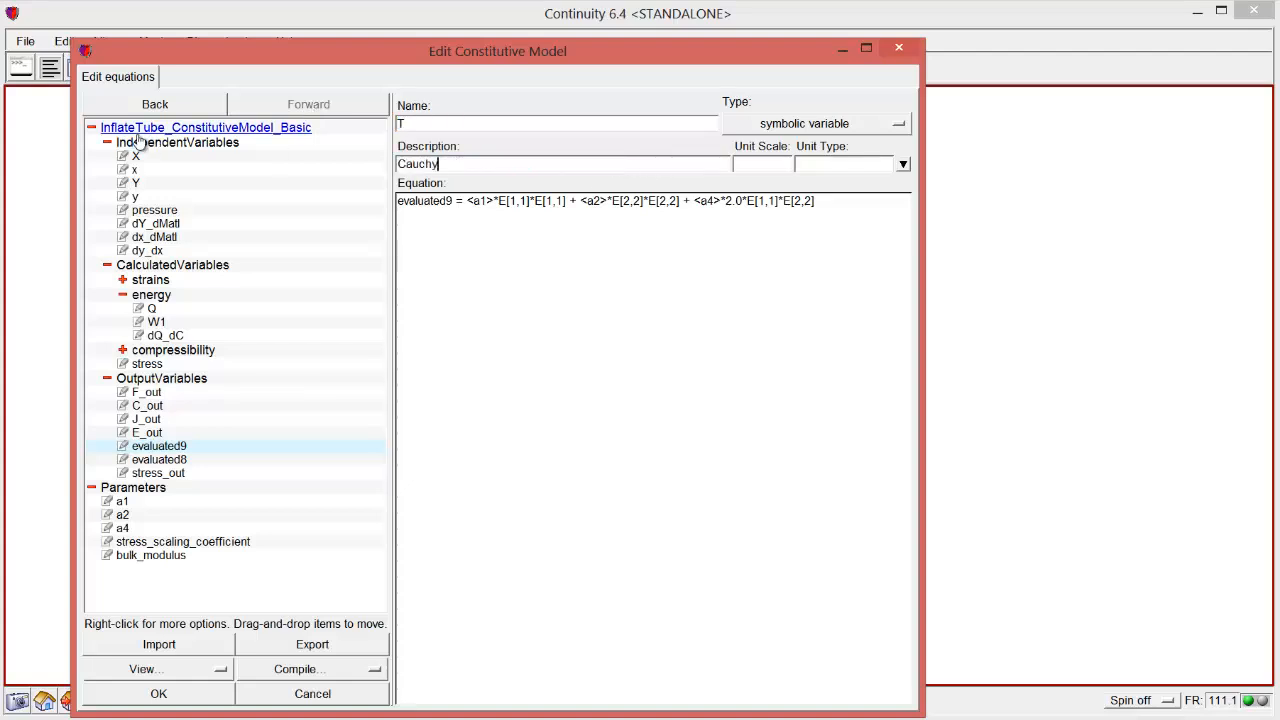
{"action": "type", "text": " Stress Tensor"}
{"action": "left_click_drag", "start_coordinate": [854, 227], "coordinate": [336, 189]}
{"action": "type", "text": "T=(F*stress*F.T)/J#*"}
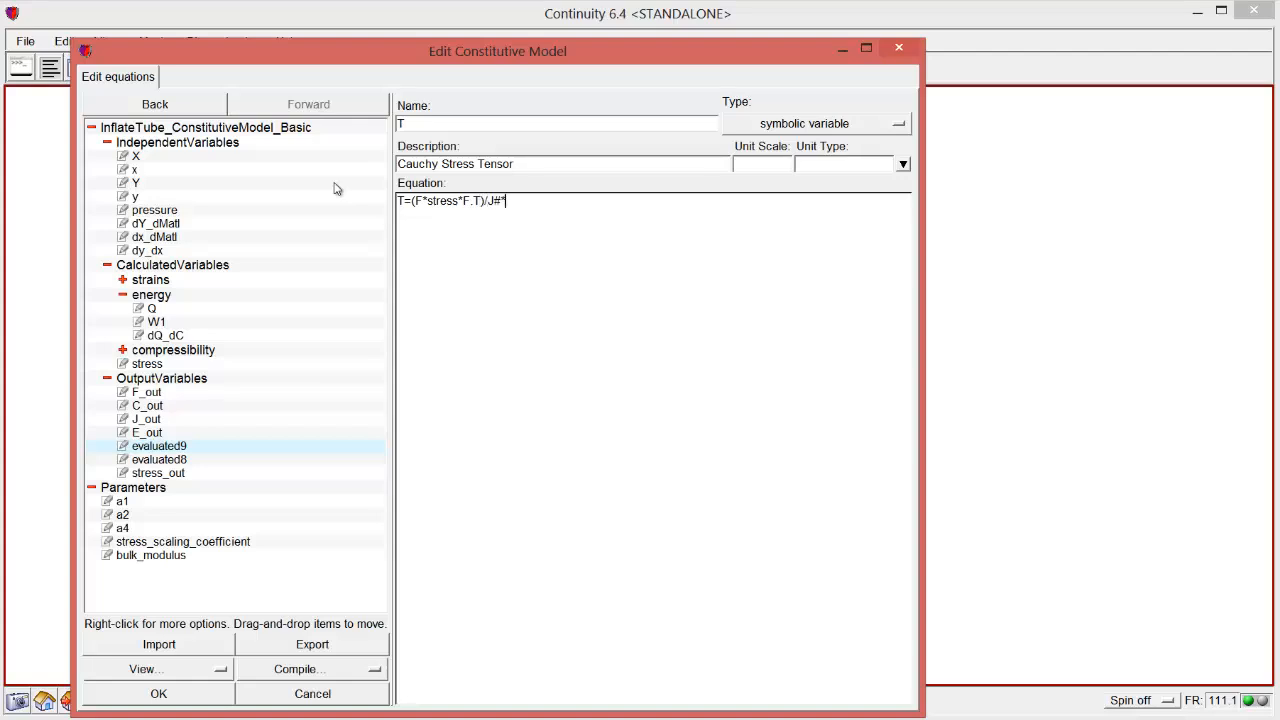
{"action": "left_click", "coordinate": [176, 462]}
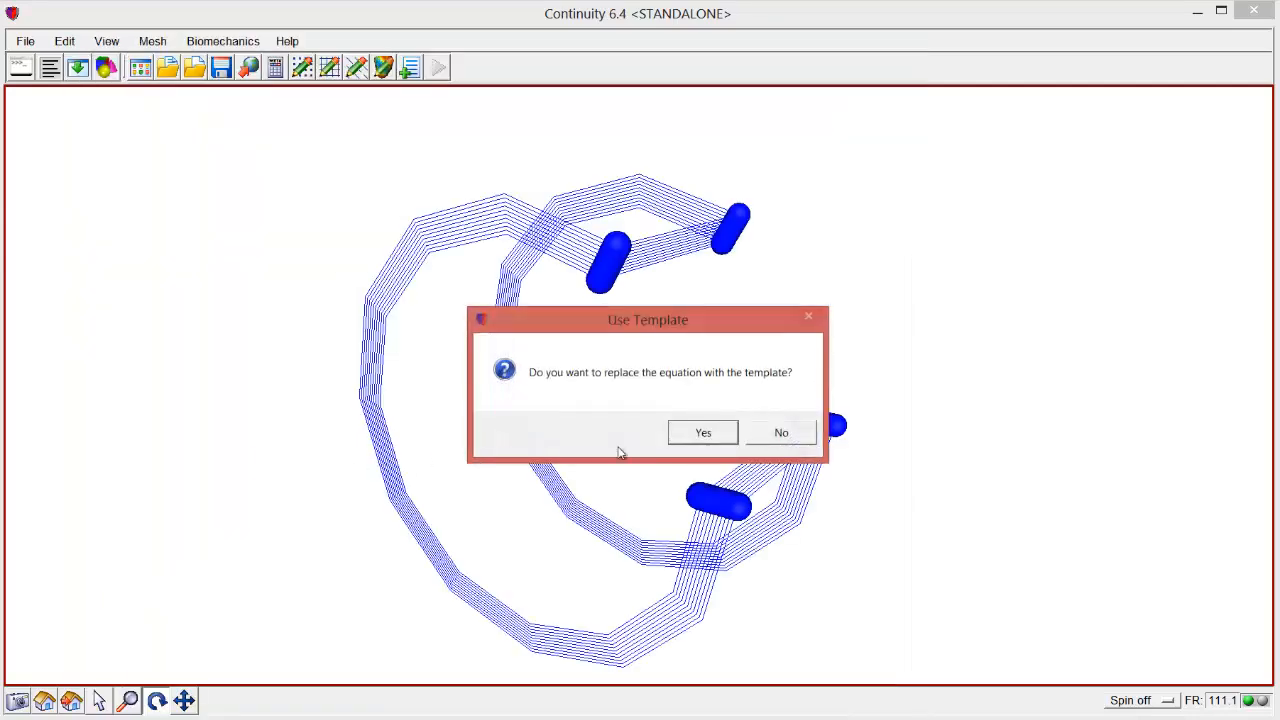
{"action": "left_click", "coordinate": [701, 433]}
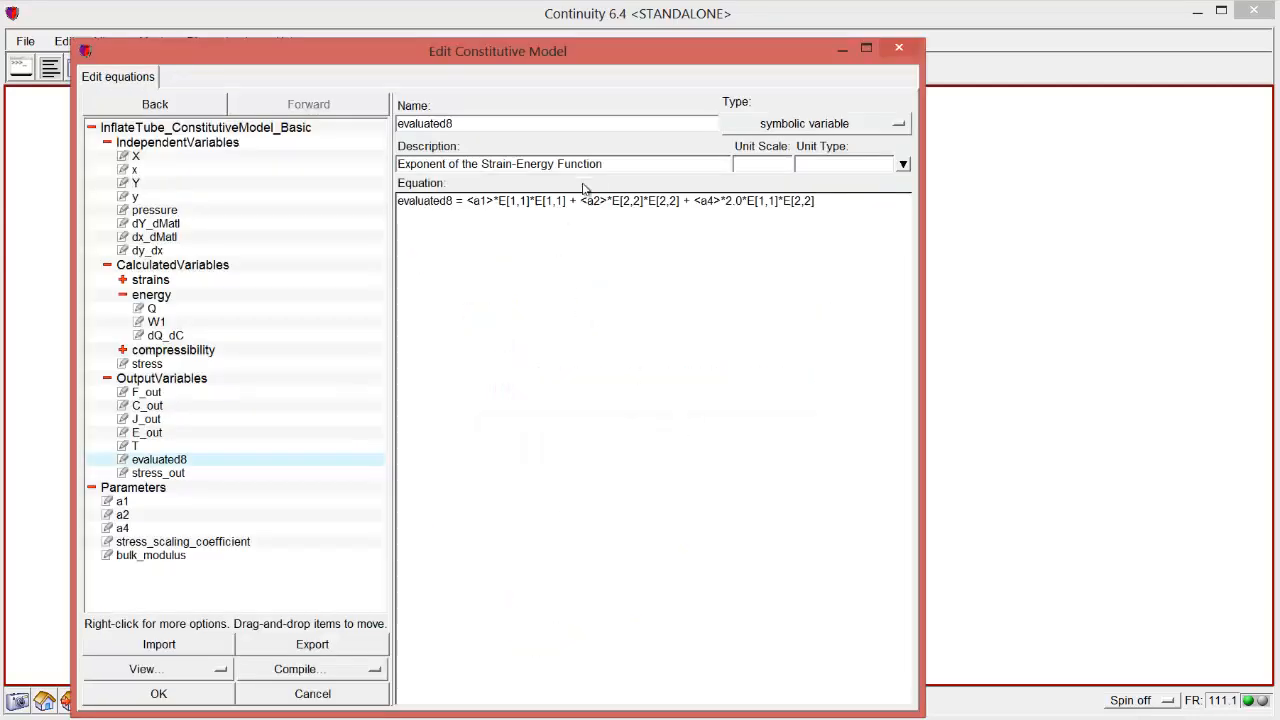
Define the sixth output variable as N, described as Normal Stress Tensor, with equation N=stress*F.T#*, and accept replacing the equation with the template
{"action": "double_click", "coordinate": [428, 123]}
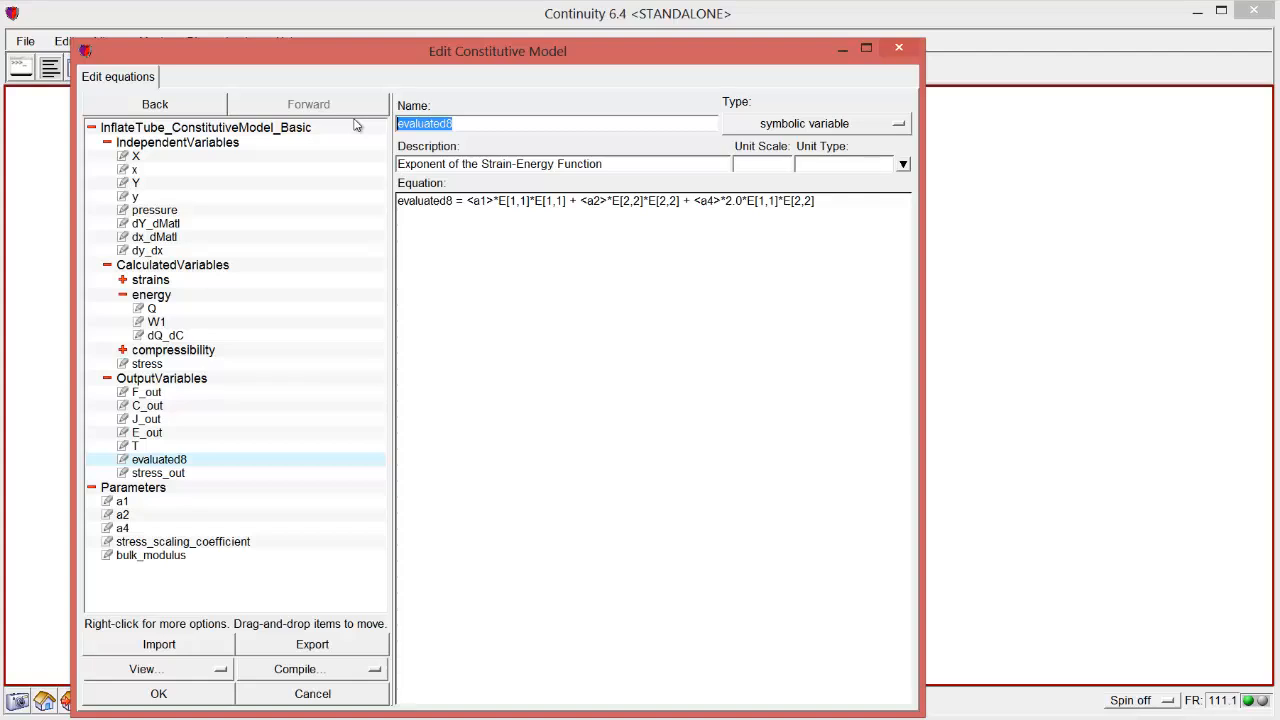
{"action": "type", "text": "N"}
{"action": "left_click_drag", "start_coordinate": [605, 164], "coordinate": [390, 164]}
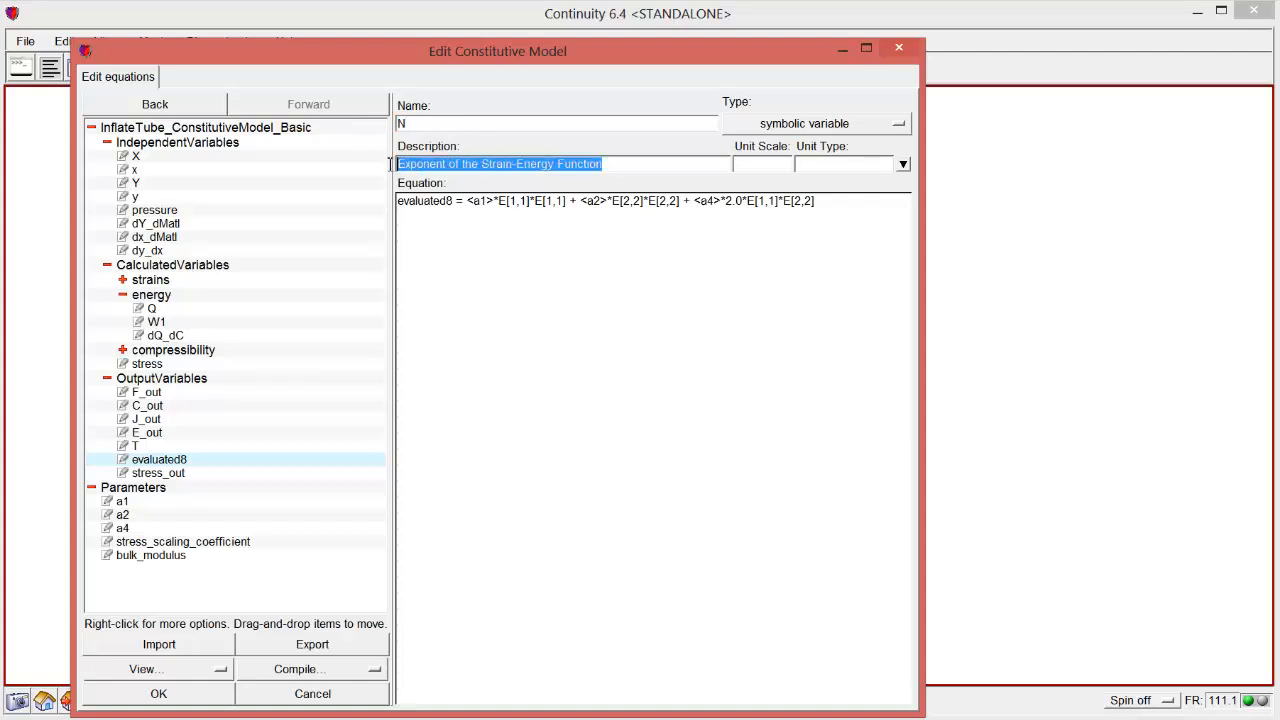
{"action": "type", "text": "Norma"}
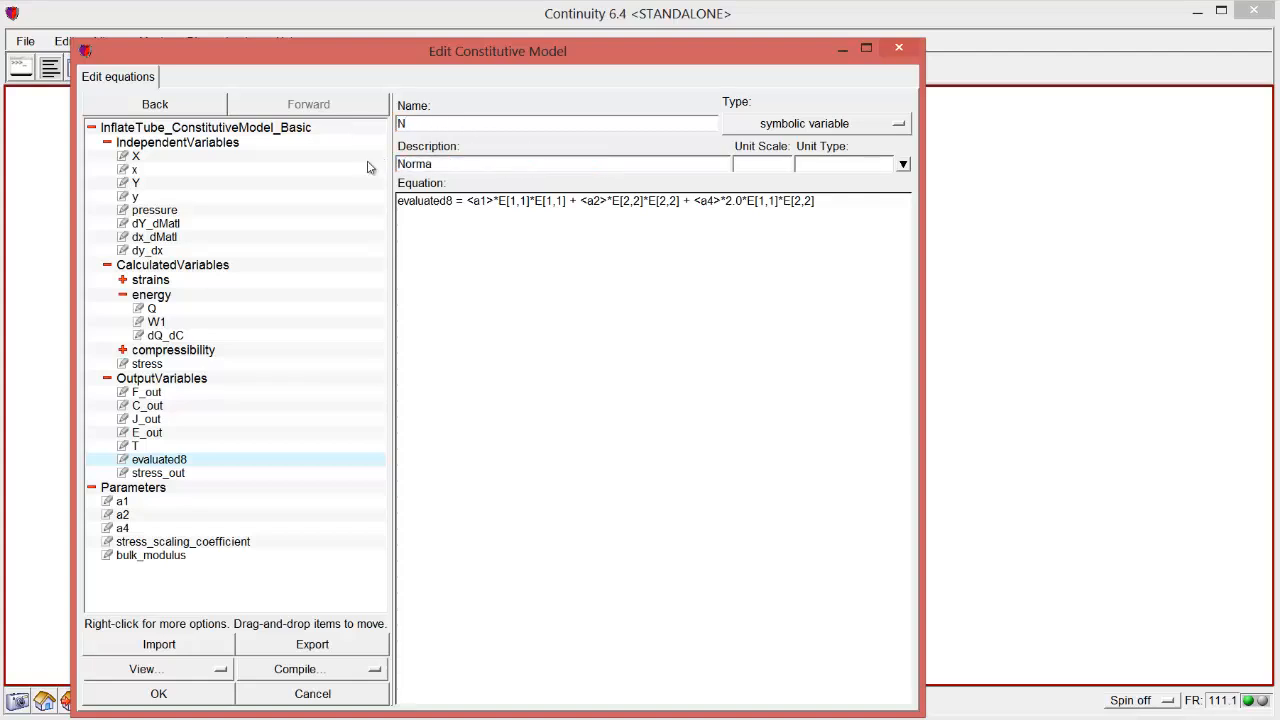
{"action": "type", "text": "l Stress Tensor"}
{"action": "left_click_drag", "start_coordinate": [829, 209], "coordinate": [366, 193]}
{"action": "type", "text": "N="}
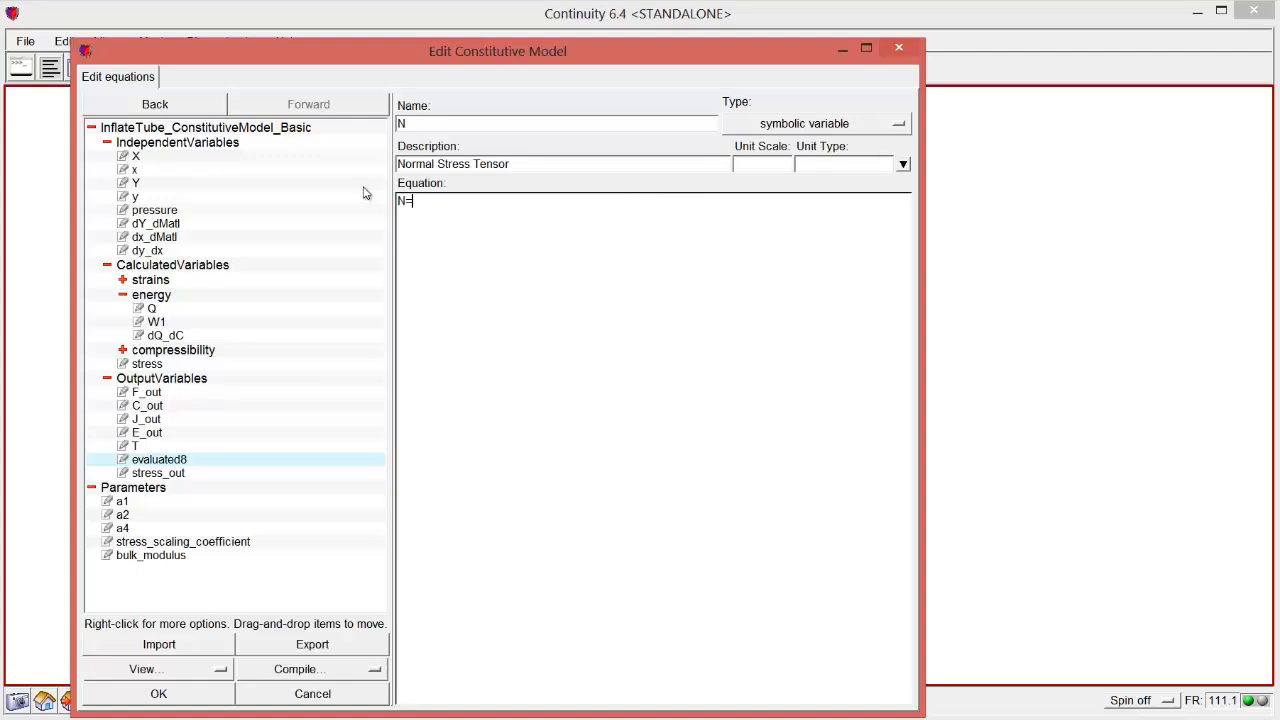
{"action": "type", "text": "stress*F.T#*"}
{"action": "left_click", "coordinate": [117, 507]}
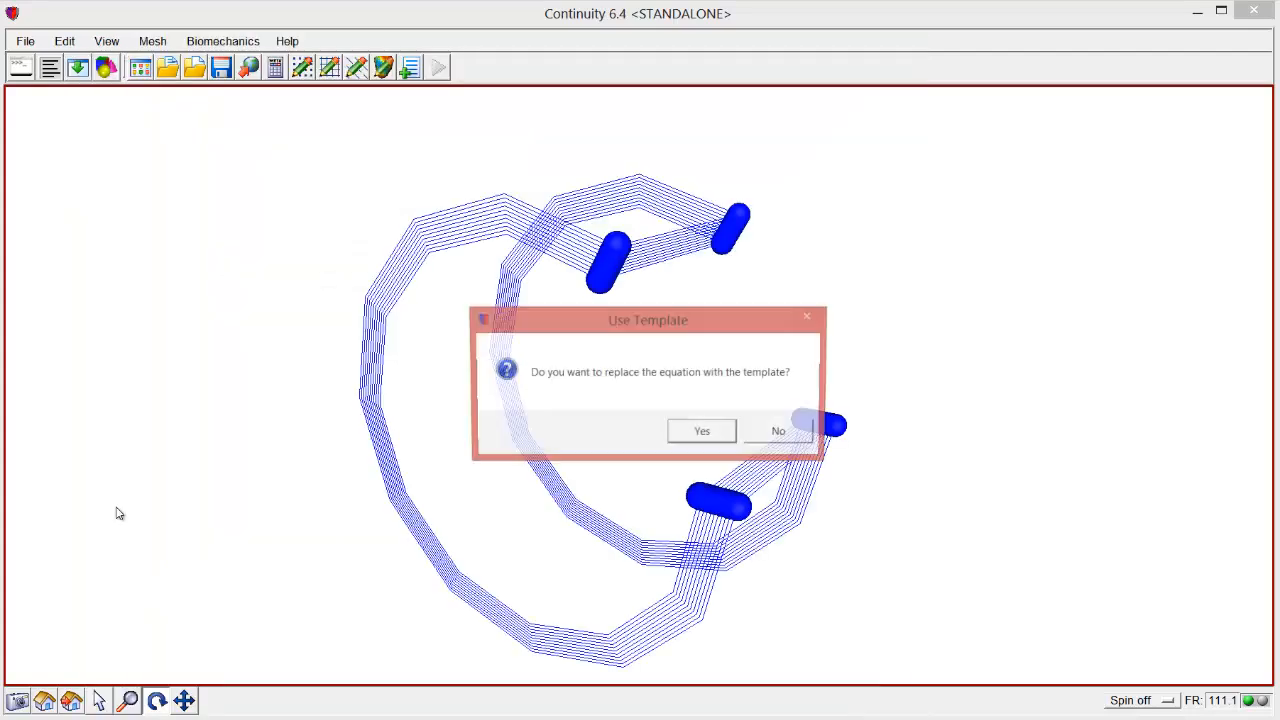
{"action": "left_click", "coordinate": [703, 433]}
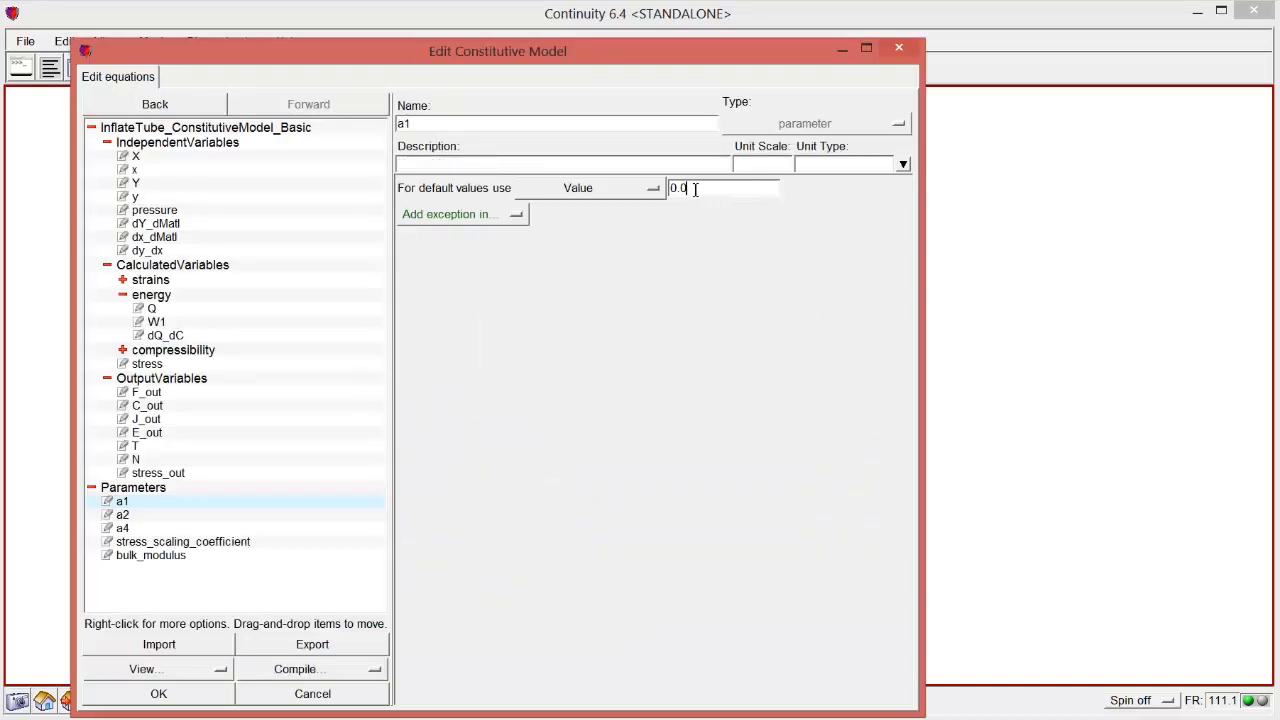
Set the default values of the parameters a1 to .323, a2 to .235 and a4 to .197
{"action": "left_click_drag", "start_coordinate": [696, 189], "coordinate": [647, 187]}
{"action": "type", "text": ".323"}
{"action": "left_click", "coordinate": [122, 515]}
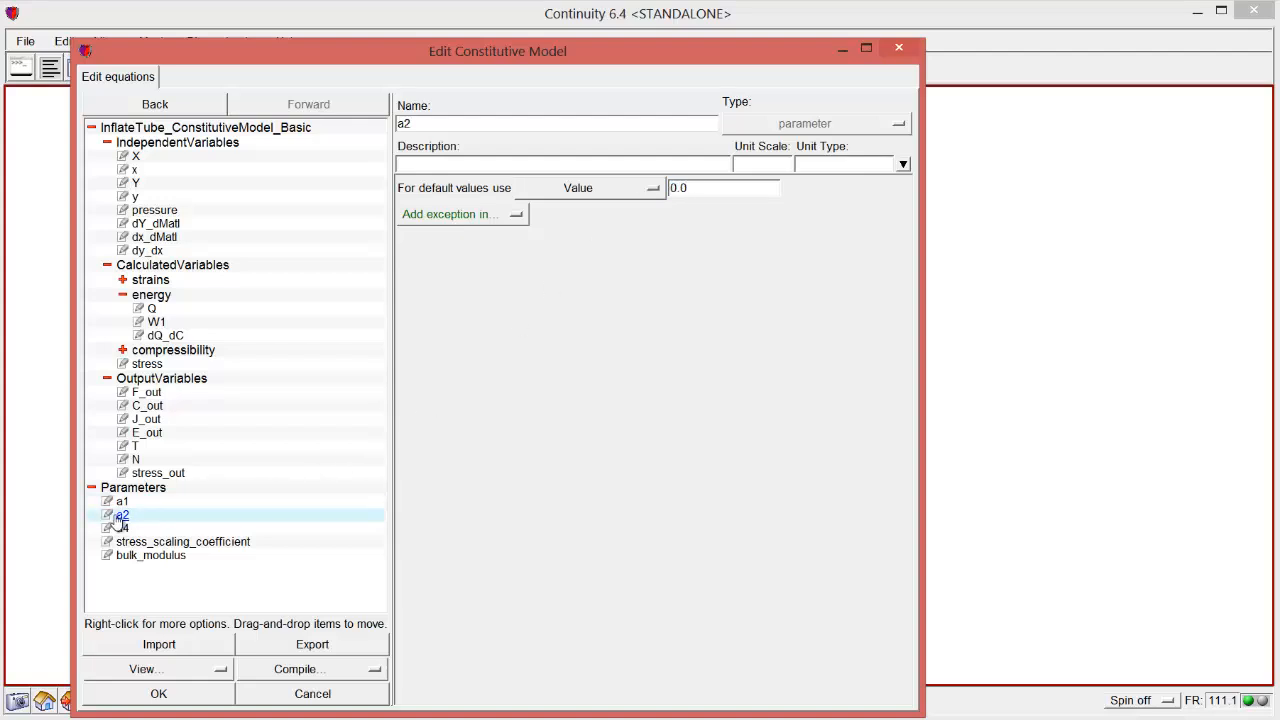
{"action": "left_click_drag", "start_coordinate": [694, 188], "coordinate": [626, 187]}
{"action": "type", "text": ".235"}
{"action": "left_click", "coordinate": [123, 528]}
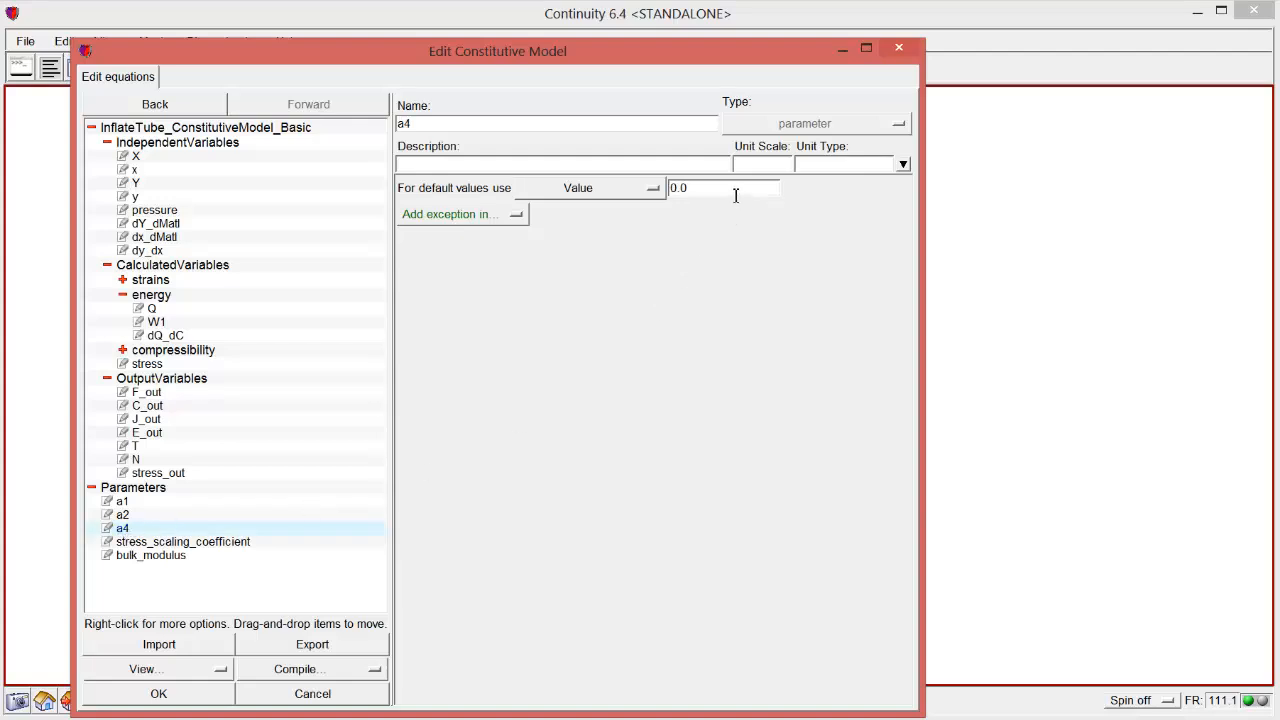
{"action": "left_click_drag", "start_coordinate": [734, 190], "coordinate": [605, 192]}
{"action": "type", "text": ".197"}
Set the default value of the stress_scaling_coefficient parameter to 8
{"action": "left_click", "coordinate": [247, 542]}
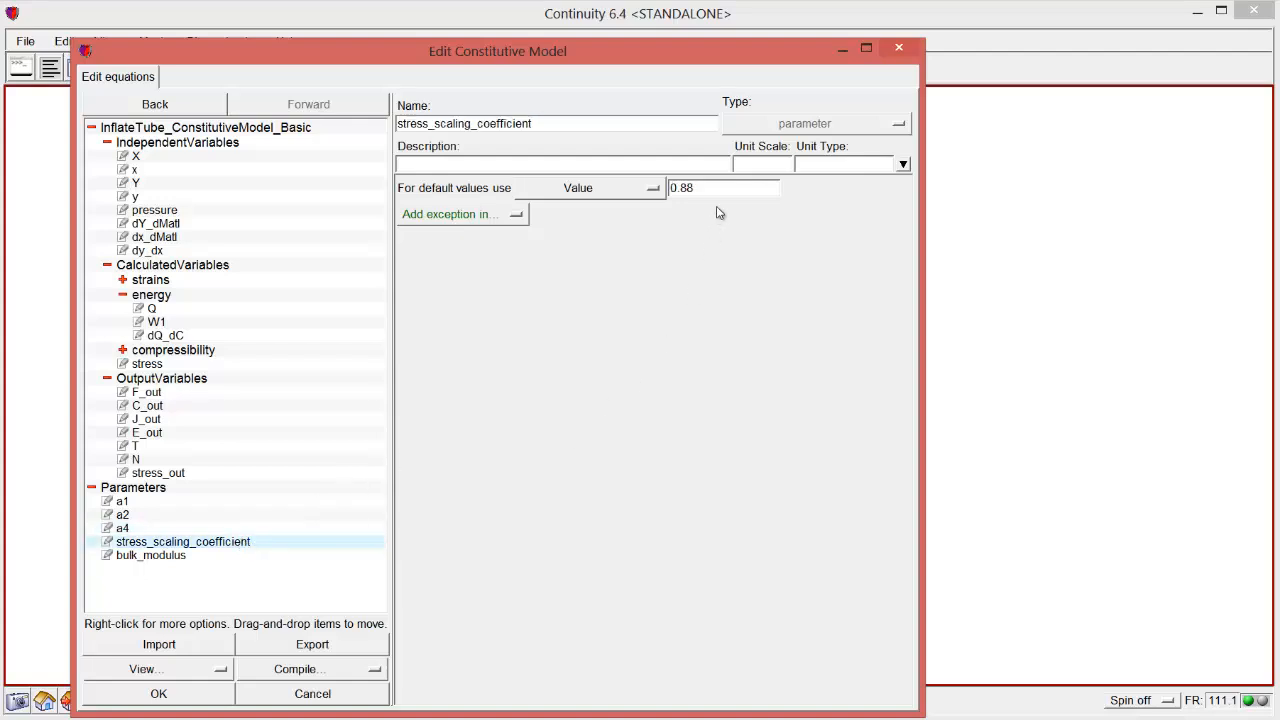
{"action": "left_click_drag", "start_coordinate": [723, 190], "coordinate": [632, 191]}
{"action": "type", "text": "8"}
Compile the constitutive model and accept the edited model
{"action": "left_click", "coordinate": [155, 556]}
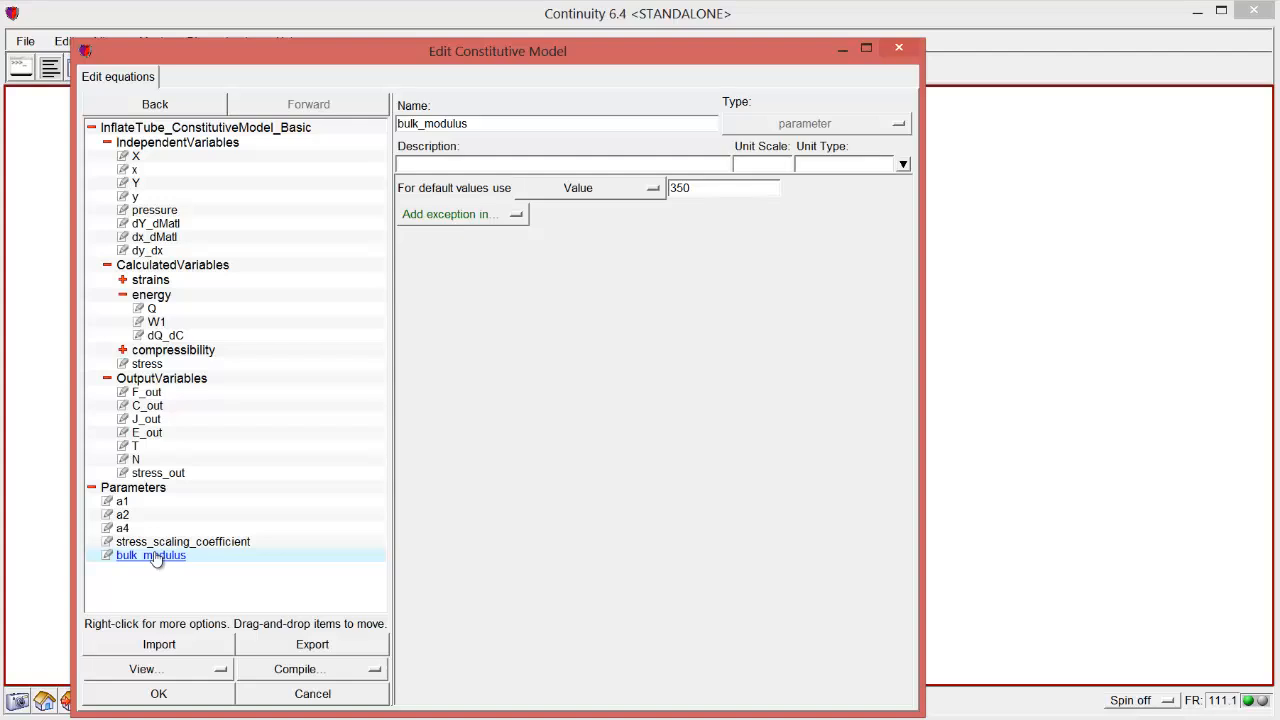
{"action": "left_click", "coordinate": [364, 670]}
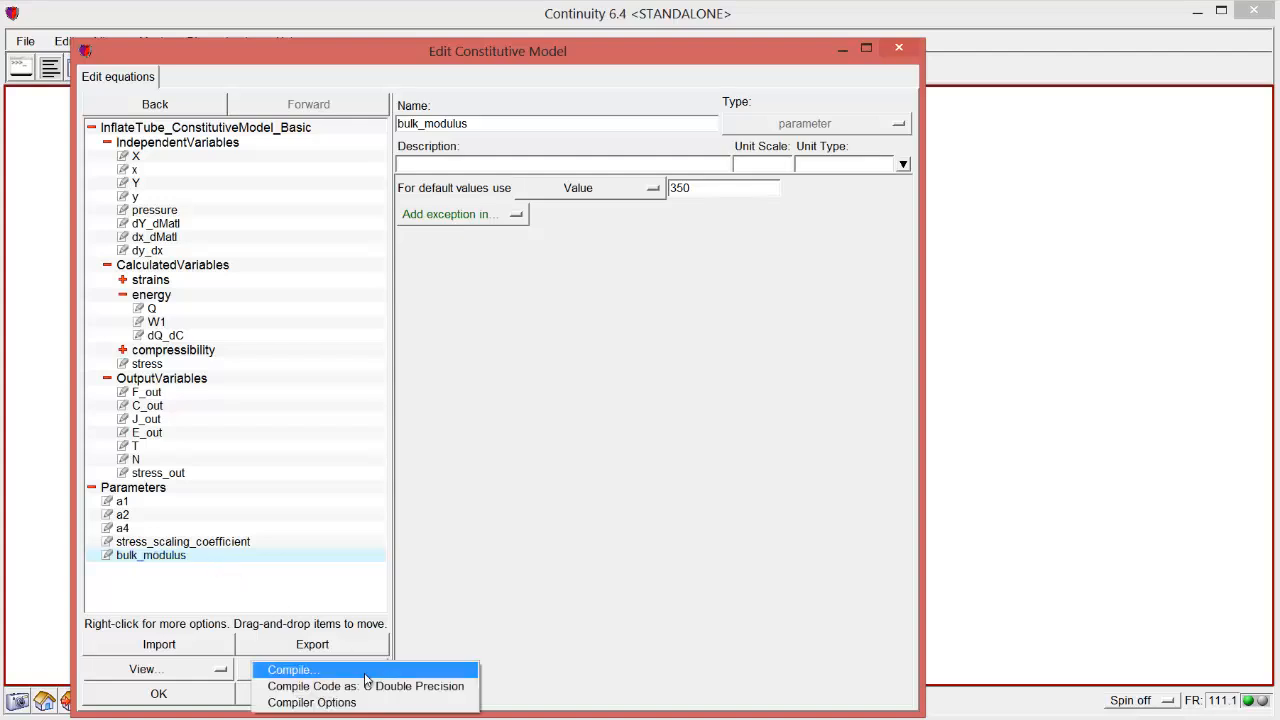
{"action": "left_click", "coordinate": [367, 686]}
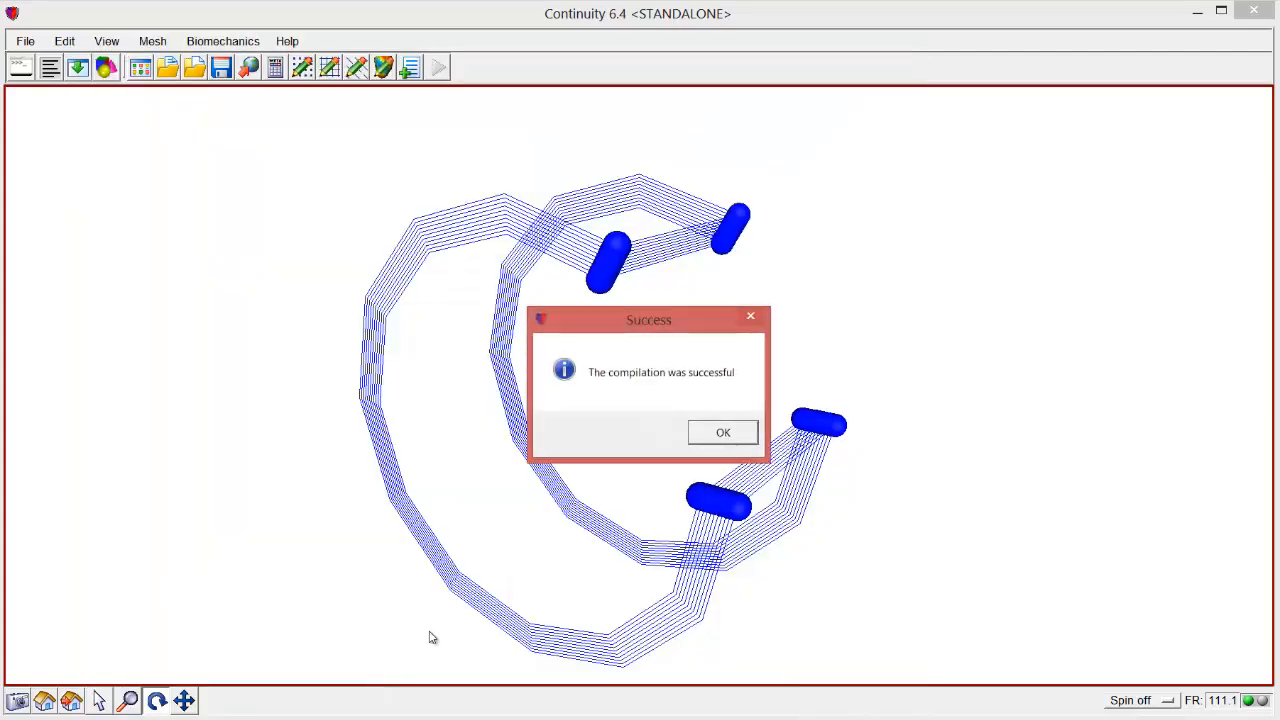
{"action": "left_click", "coordinate": [702, 428]}
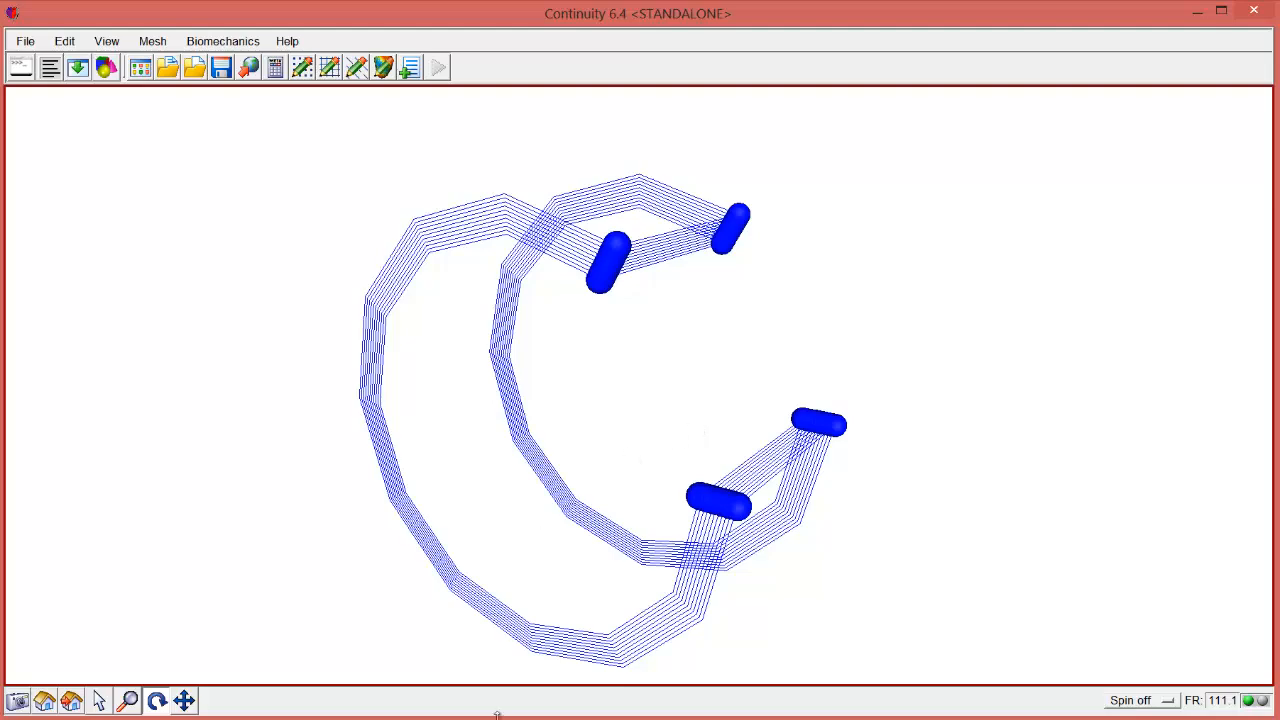
{"action": "mouse_move", "coordinate": [498, 715]}
{"action": "left_click", "coordinate": [507, 655]}
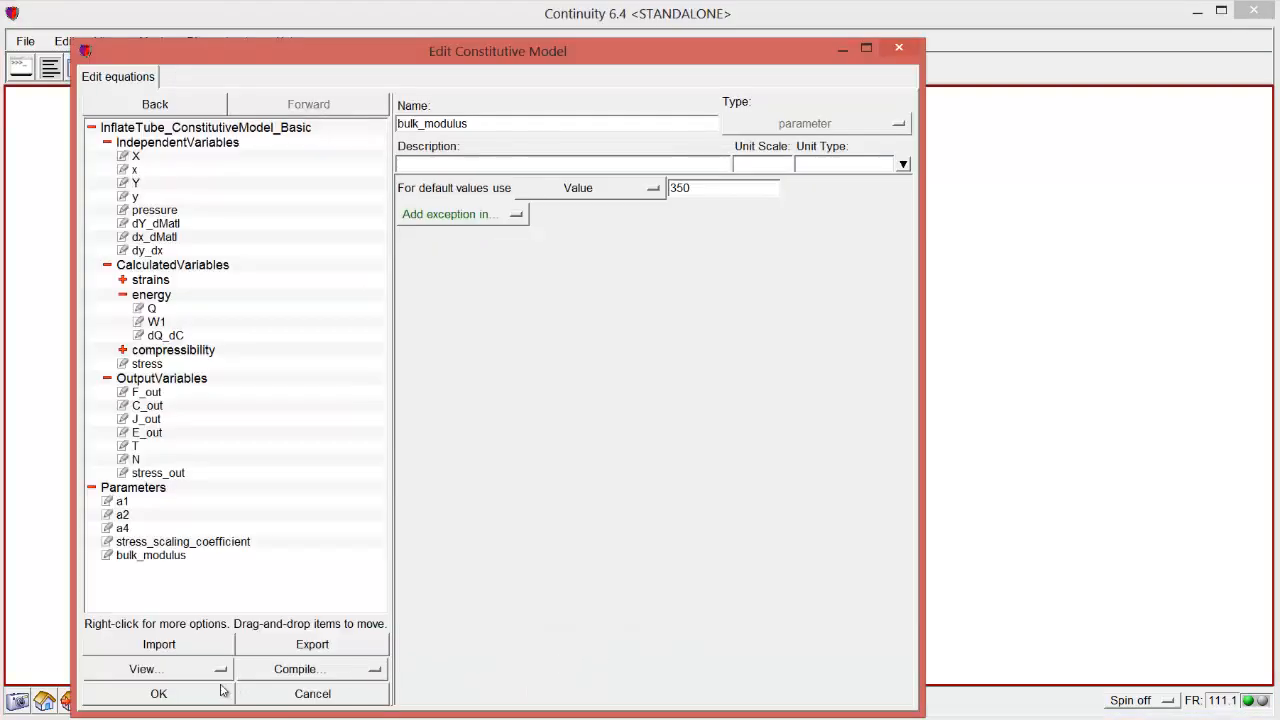
{"action": "left_click", "coordinate": [158, 693]}
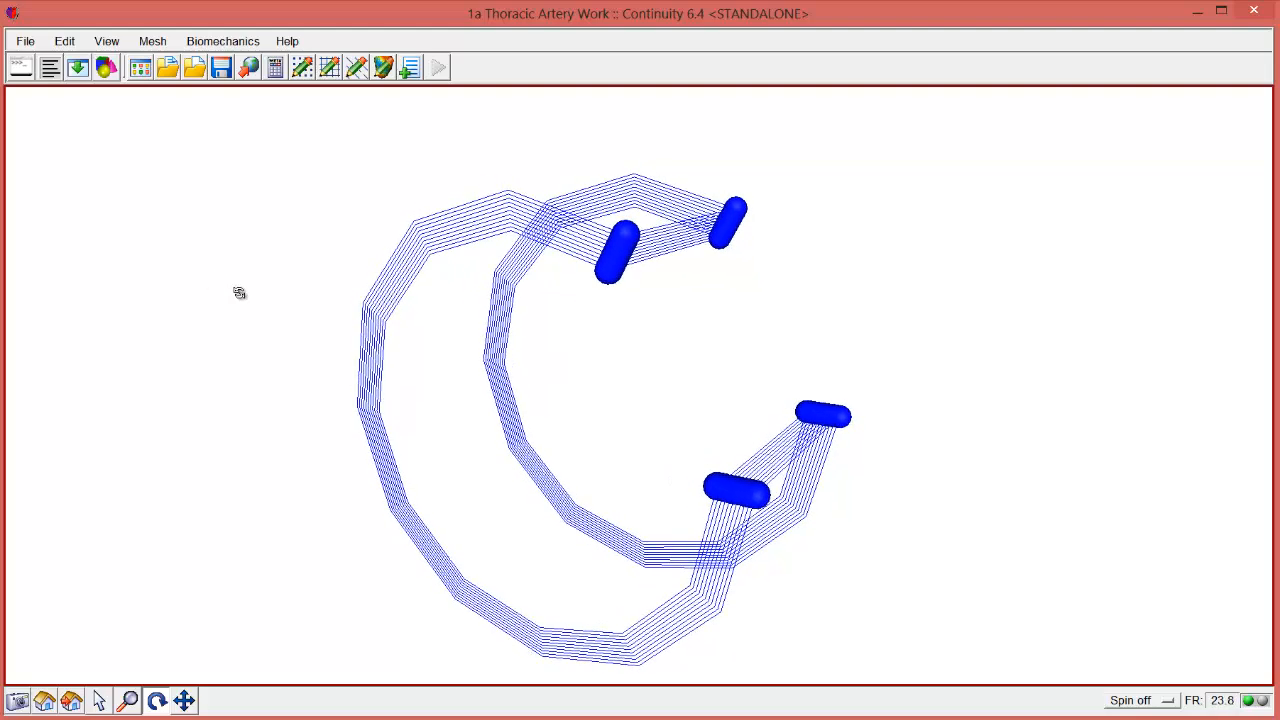
Update the biomechanics initial conditions with the undeformed nodes
{"action": "left_click", "coordinate": [228, 44]}
{"action": "mouse_move", "coordinate": [250, 128]}
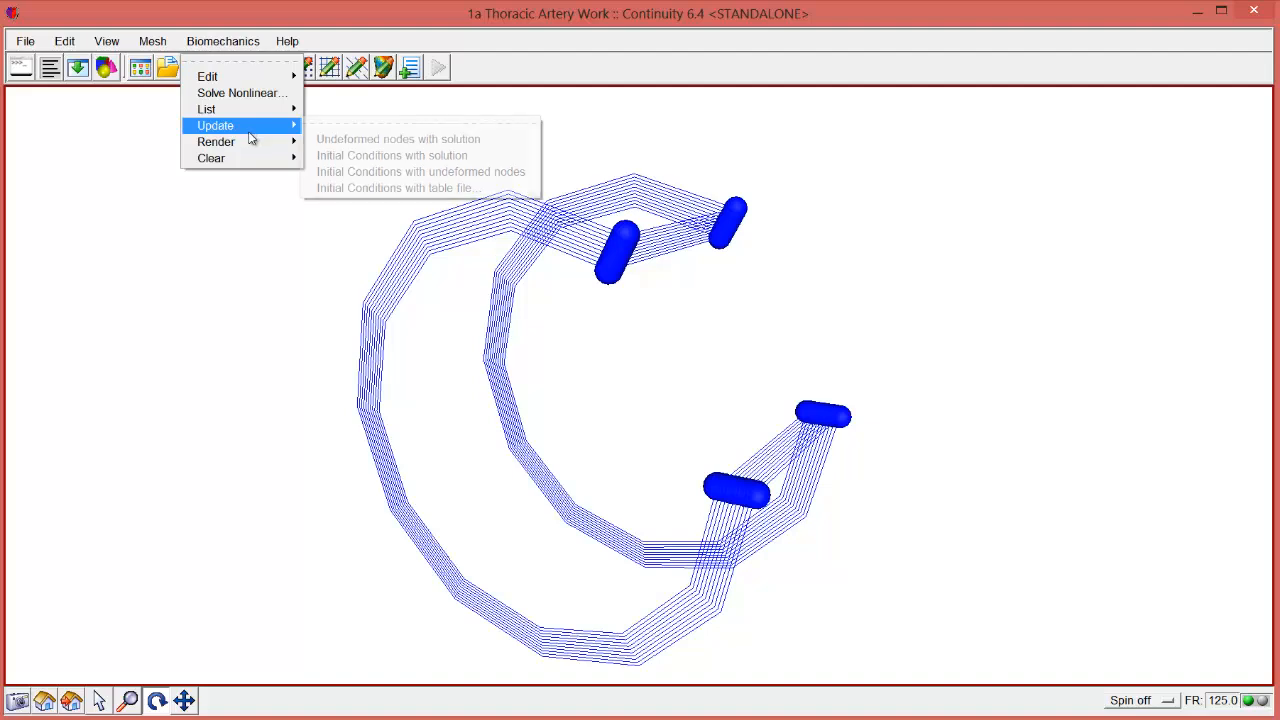
{"action": "left_click", "coordinate": [390, 172]}
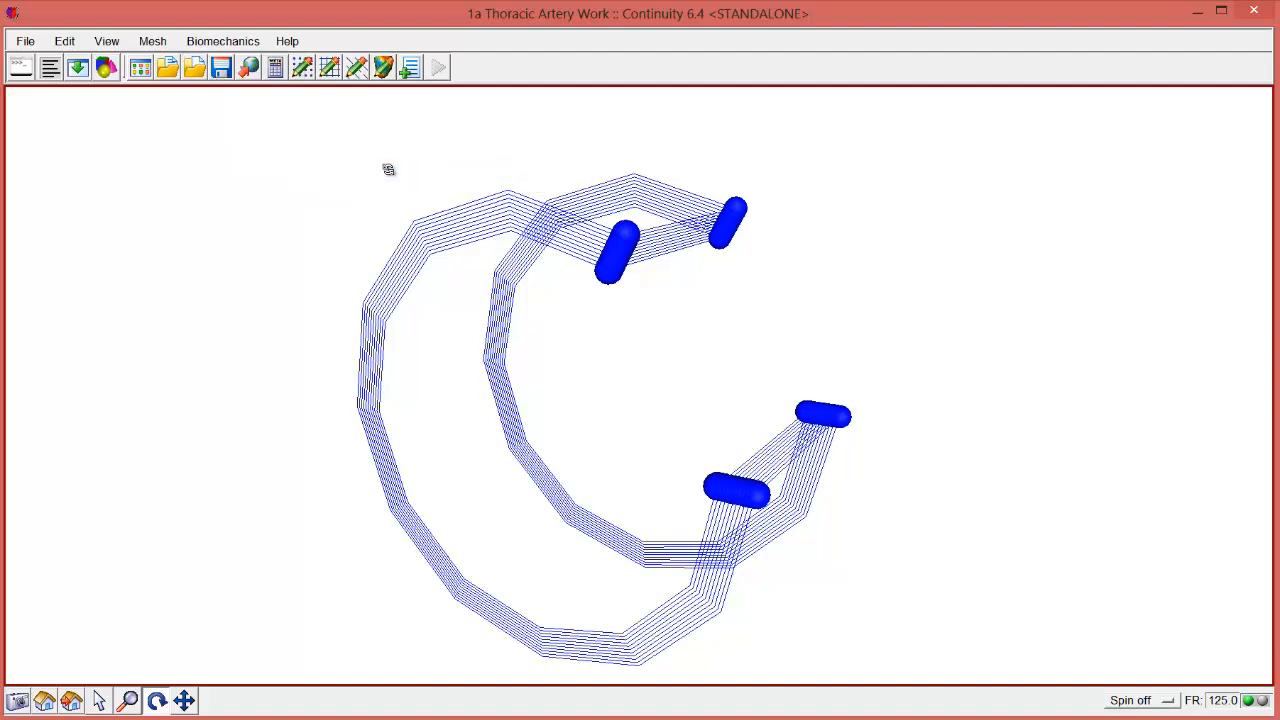
Open the biomechanics boundary conditions and insert four node entries for deformed coordinate 2
{"action": "left_click", "coordinate": [222, 44]}
{"action": "mouse_move", "coordinate": [232, 80]}
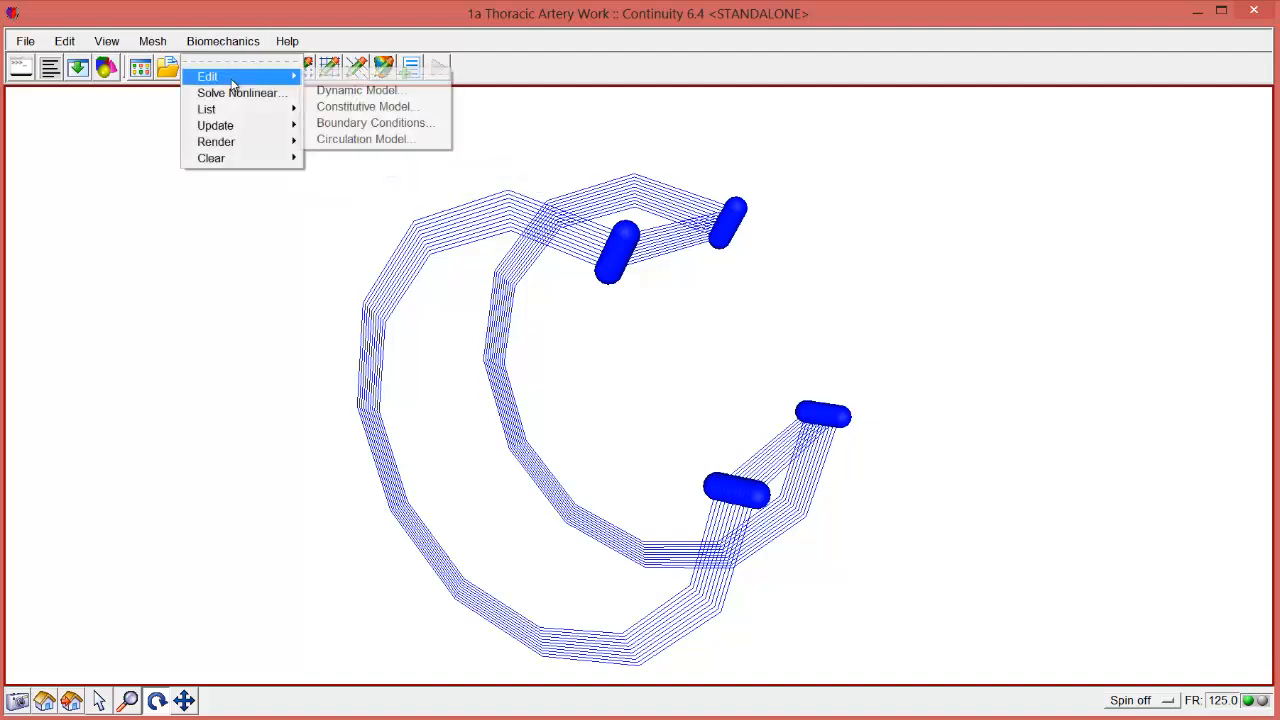
{"action": "left_click", "coordinate": [374, 122]}
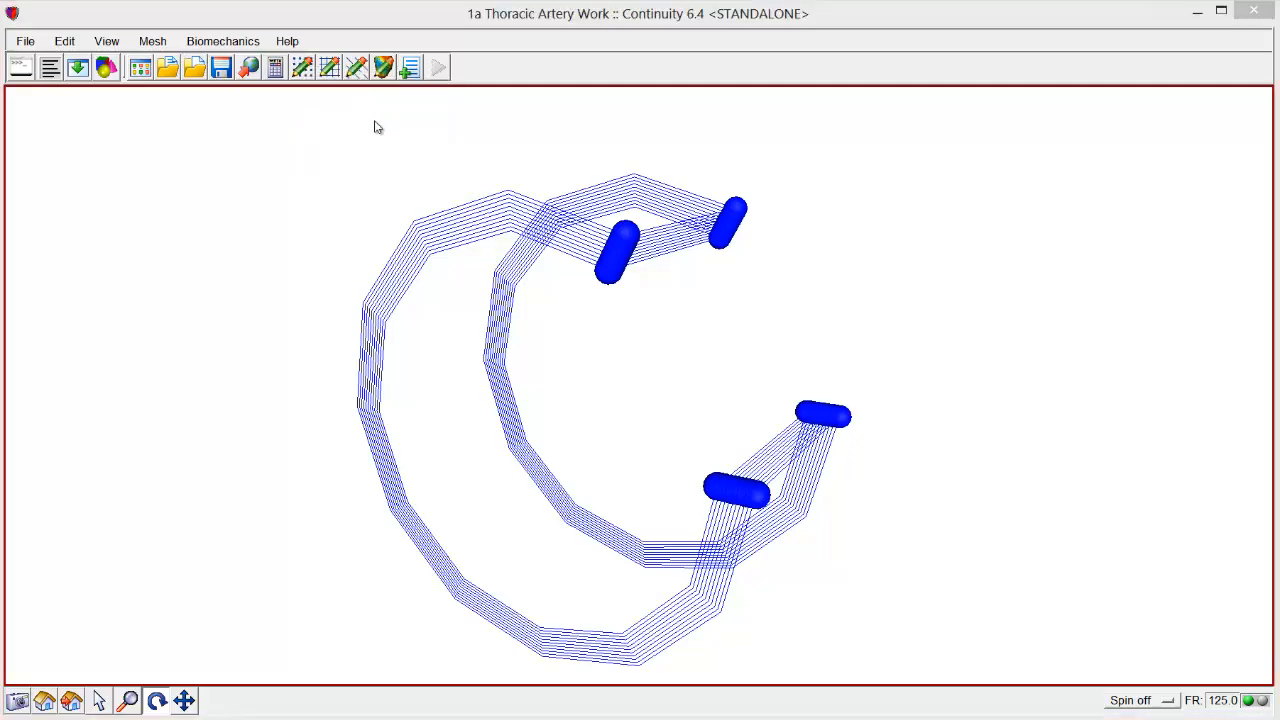
{"action": "left_click_drag", "start_coordinate": [345, 46], "coordinate": [424, 76]}
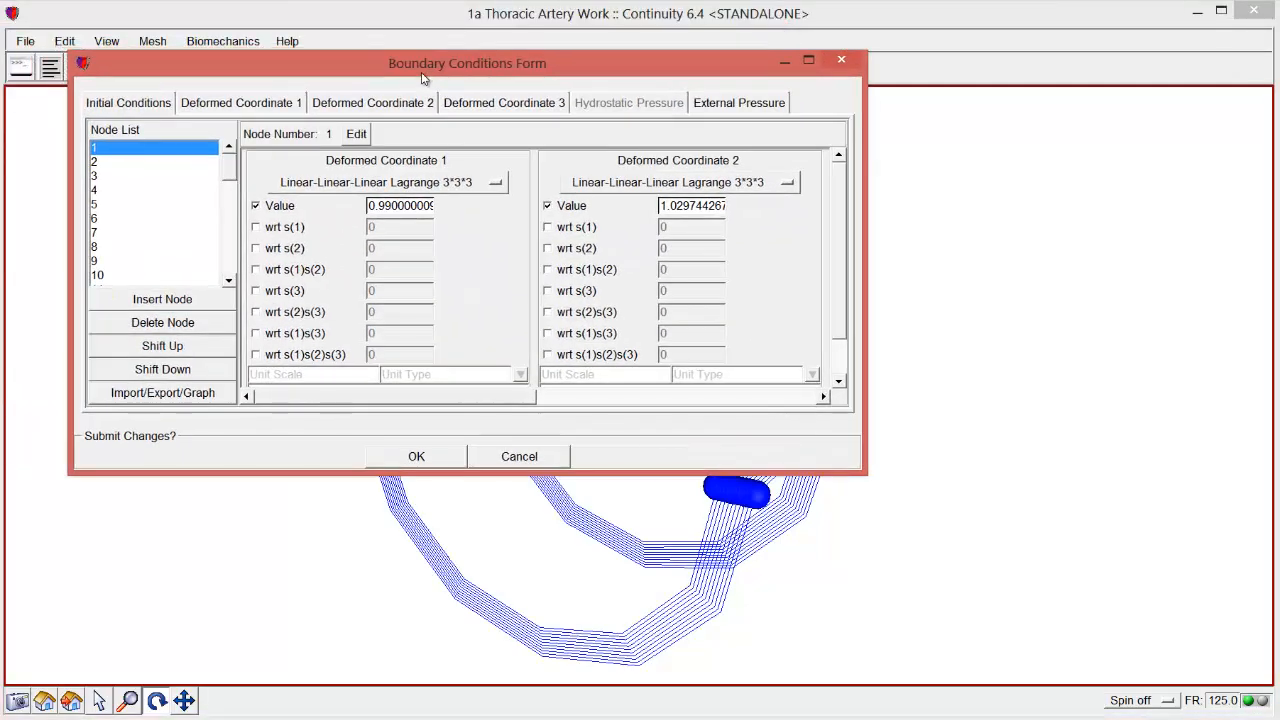
{"action": "left_click", "coordinate": [320, 107]}
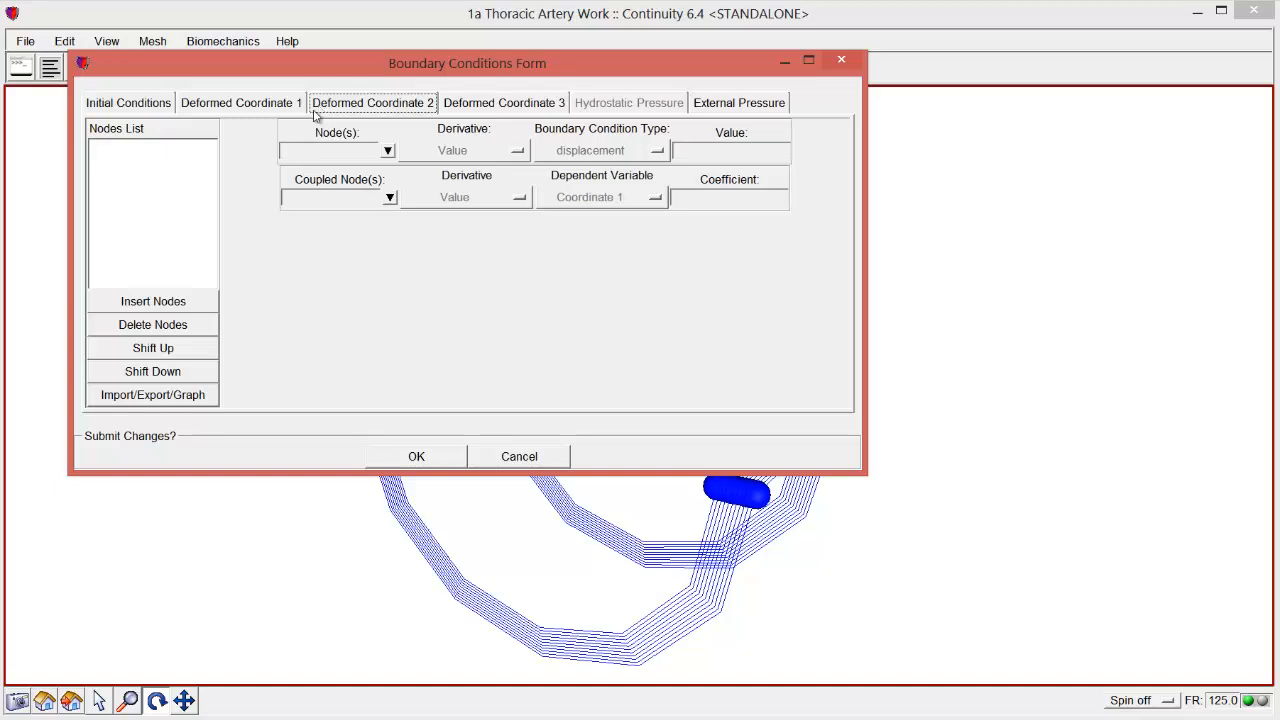
{"action": "left_click", "coordinate": [194, 298]}
{"action": "left_click", "coordinate": [190, 298]}
{"action": "left_click", "coordinate": [189, 297]}
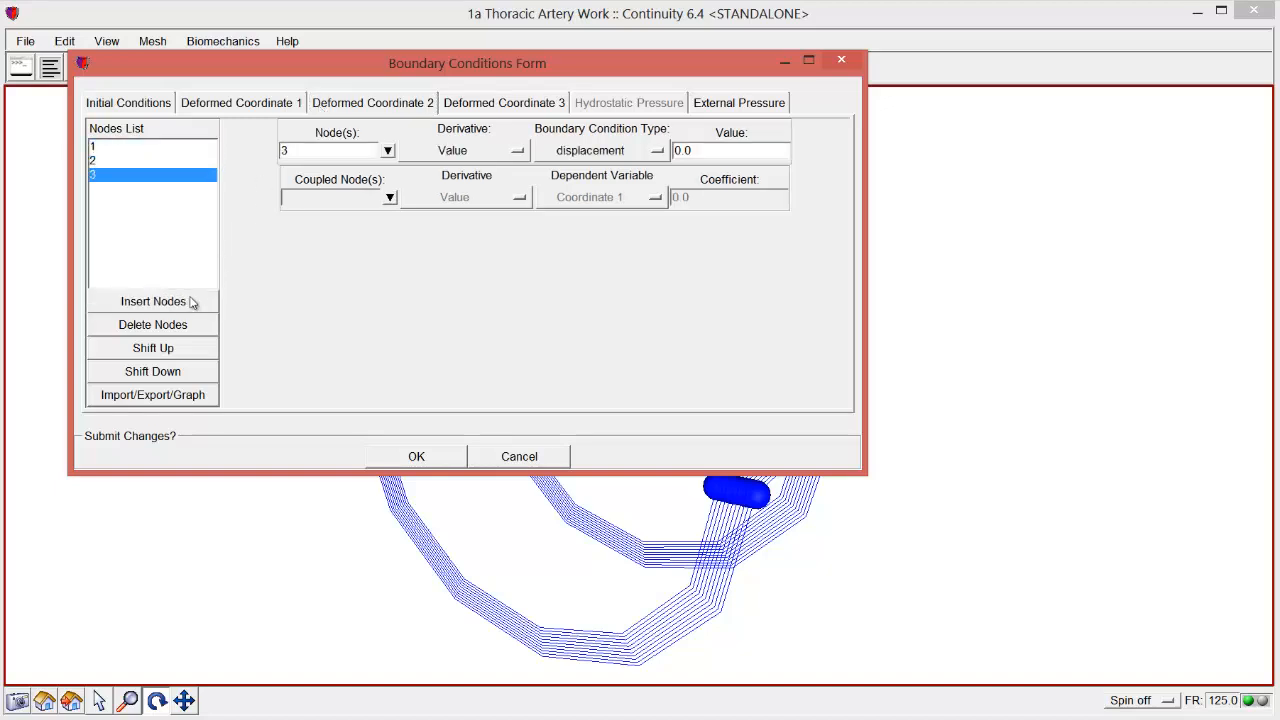
{"action": "left_click", "coordinate": [188, 296]}
Assign the first two deformed coordinate 2 entries to the node groups *proximal1 and *distal1
{"action": "left_click", "coordinate": [166, 148]}
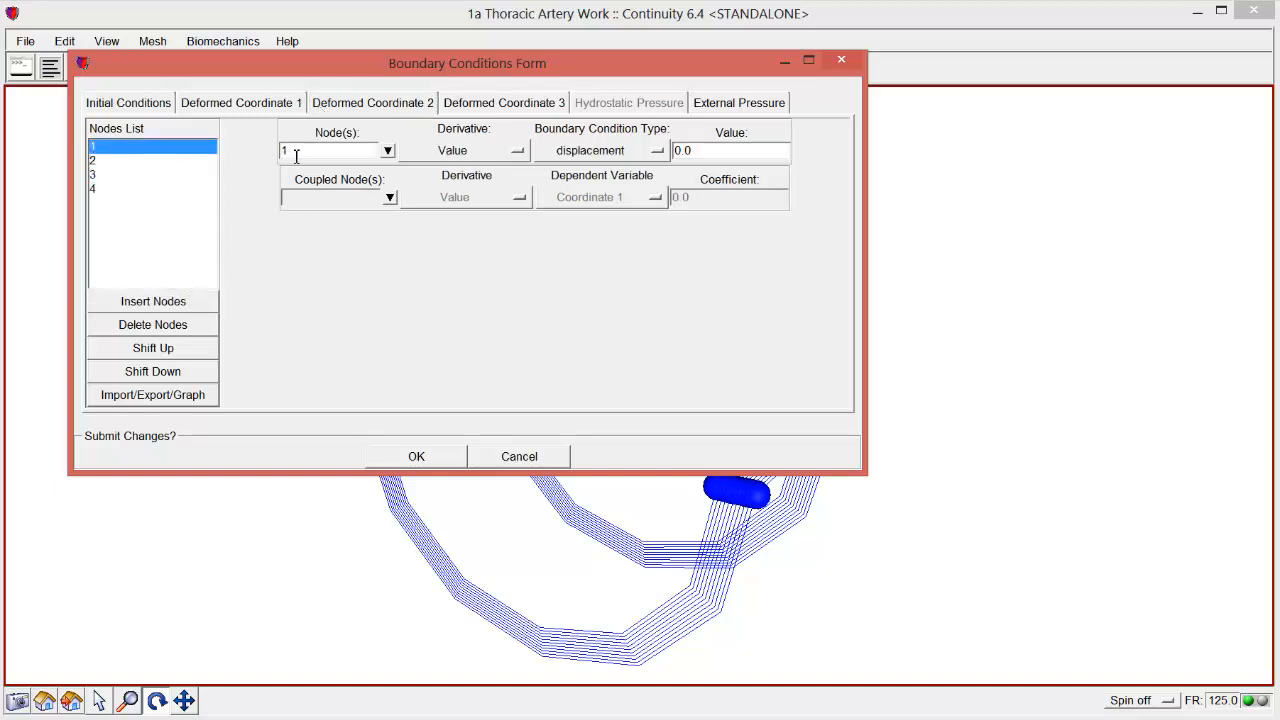
{"action": "left_click_drag", "start_coordinate": [297, 155], "coordinate": [258, 157]}
{"action": "type", "text": "*p"}
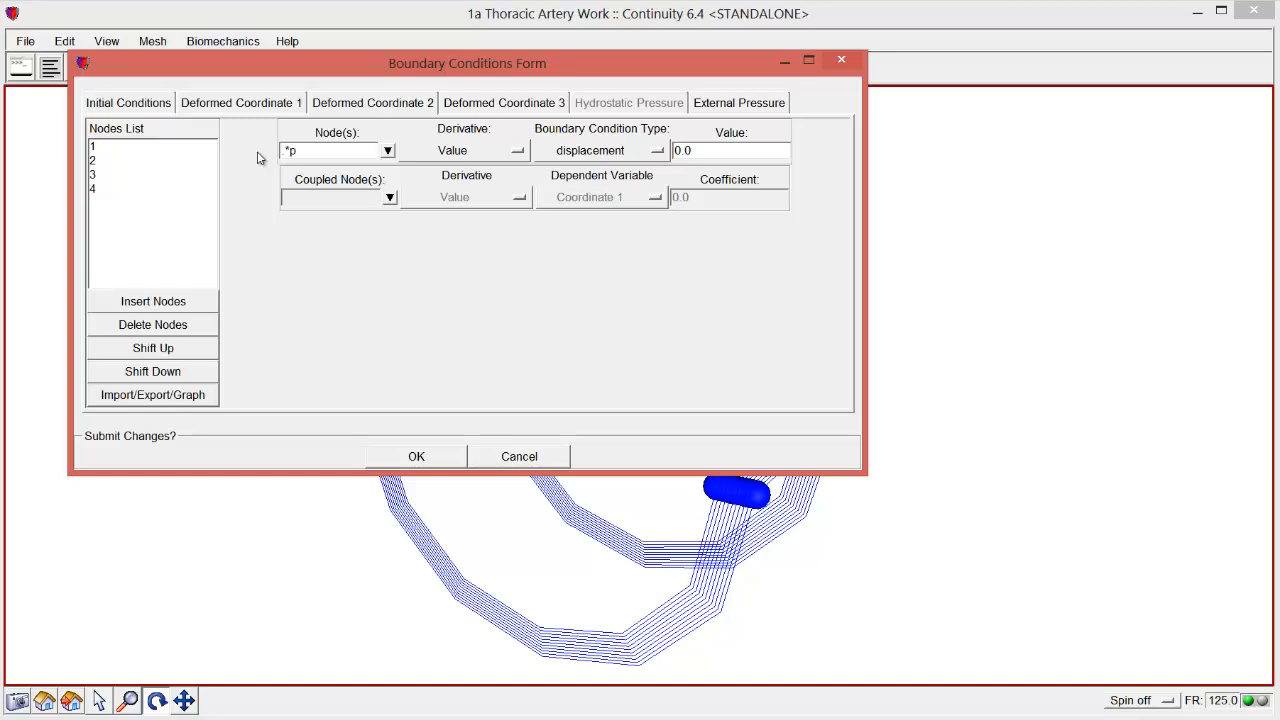
{"action": "type", "text": "roximal1"}
{"action": "left_click", "coordinate": [163, 164]}
{"action": "type", "text": "*distal1"}
Assign the third deformed coordinate 2 entry to *proximal2 with a displacement value of -1.0122
{"action": "left_click", "coordinate": [163, 175]}
{"action": "type", "text": "*proximal"}
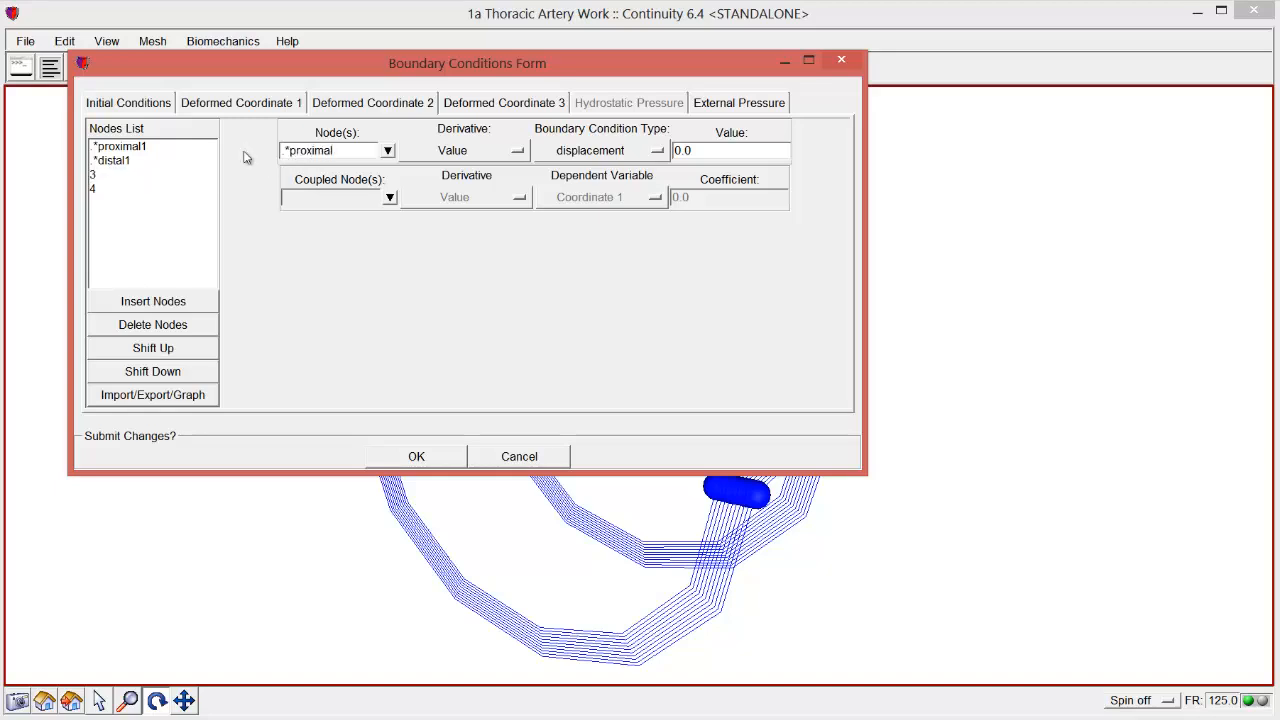
{"action": "type", "text": "2"}
{"action": "left_click", "coordinate": [719, 151]}
{"action": "key", "text": "BackSpace"}
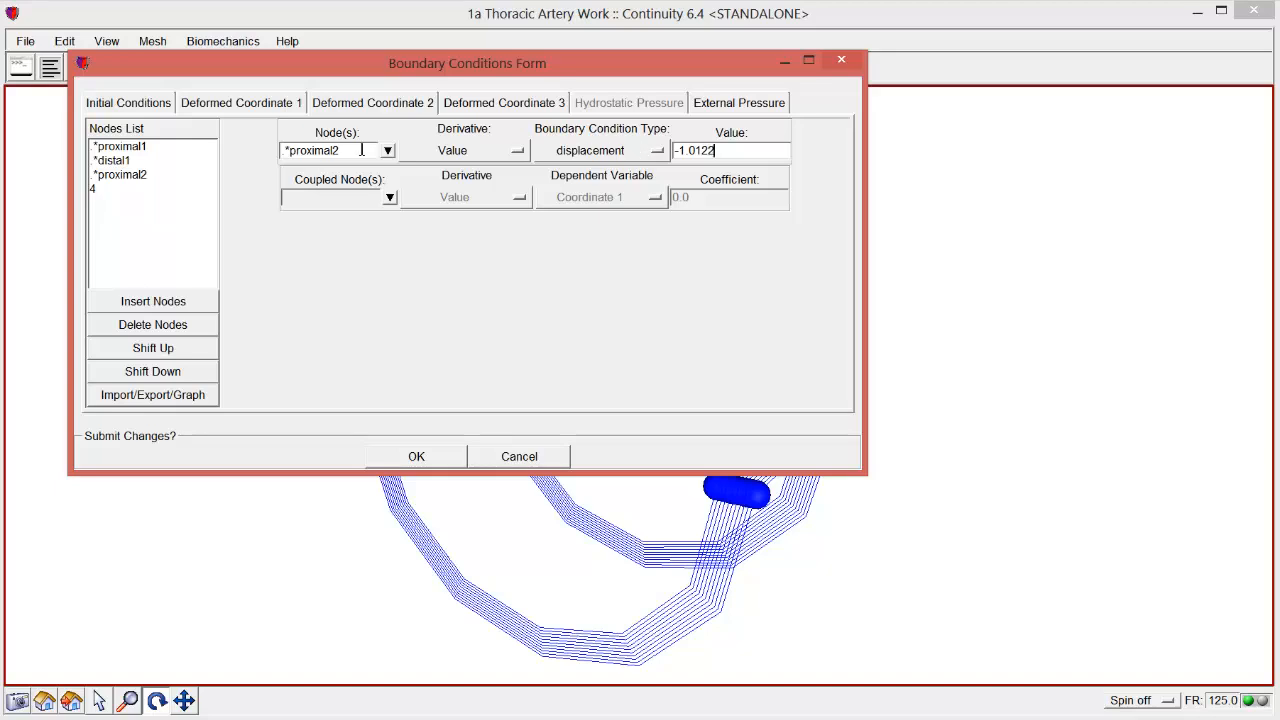
Assign the fourth deformed coordinate 2 entry to *distal2 and enter its negative displacement value
{"action": "left_click", "coordinate": [170, 190]}
{"action": "left_click_drag", "start_coordinate": [245, 156], "coordinate": [202, 153]}
{"action": "type", "text": "*distal2"}
{"action": "key", "text": "Return"}
{"action": "left_click_drag", "start_coordinate": [723, 154], "coordinate": [655, 157]}
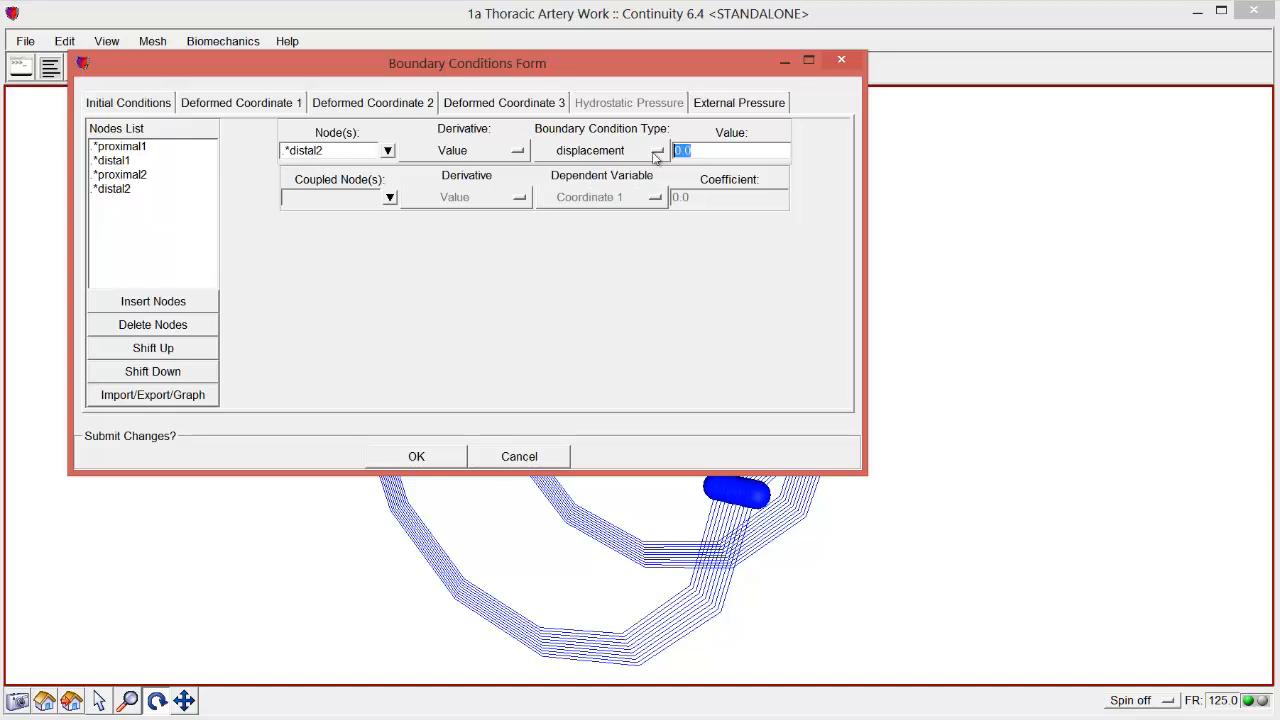
{"action": "type", "text": "-1"}
Insert four node entries for deformed coordinate 3
{"action": "left_click", "coordinate": [528, 108]}
{"action": "left_click", "coordinate": [198, 302]}
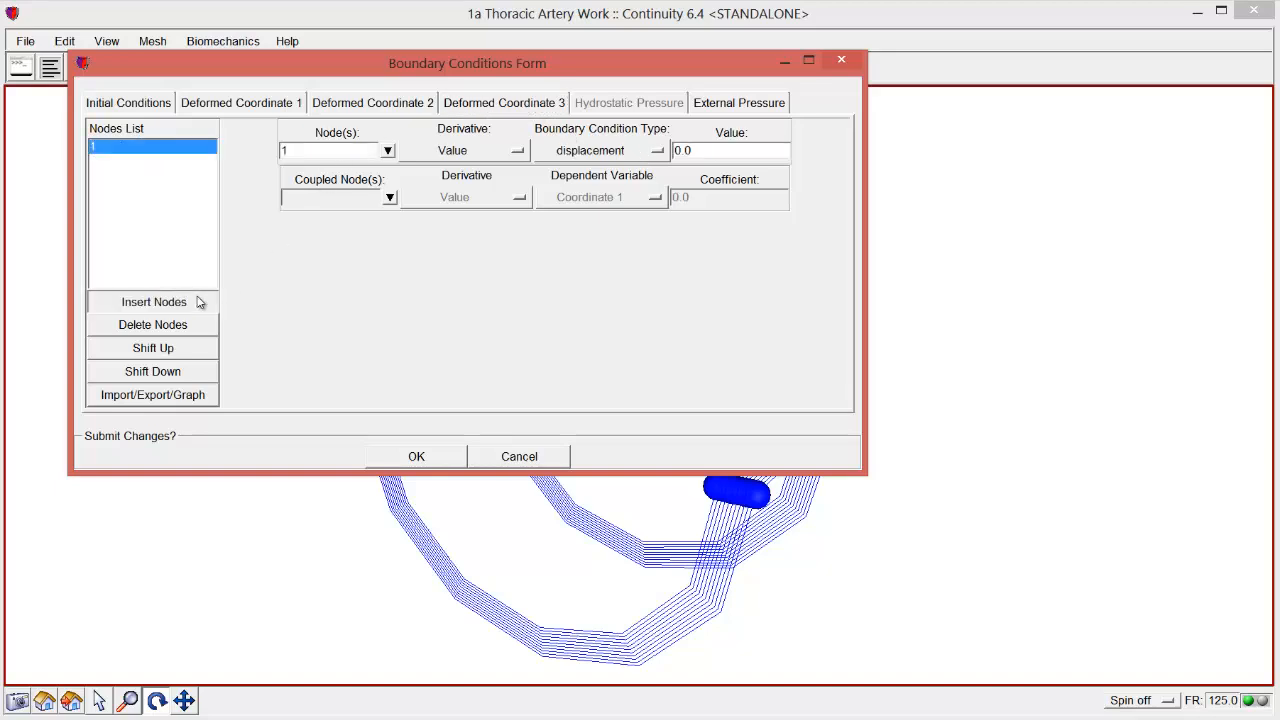
{"action": "left_click", "coordinate": [198, 302]}
{"action": "left_click", "coordinate": [198, 302]}
{"action": "left_click", "coordinate": [198, 302]}
Assign the first two deformed coordinate 3 entries to the node groups *proximal1 and *distal1
{"action": "left_click", "coordinate": [188, 148]}
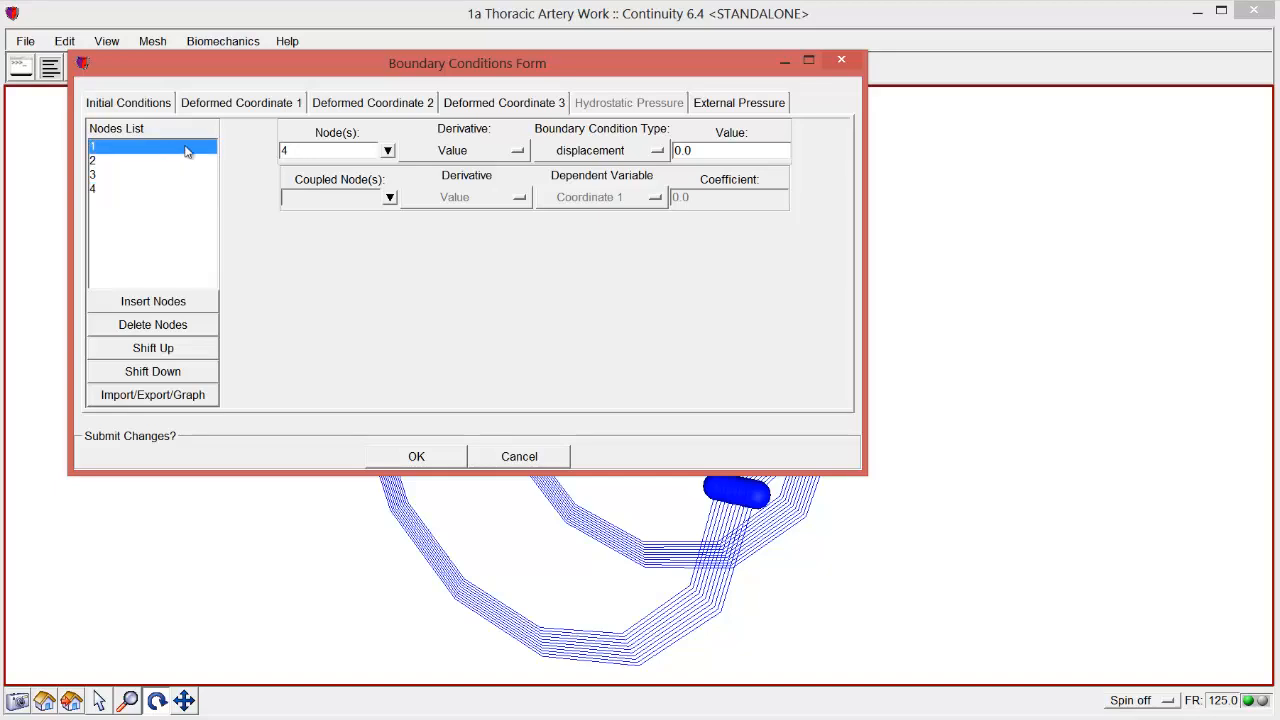
{"action": "type", "text": "*proximal1"}
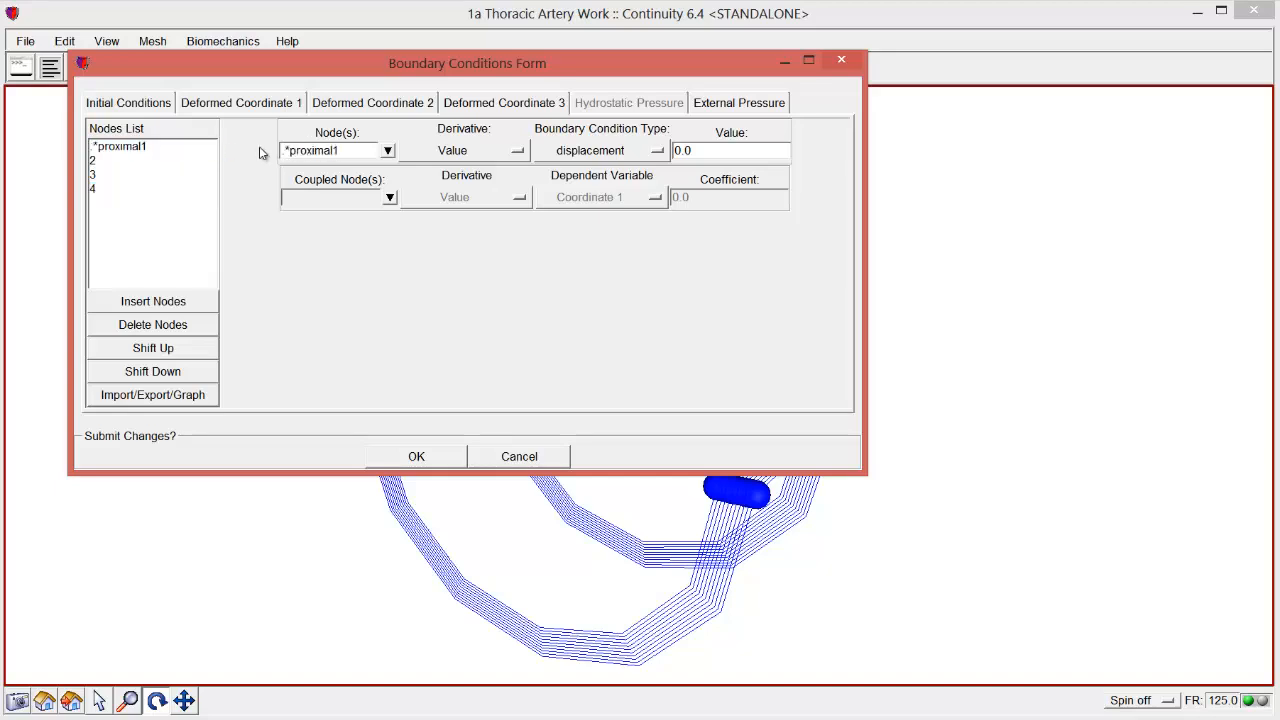
{"action": "left_click", "coordinate": [199, 162]}
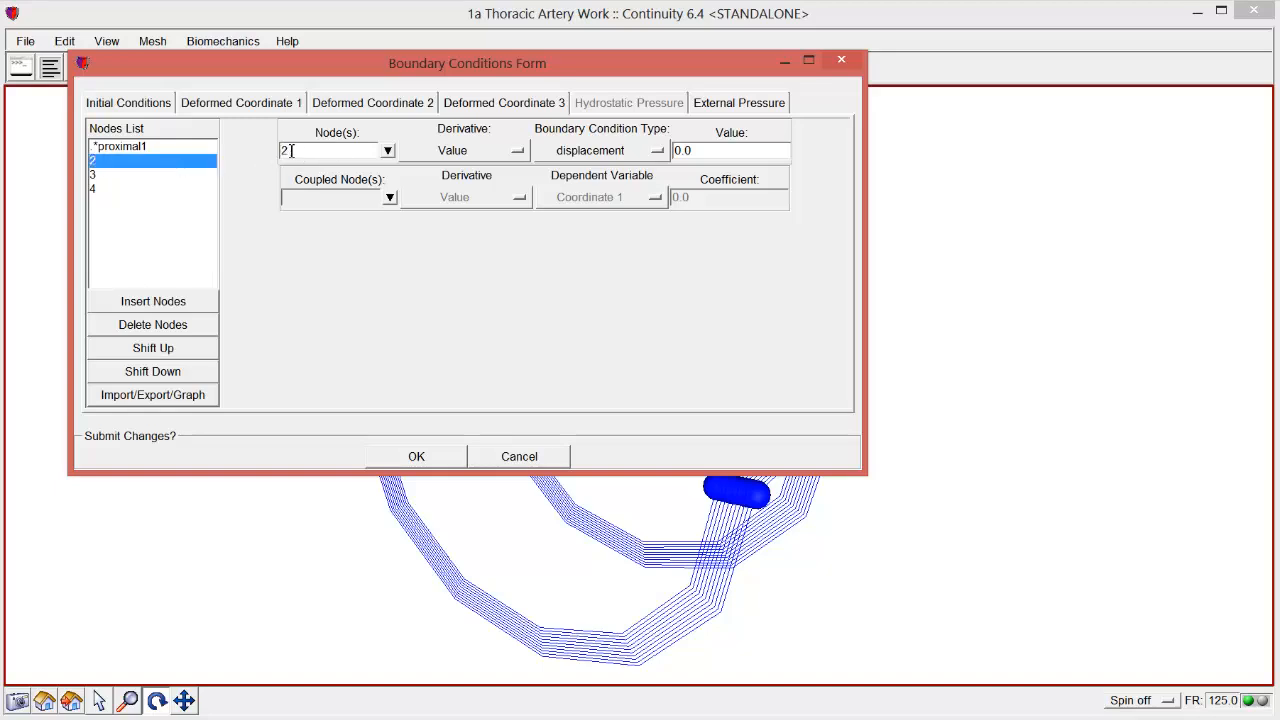
{"action": "type", "text": "*distal1"}
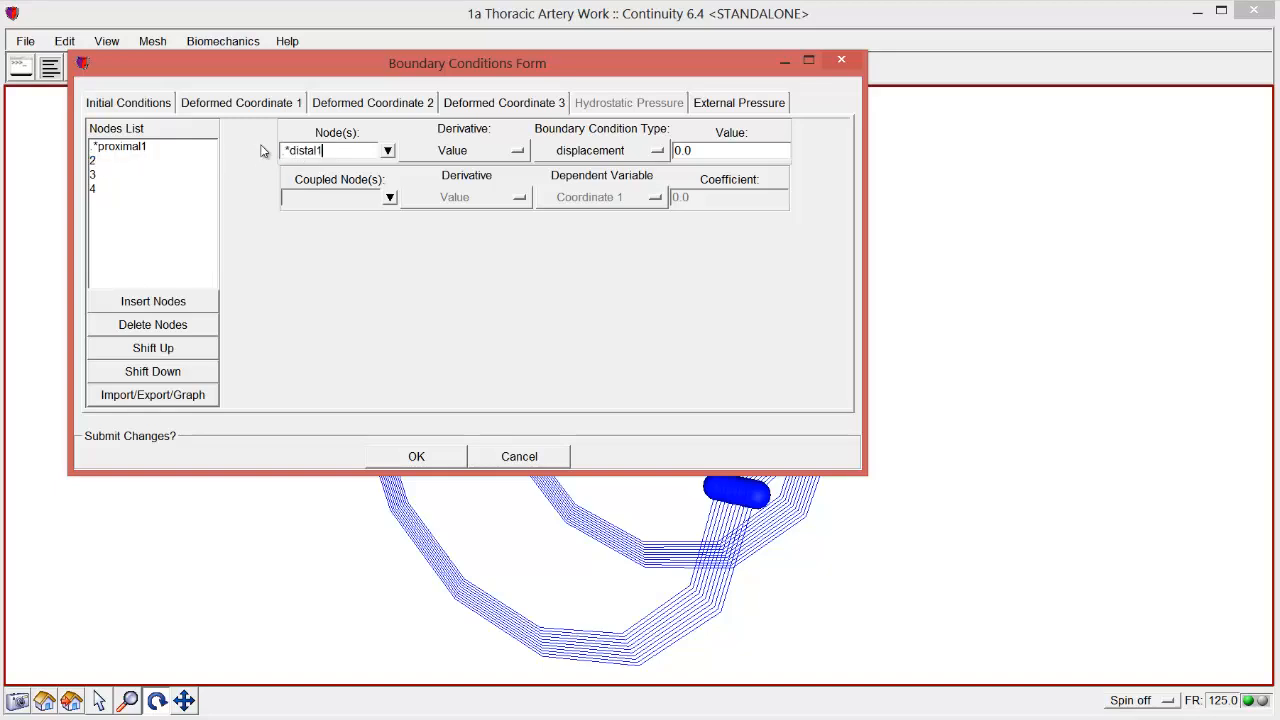
{"action": "key", "text": "Return"}
Assign the third and fourth deformed coordinate 3 entries to the node groups *proximal2 and *distal2
{"action": "left_click", "coordinate": [168, 178]}
{"action": "key", "text": "Return"}
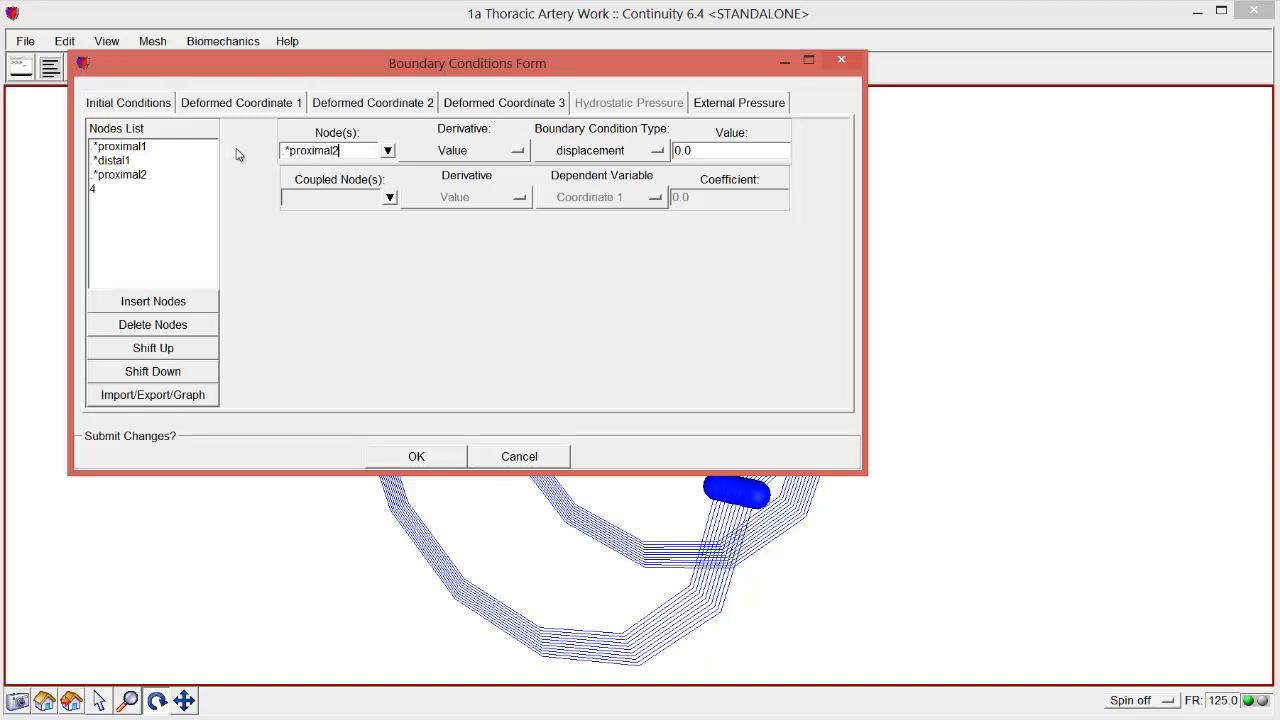
{"action": "left_click", "coordinate": [160, 190]}
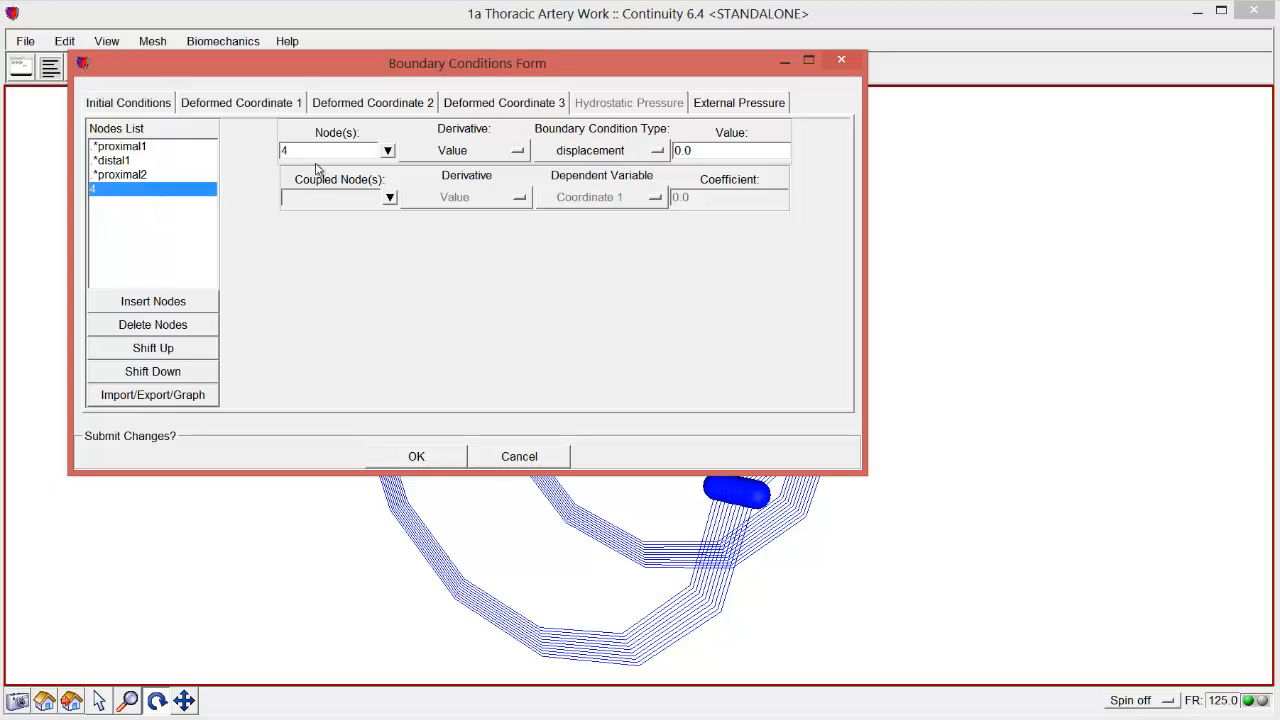
{"action": "type", "text": "*distal2"}
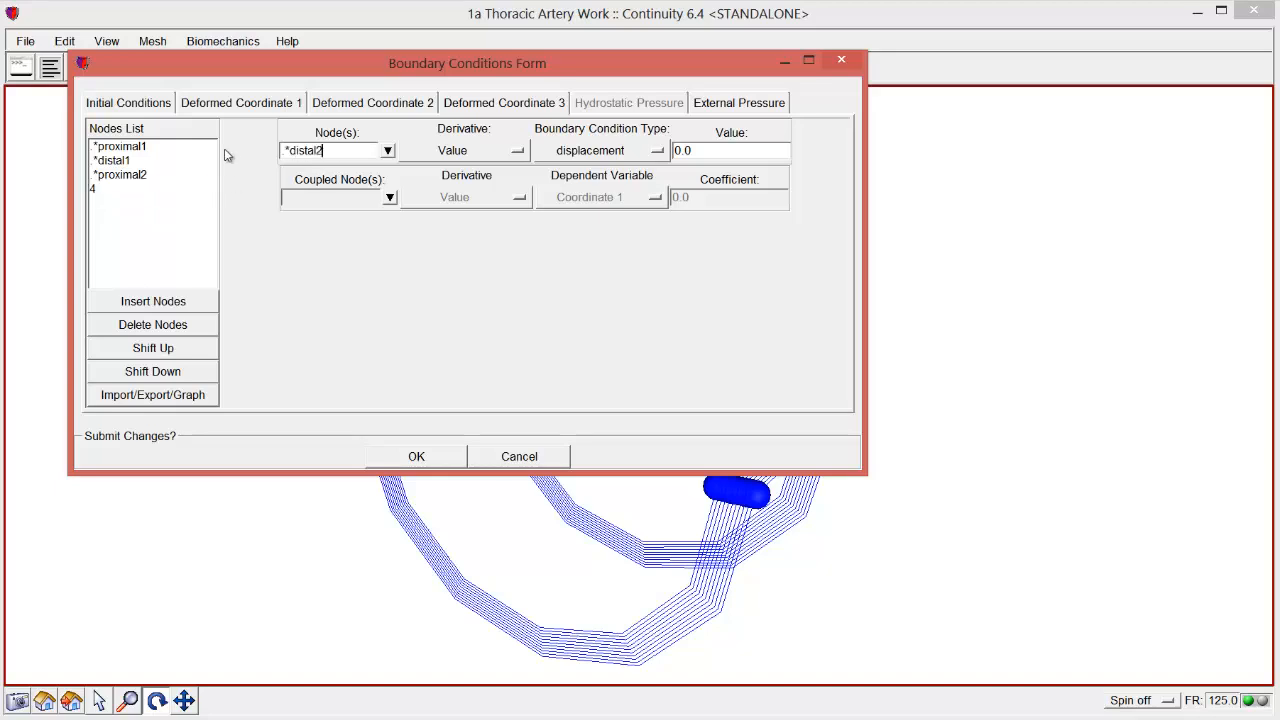
{"action": "key", "text": "Return"}
Set element 1's external pressure to Incremental with an inner surface pressure increment of 0.4, and submit the boundary conditions
{"action": "left_click", "coordinate": [739, 103]}
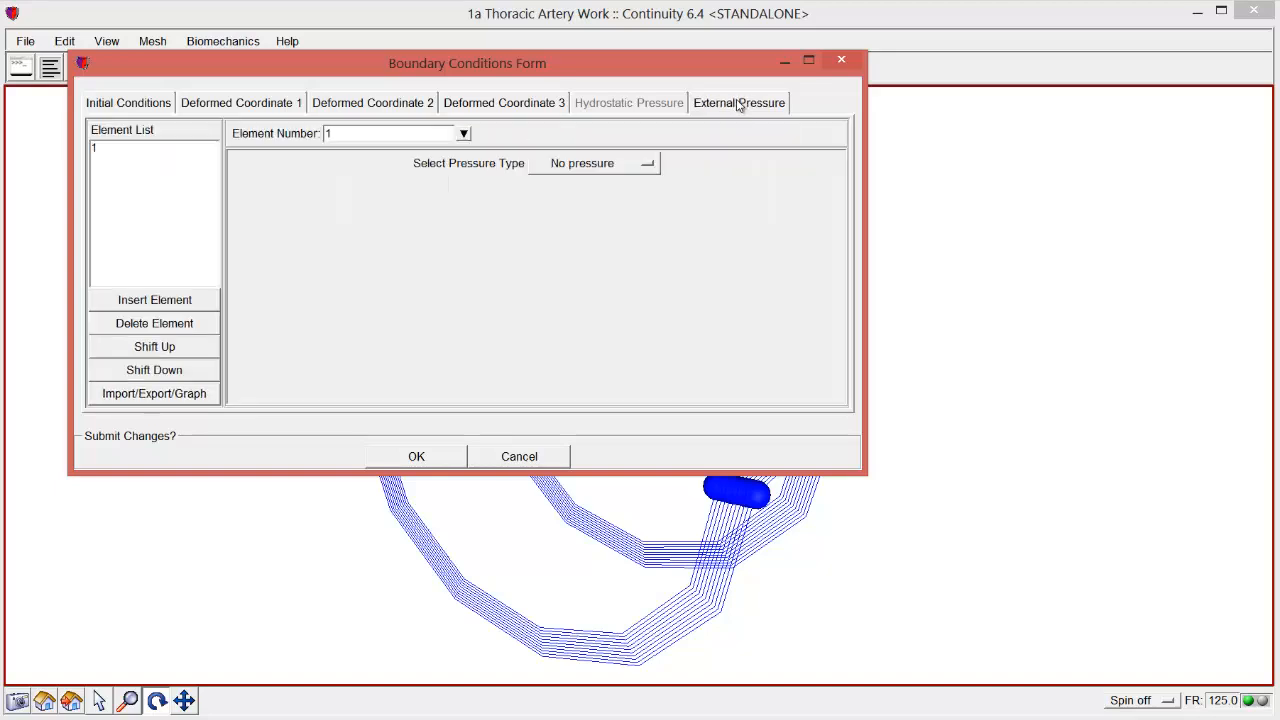
{"action": "left_click", "coordinate": [648, 166]}
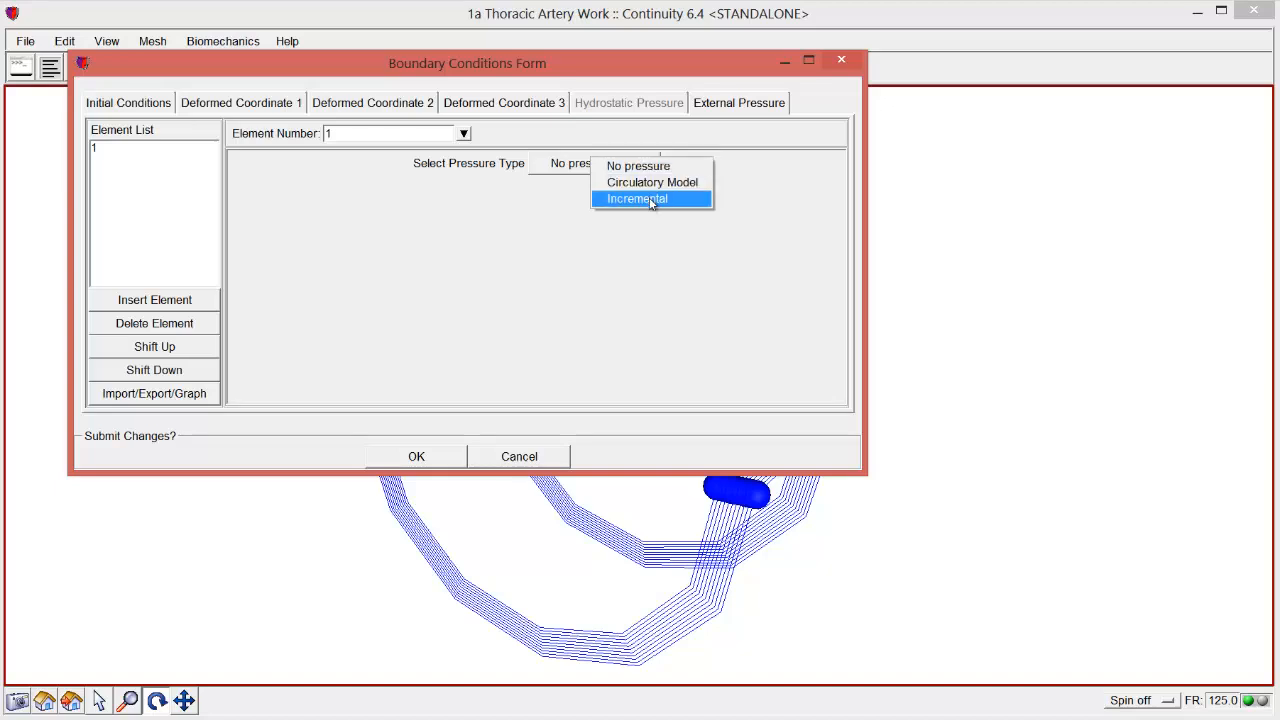
{"action": "left_click", "coordinate": [651, 199]}
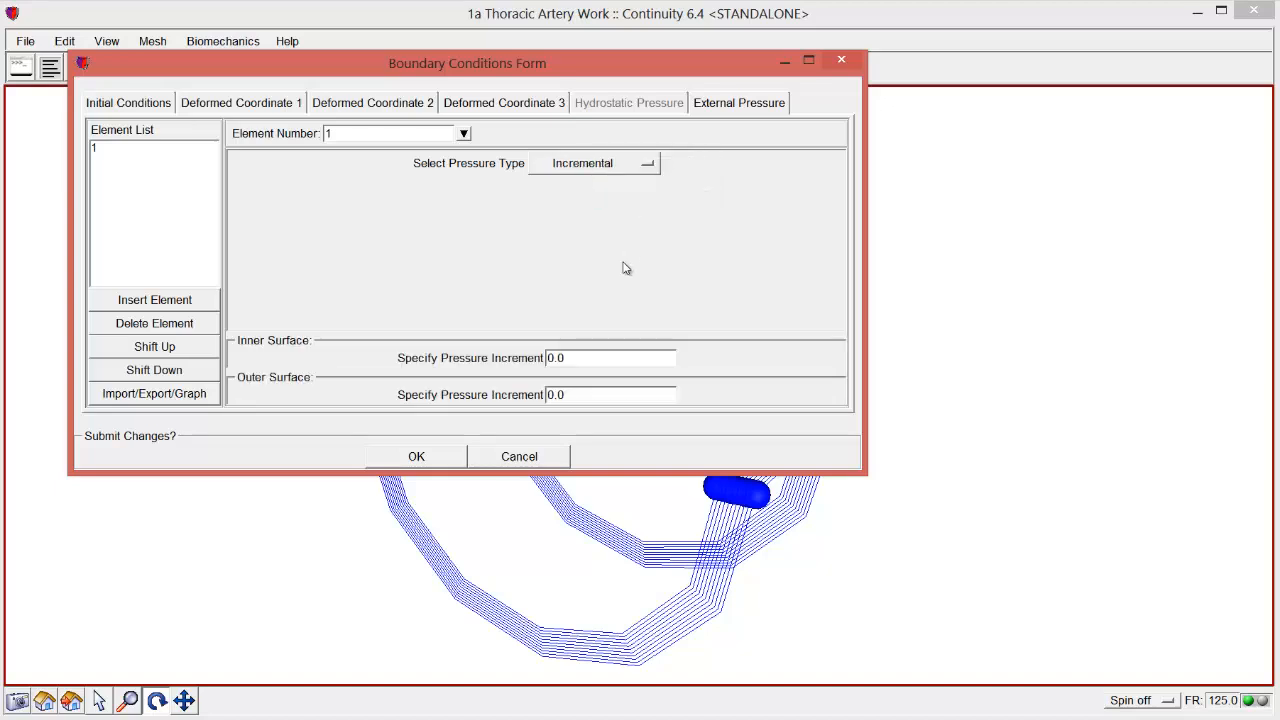
{"action": "left_click_drag", "start_coordinate": [574, 357], "coordinate": [533, 363]}
{"action": "type", "text": "0.4"}
{"action": "left_click", "coordinate": [420, 457]}
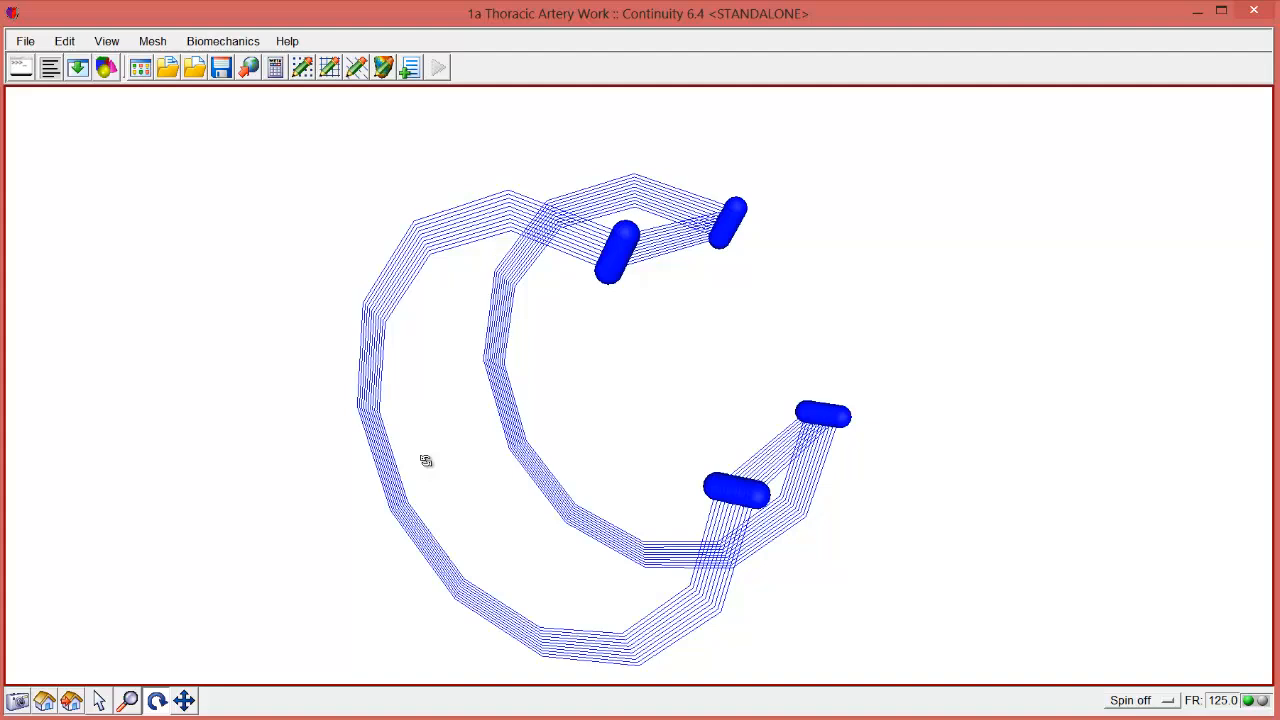
Apply the marked recommendations to the model dimensions, accept them and send the updated problem
{"action": "left_click", "coordinate": [110, 46]}
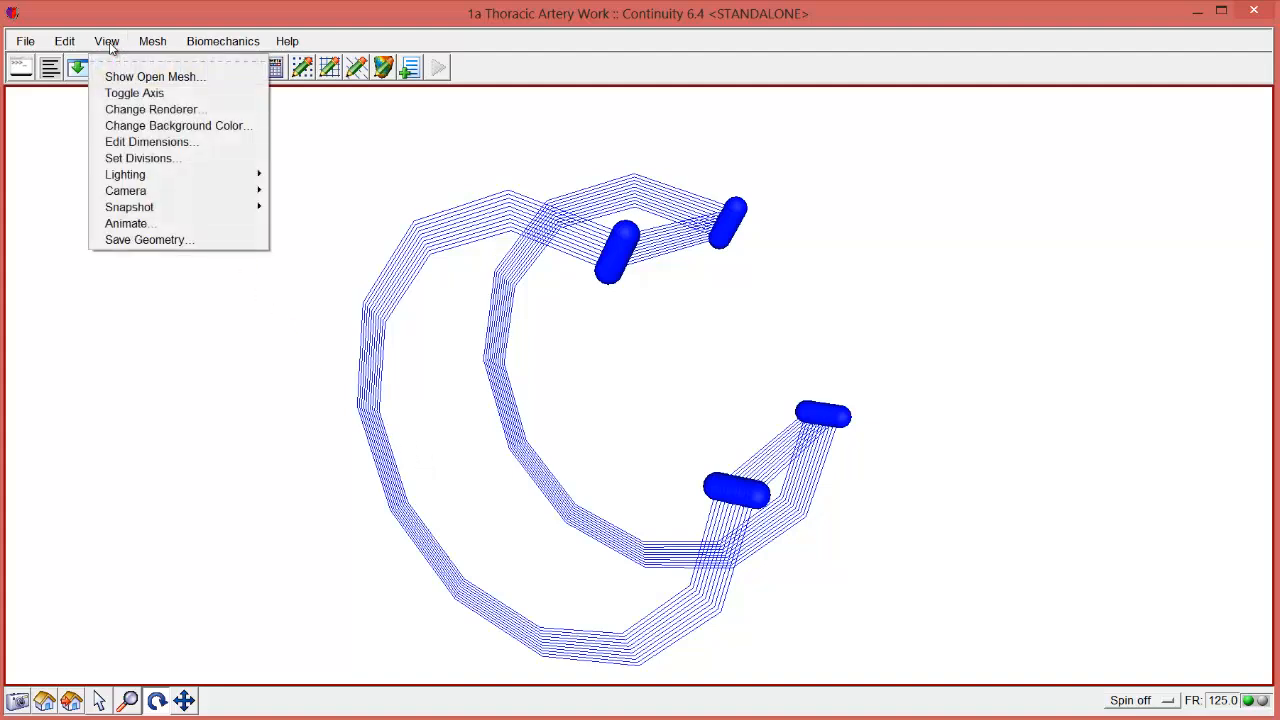
{"action": "left_click", "coordinate": [128, 142]}
{"action": "left_click_drag", "start_coordinate": [142, 40], "coordinate": [212, 92]}
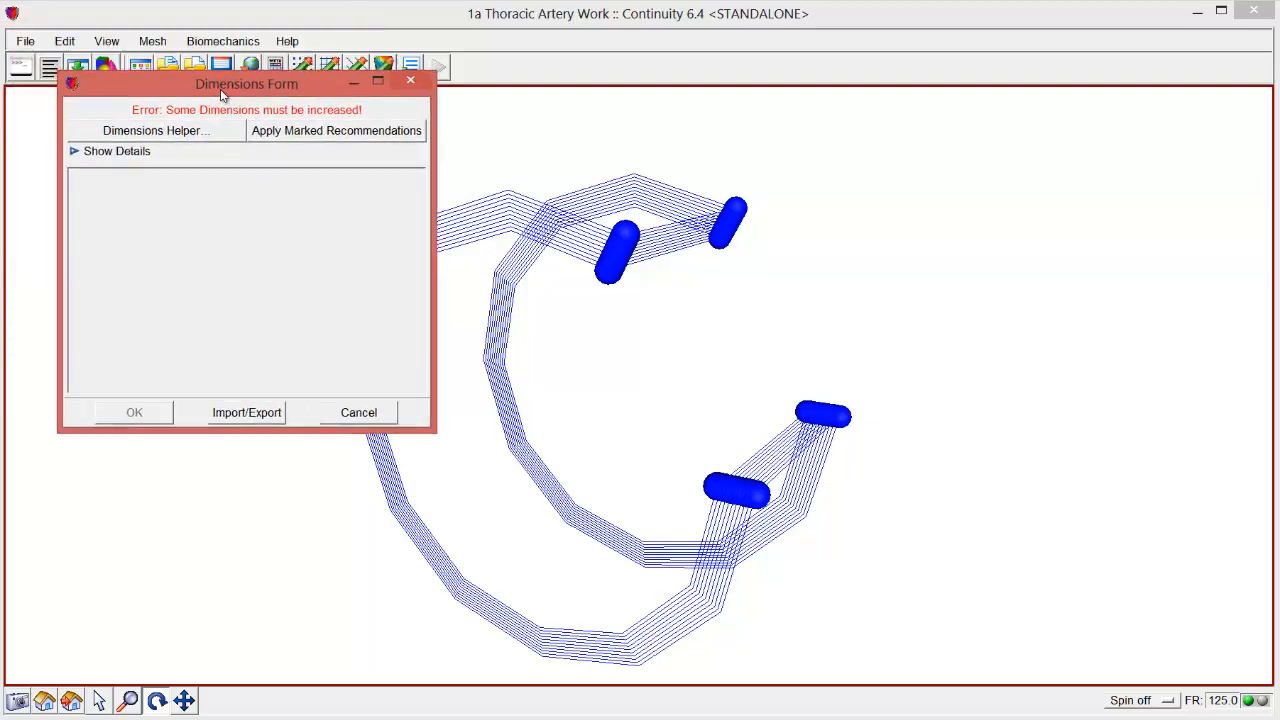
{"action": "left_click", "coordinate": [346, 139]}
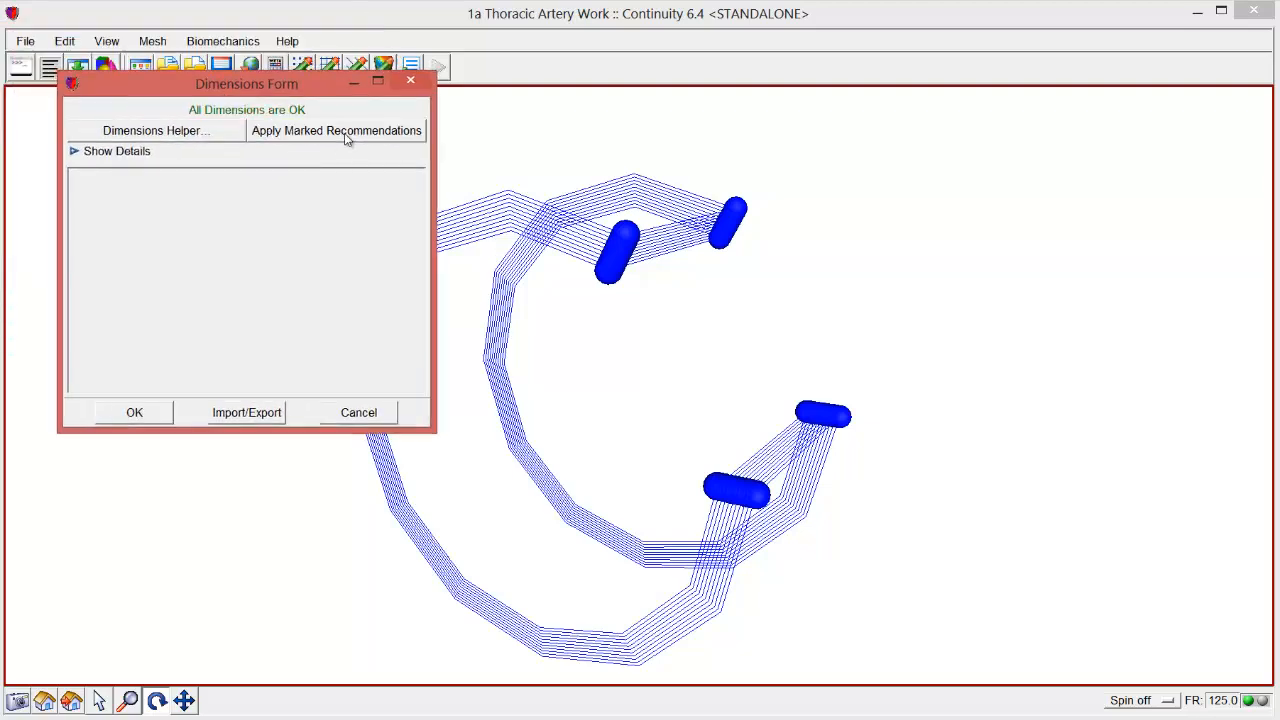
{"action": "left_click", "coordinate": [130, 415]}
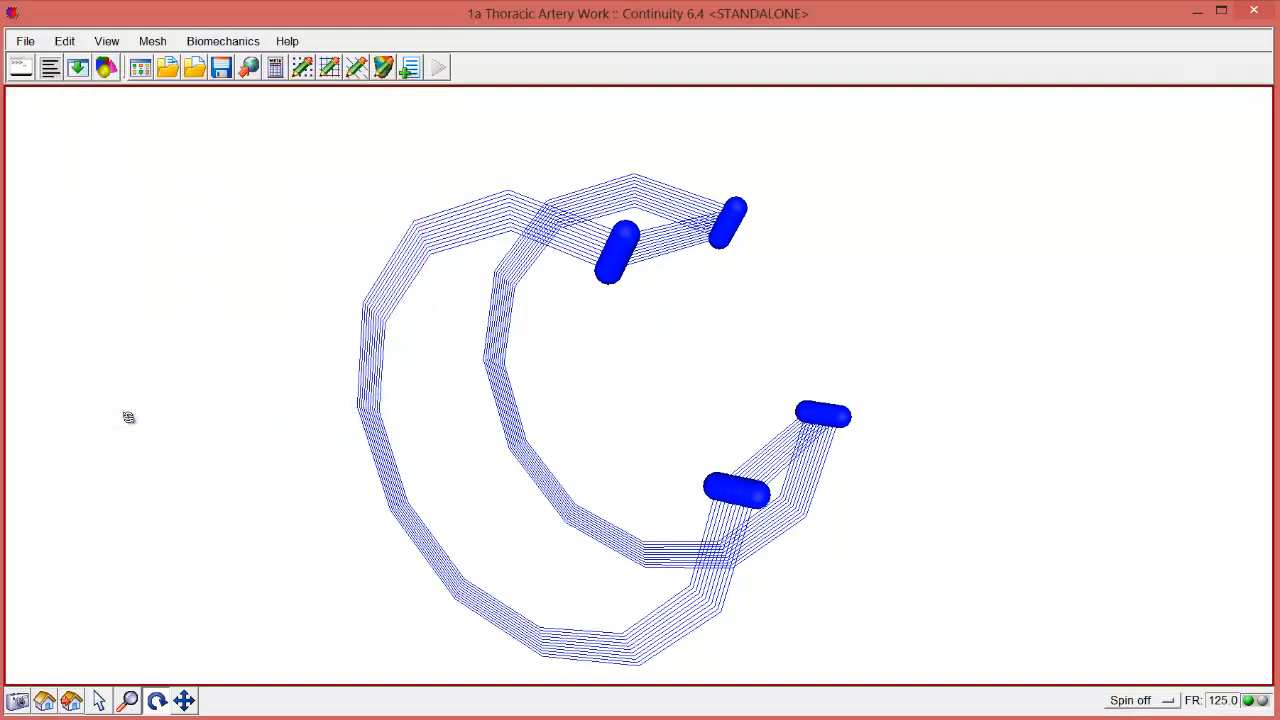
{"action": "left_click", "coordinate": [250, 68]}
Run the nonlinear biomechanics solve with a time step of 0.1 and 10 steps, and close the solver form
{"action": "left_click", "coordinate": [231, 45]}
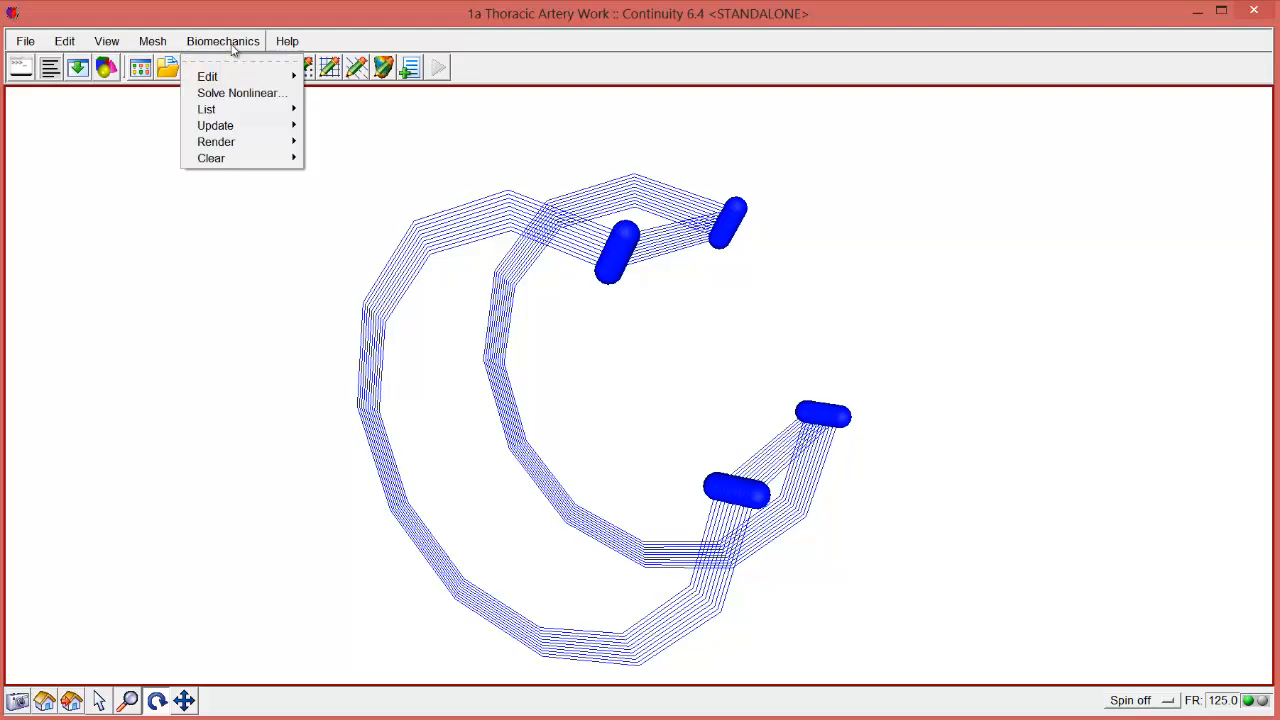
{"action": "left_click", "coordinate": [232, 93]}
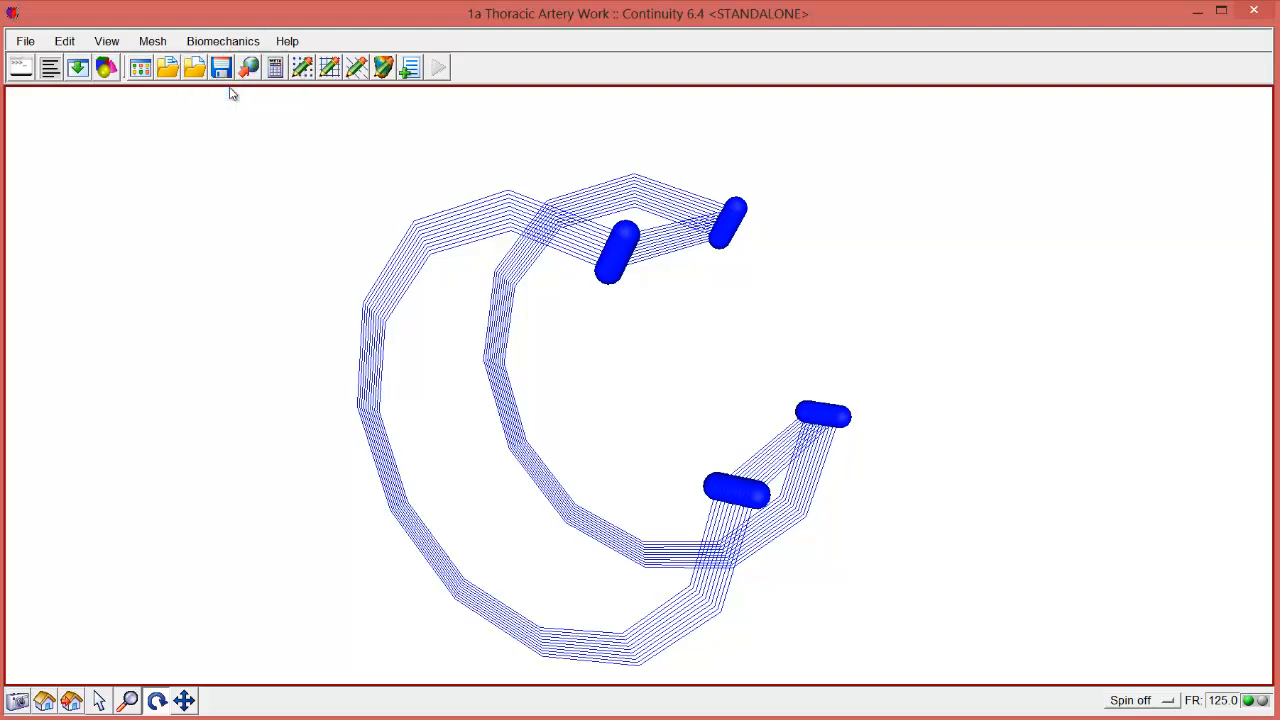
{"action": "left_click_drag", "start_coordinate": [203, 30], "coordinate": [318, 77]}
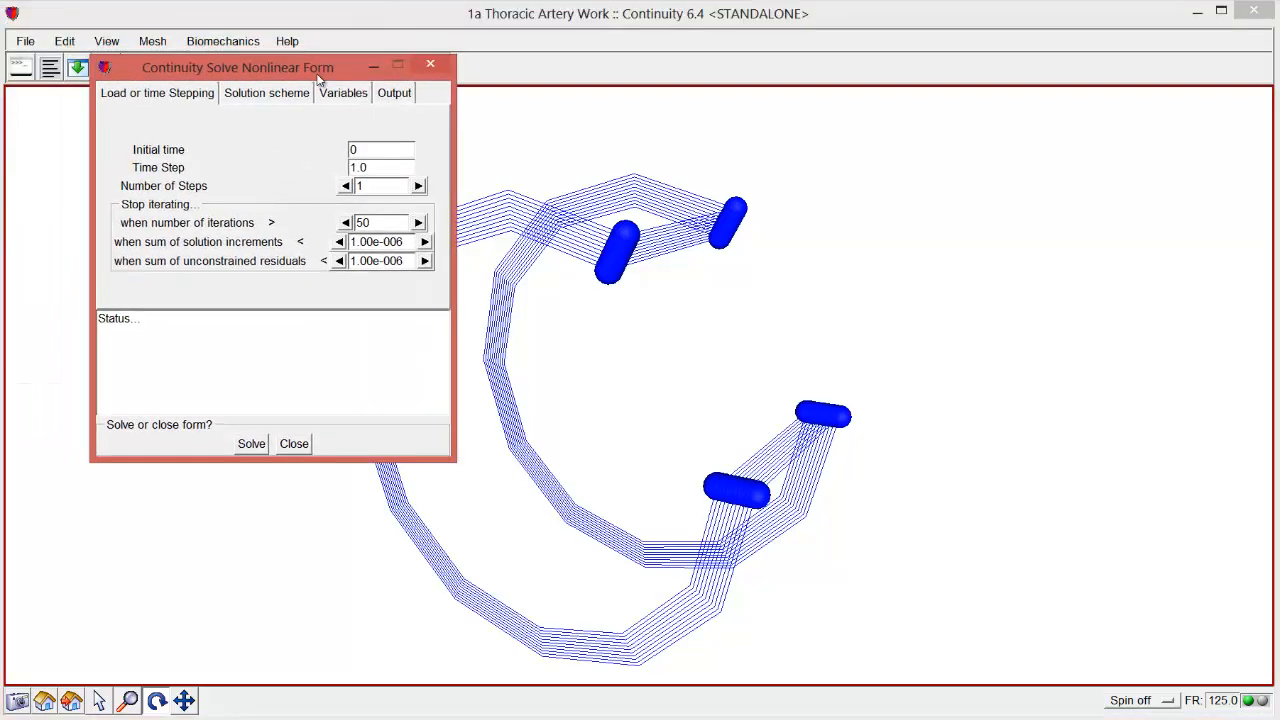
{"action": "key", "text": "Tab"}
{"action": "type", "text": "0"}
{"action": "key", "text": "Tab"}
{"action": "left_click", "coordinate": [250, 445]}
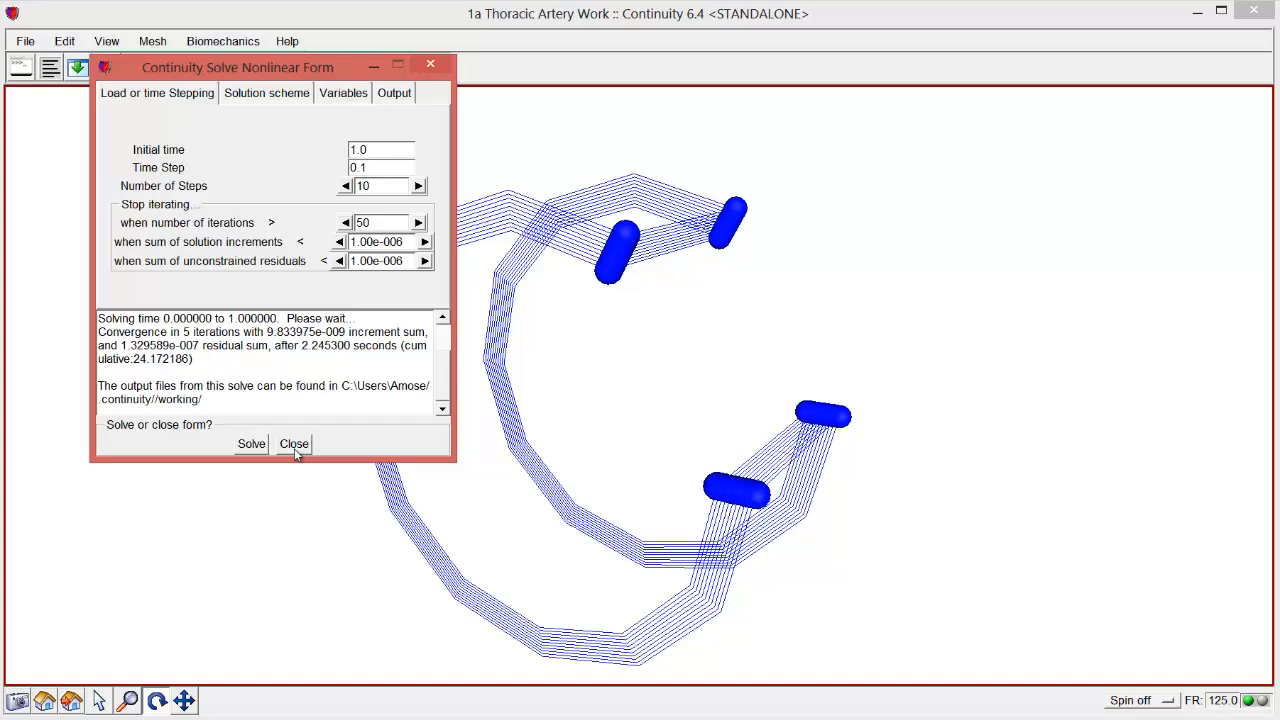
{"action": "left_click", "coordinate": [294, 444]}
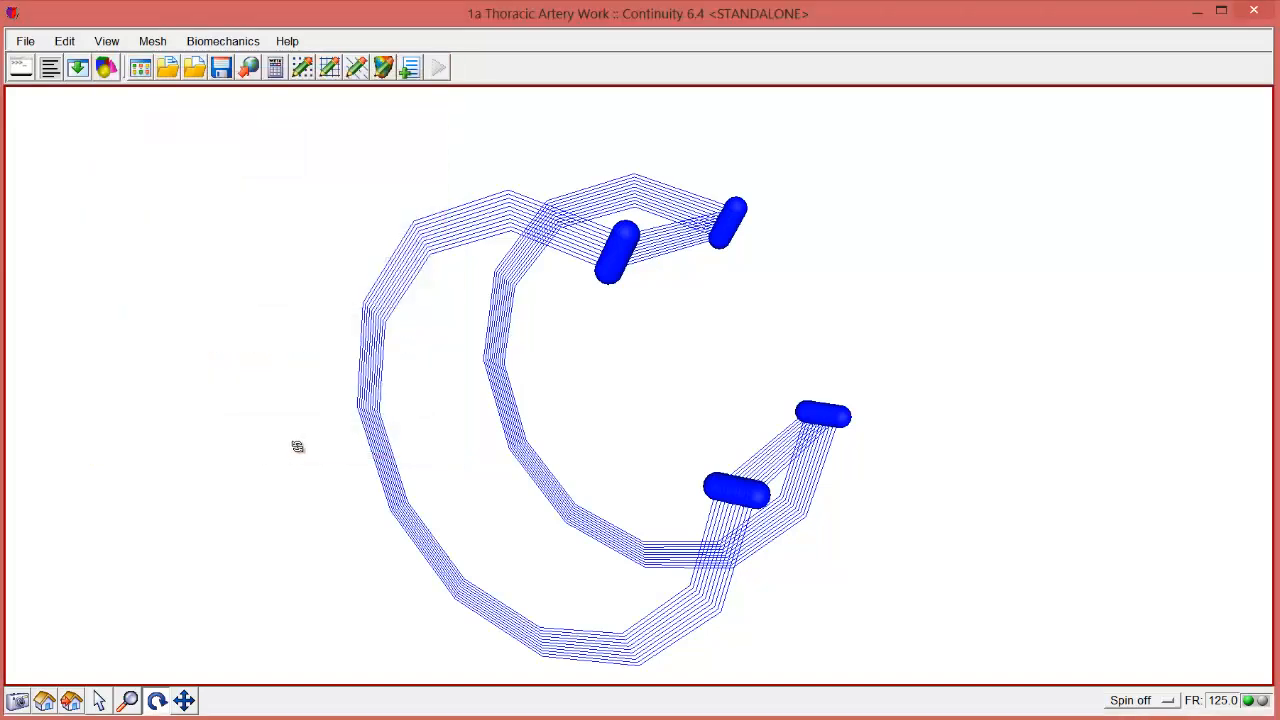
Render all nodes in their deformed state
{"action": "left_click", "coordinate": [302, 68]}
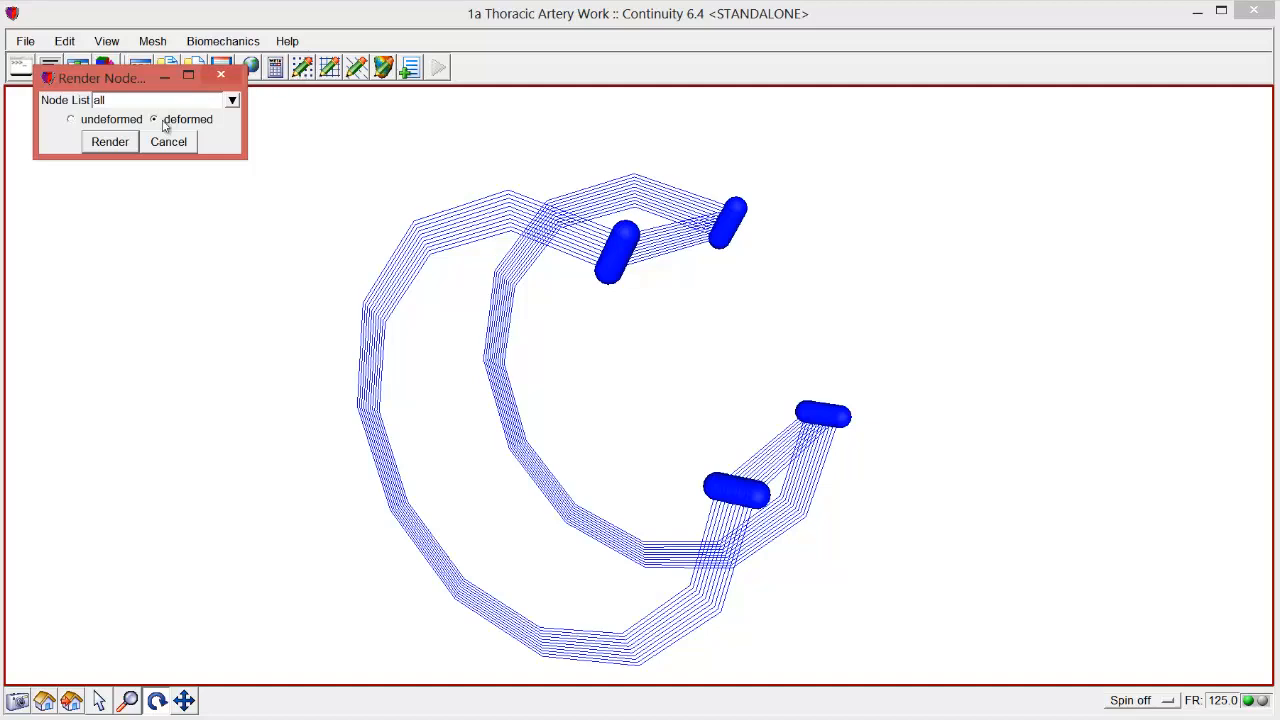
{"action": "left_click", "coordinate": [111, 145]}
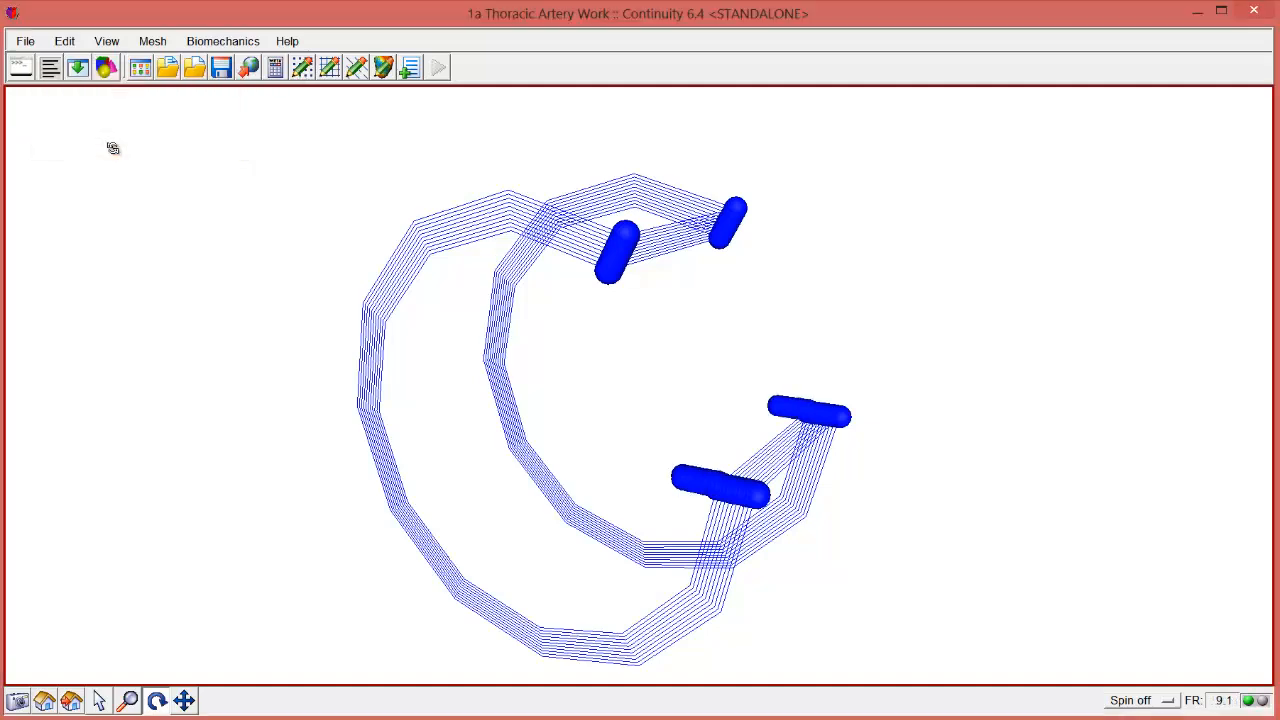
Render all elements as lines in their deformed state
{"action": "left_click", "coordinate": [329, 72]}
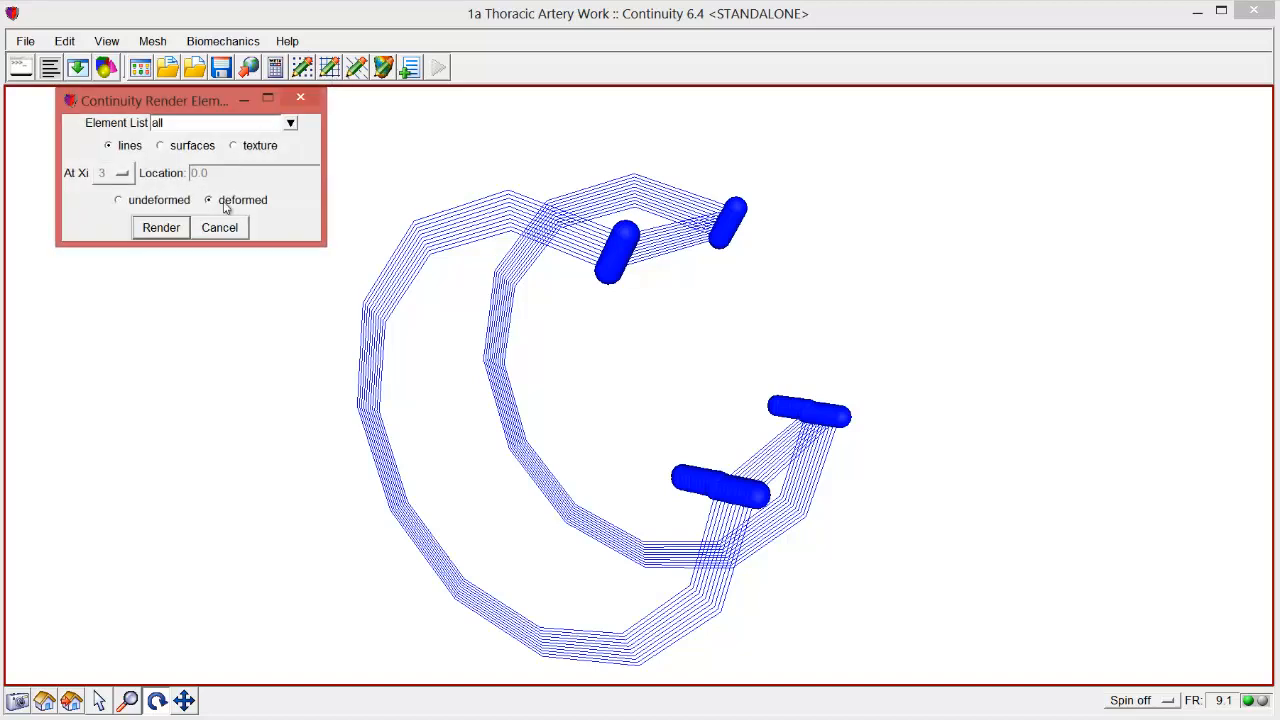
{"action": "left_click", "coordinate": [166, 227]}
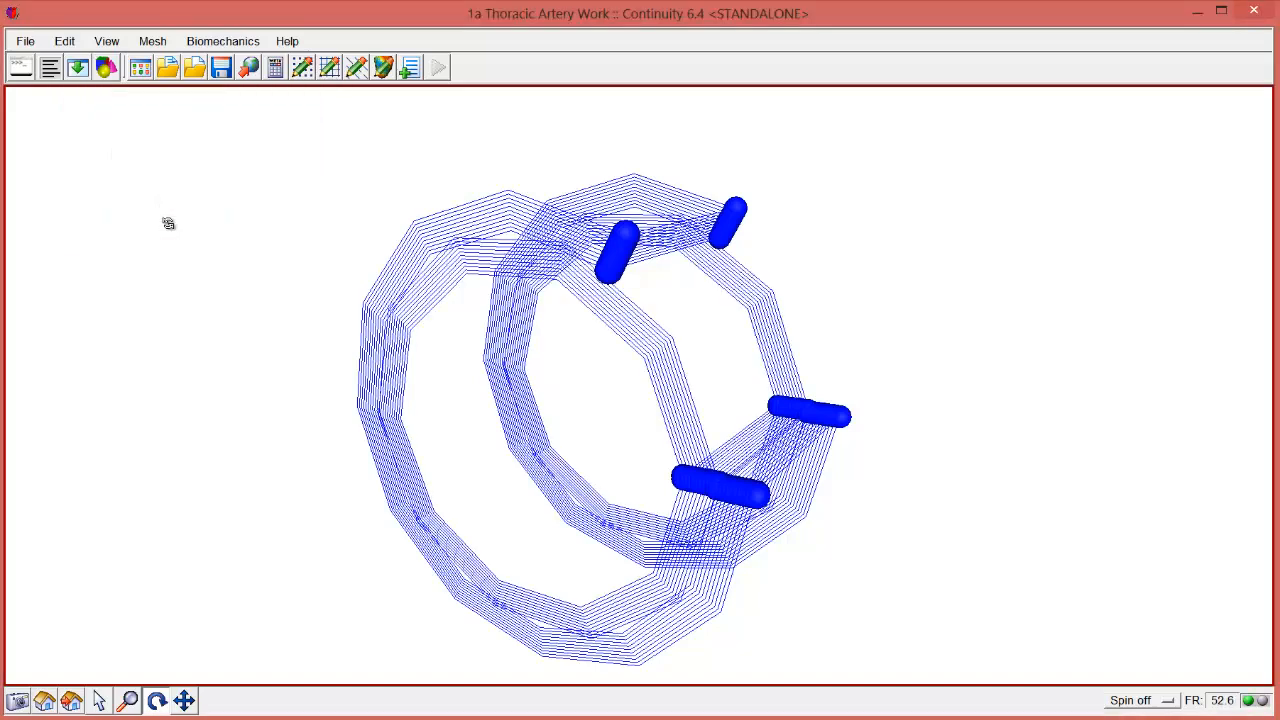
In the mesh controls, color the deformed nodes object nodes5 red with RGB values 1, 0, 0
{"action": "left_click", "coordinate": [108, 42]}
{"action": "left_click", "coordinate": [130, 78]}
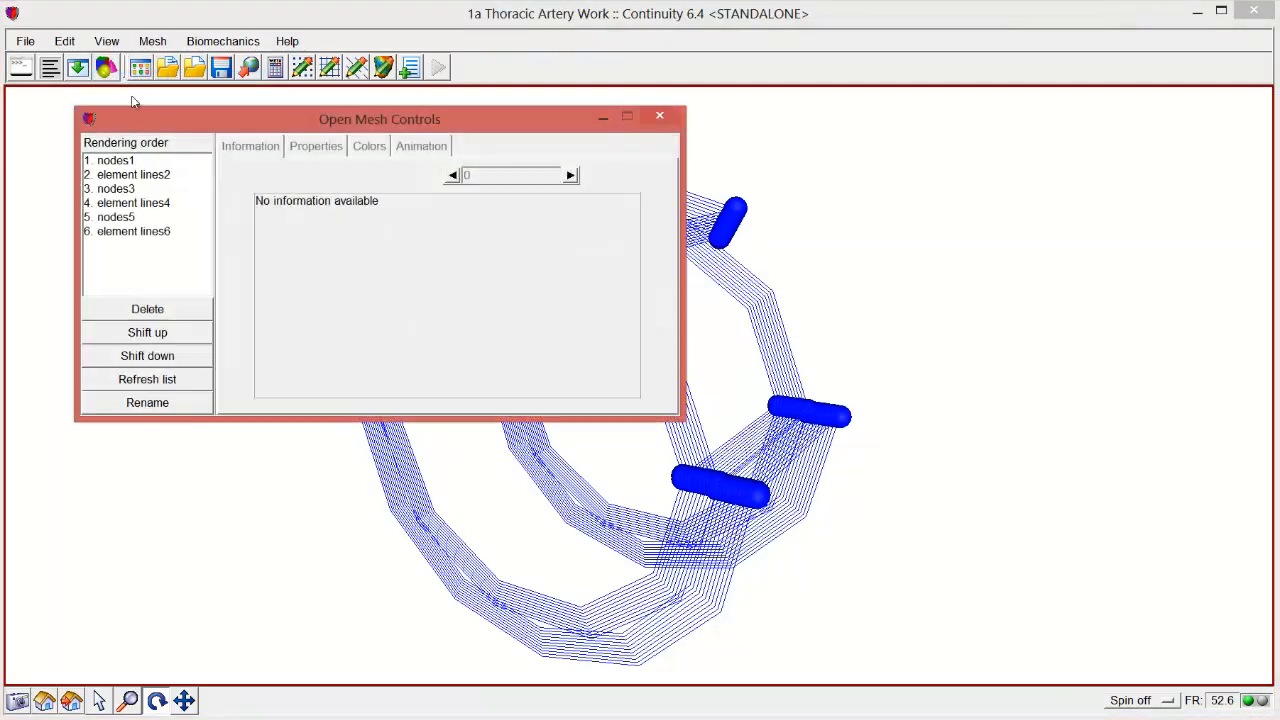
{"action": "left_click", "coordinate": [123, 217]}
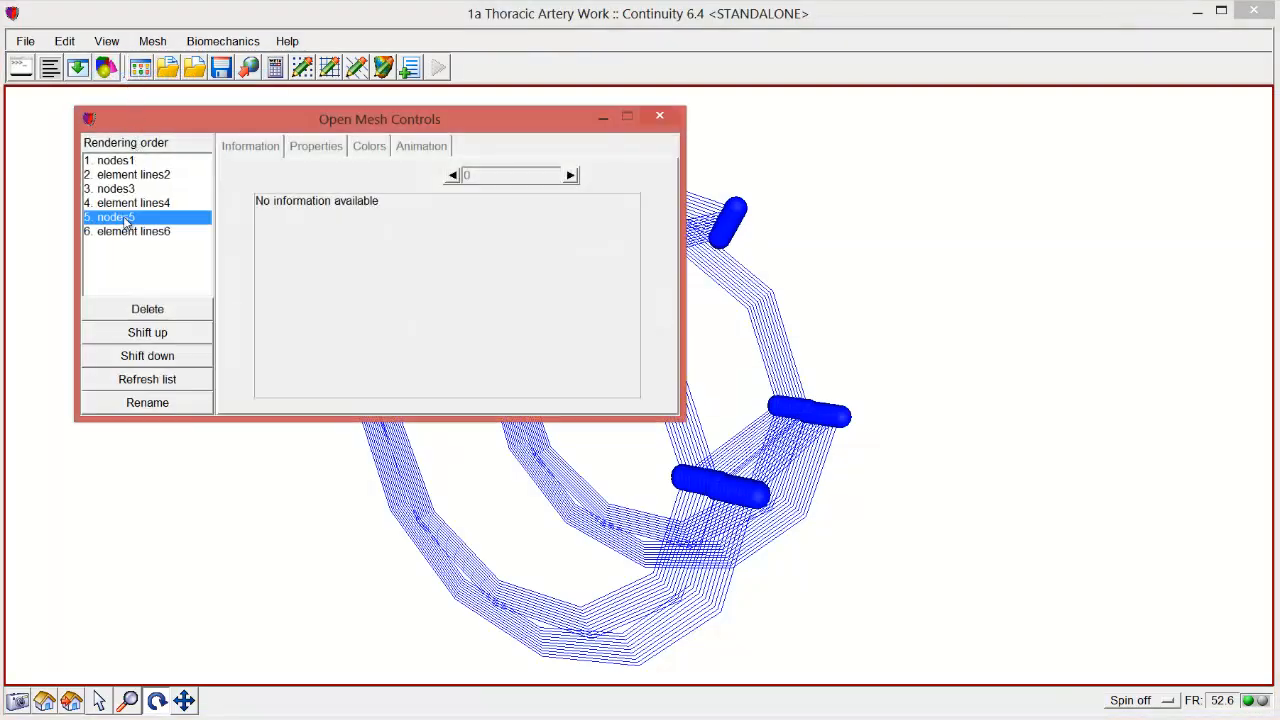
{"action": "left_click", "coordinate": [366, 148]}
{"action": "left_click_drag", "start_coordinate": [638, 244], "coordinate": [569, 244]}
{"action": "type", "text": "1"}
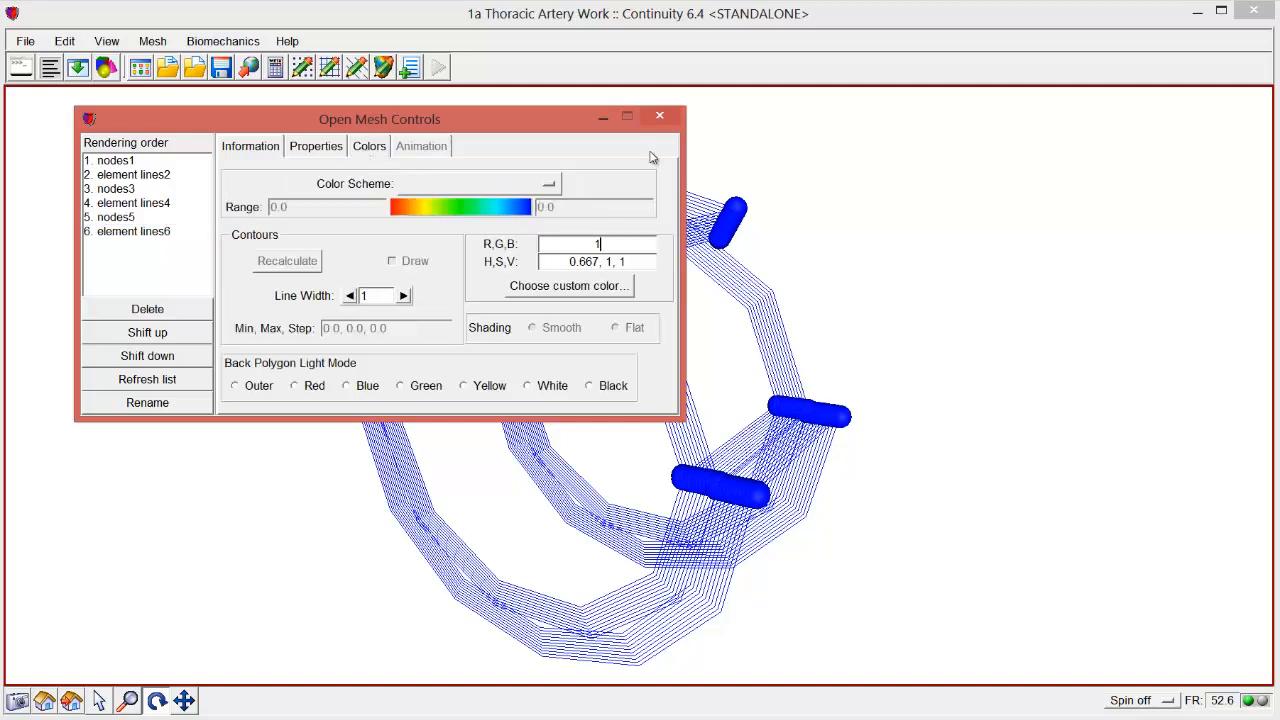
{"action": "type", "text": ", 0, 0"}
{"action": "key", "text": "Return"}
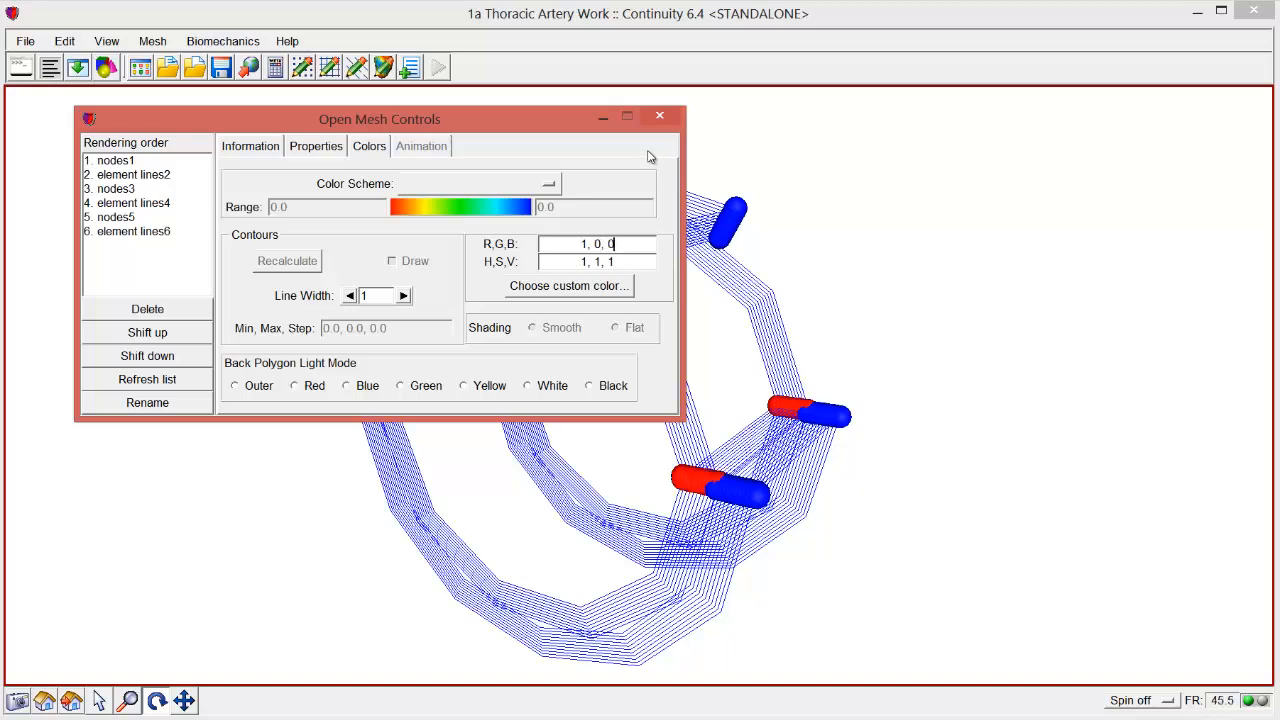
Color the deformed element lines6 object red with RGB values 1, 0, 0, and close the mesh controls
{"action": "left_click", "coordinate": [142, 232]}
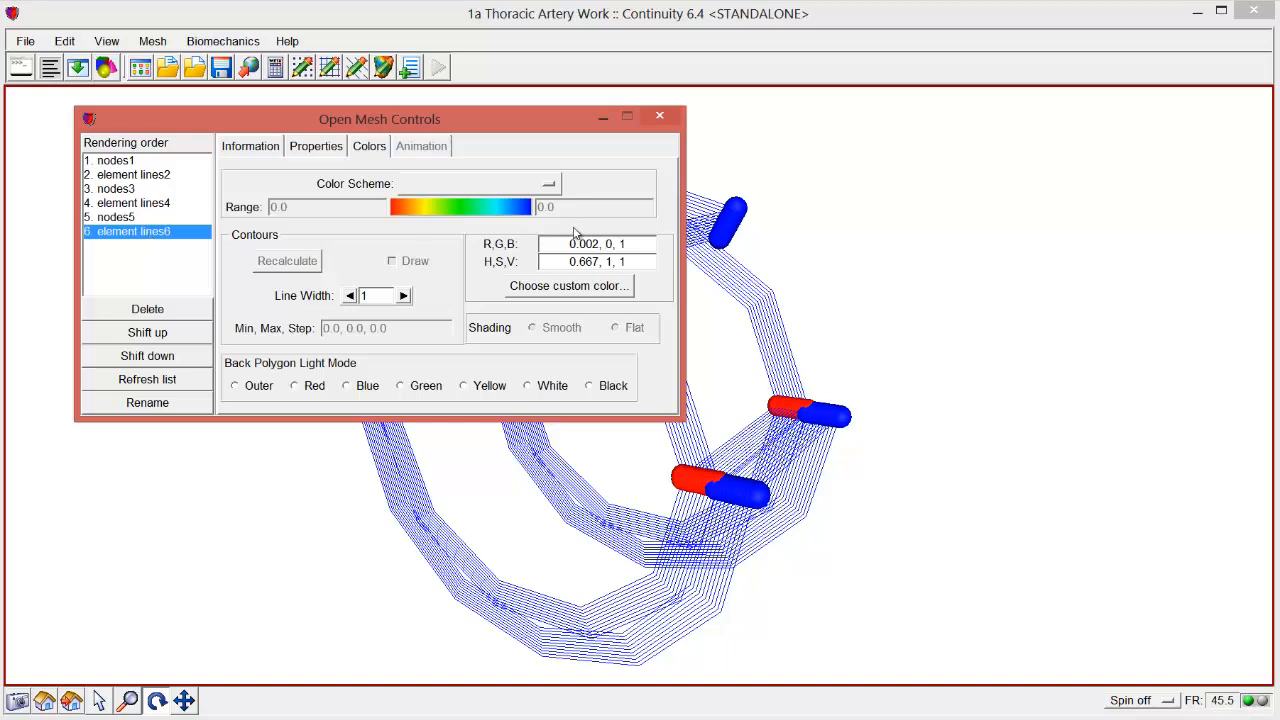
{"action": "left_click_drag", "start_coordinate": [651, 247], "coordinate": [560, 243]}
{"action": "type", "text": "1"}
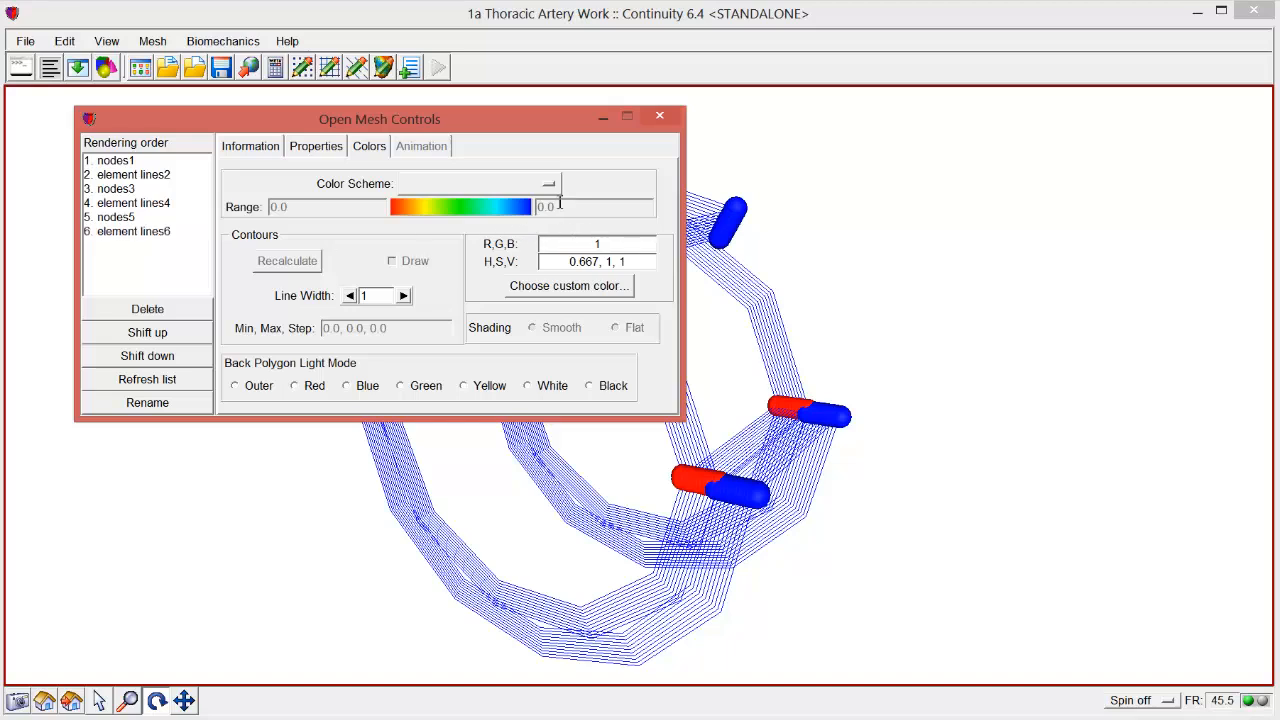
{"action": "type", "text": ", 0, 0"}
{"action": "key", "text": "Return"}
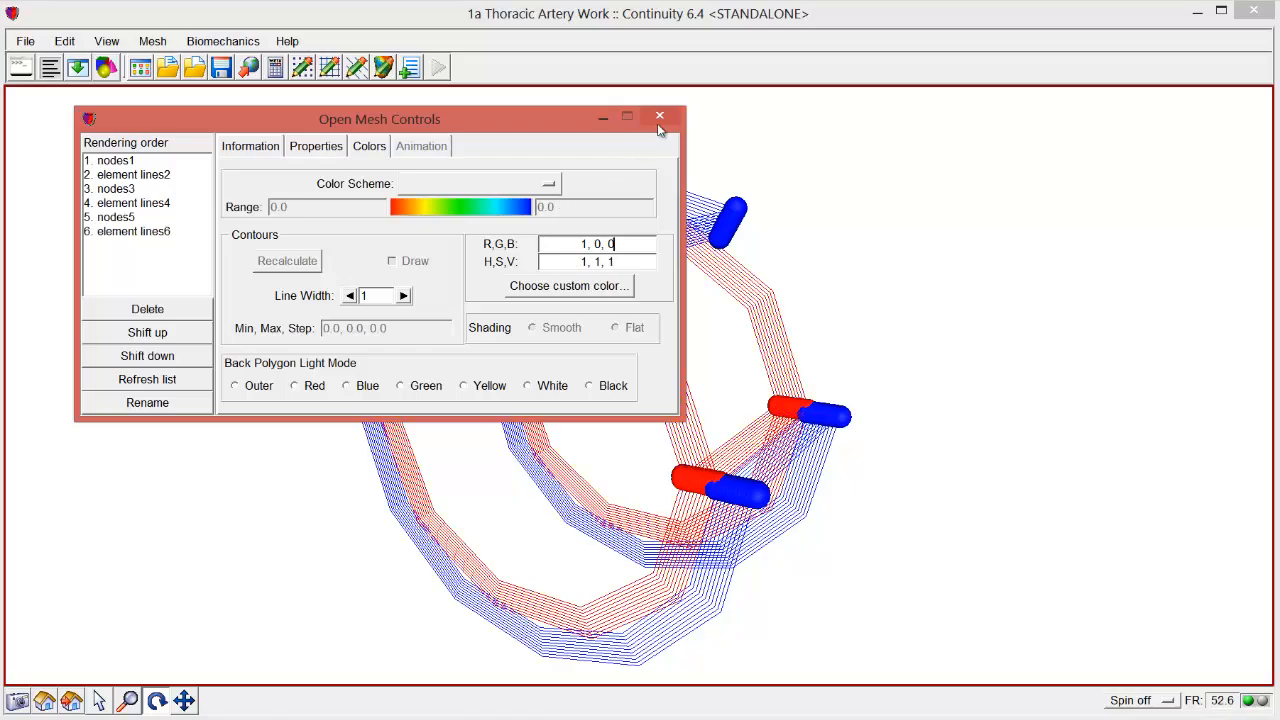
{"action": "left_click", "coordinate": [660, 118]}
Render all elements as deformed surfaces at Xi 3, location 0.0
{"action": "left_click_drag", "start_coordinate": [552, 379], "coordinate": [636, 347]}
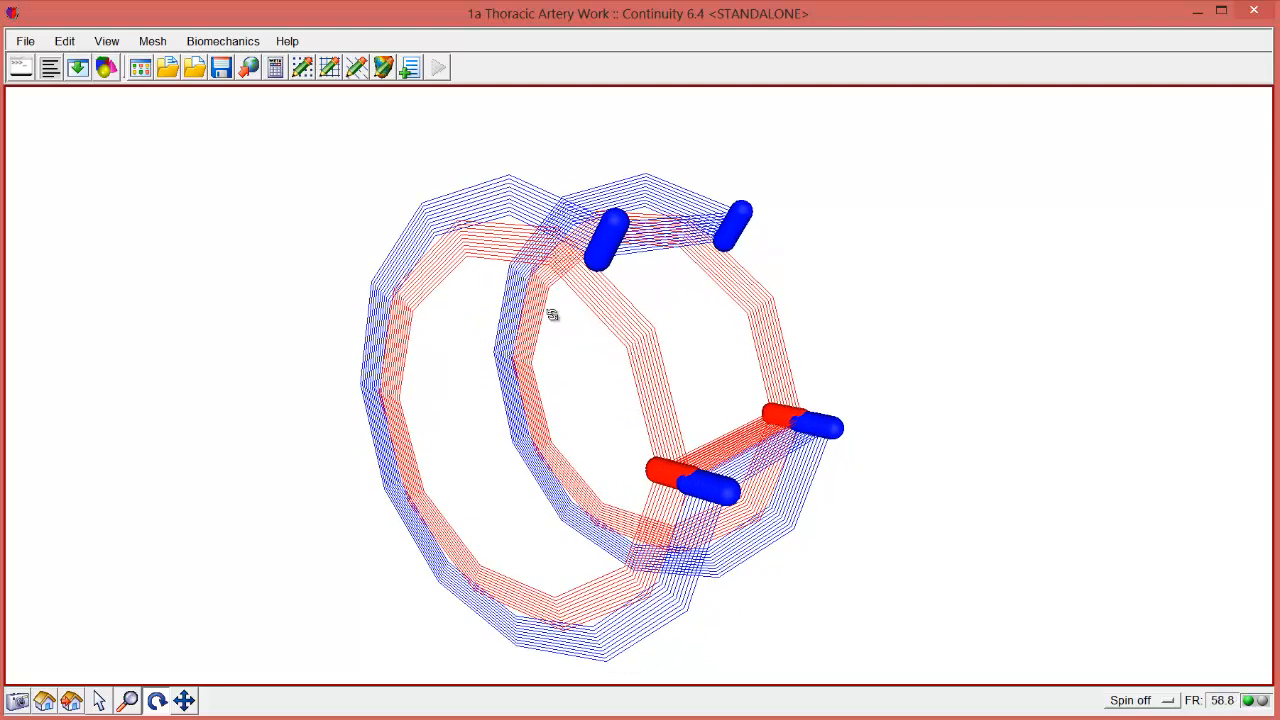
{"action": "left_click", "coordinate": [328, 70]}
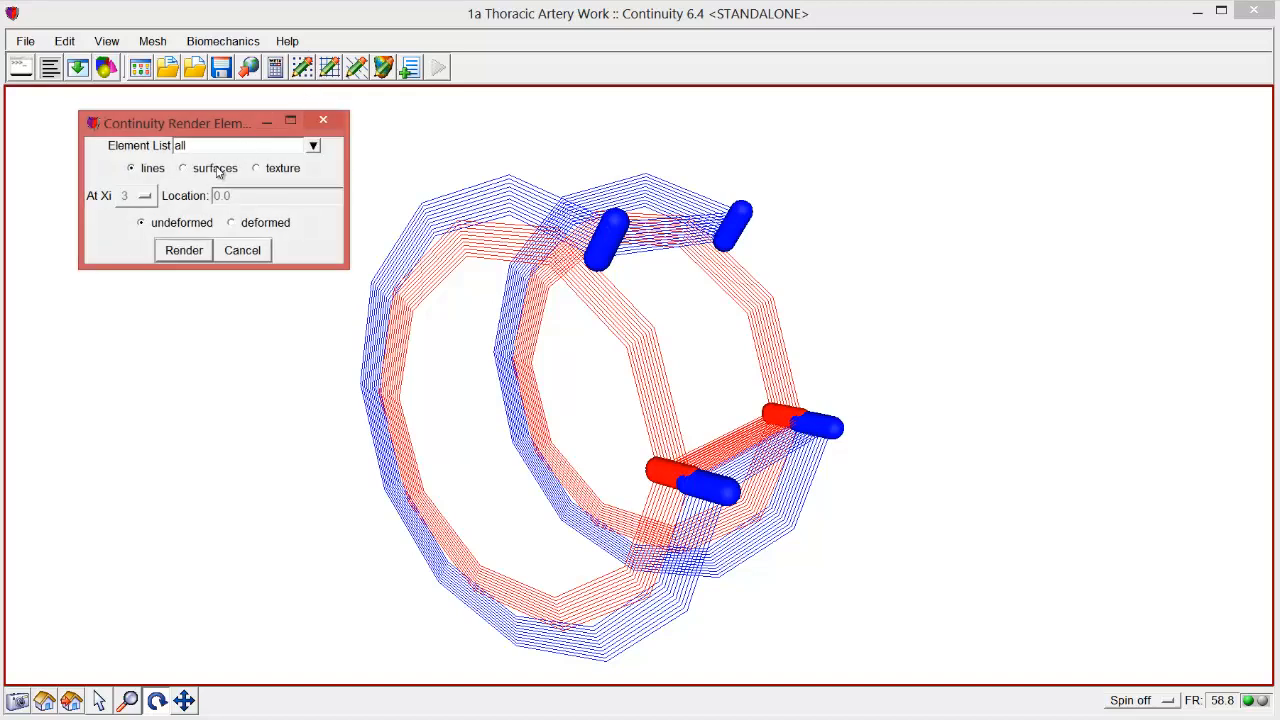
{"action": "left_click", "coordinate": [211, 172]}
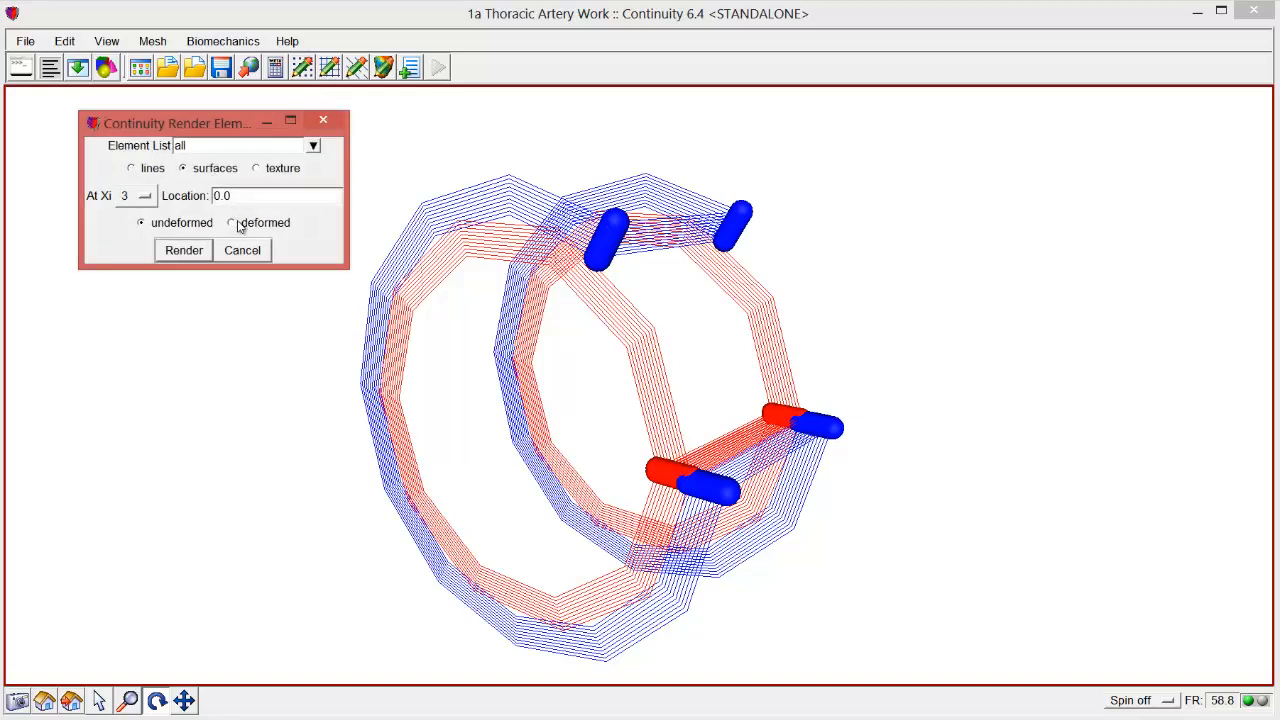
{"action": "left_click", "coordinate": [184, 251]}
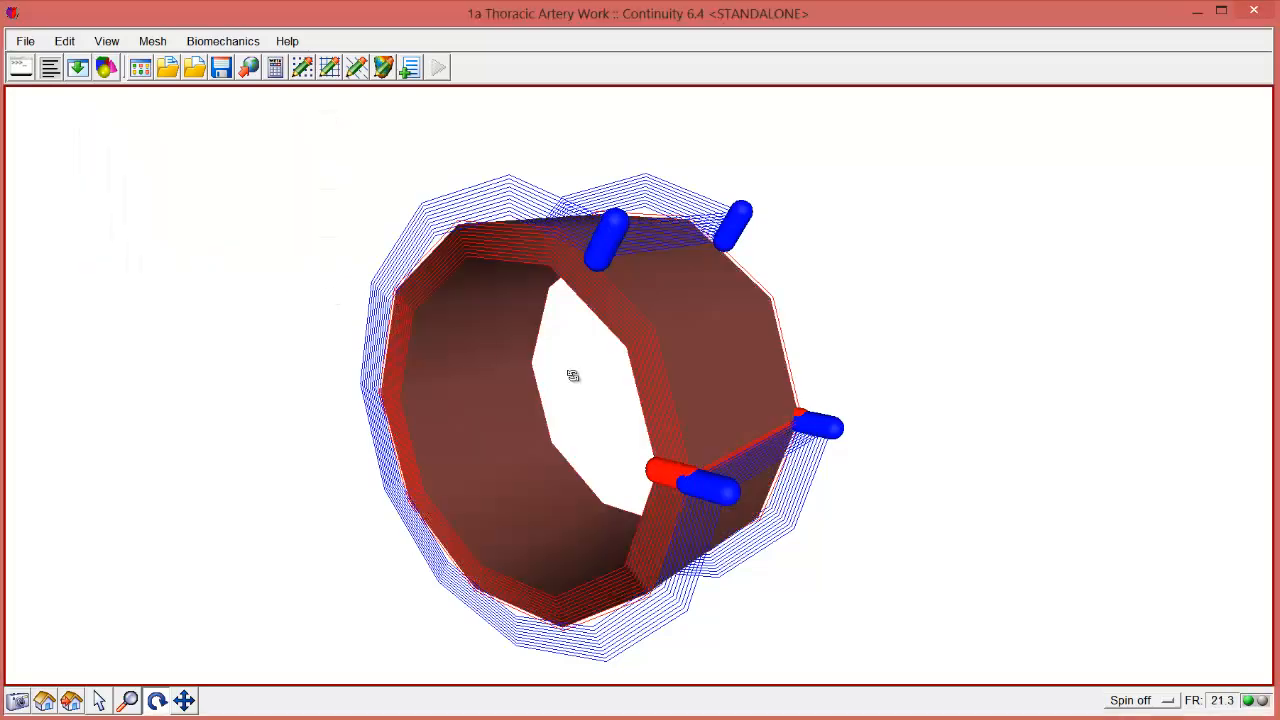
{"action": "left_click_drag", "start_coordinate": [877, 422], "coordinate": [920, 426]}
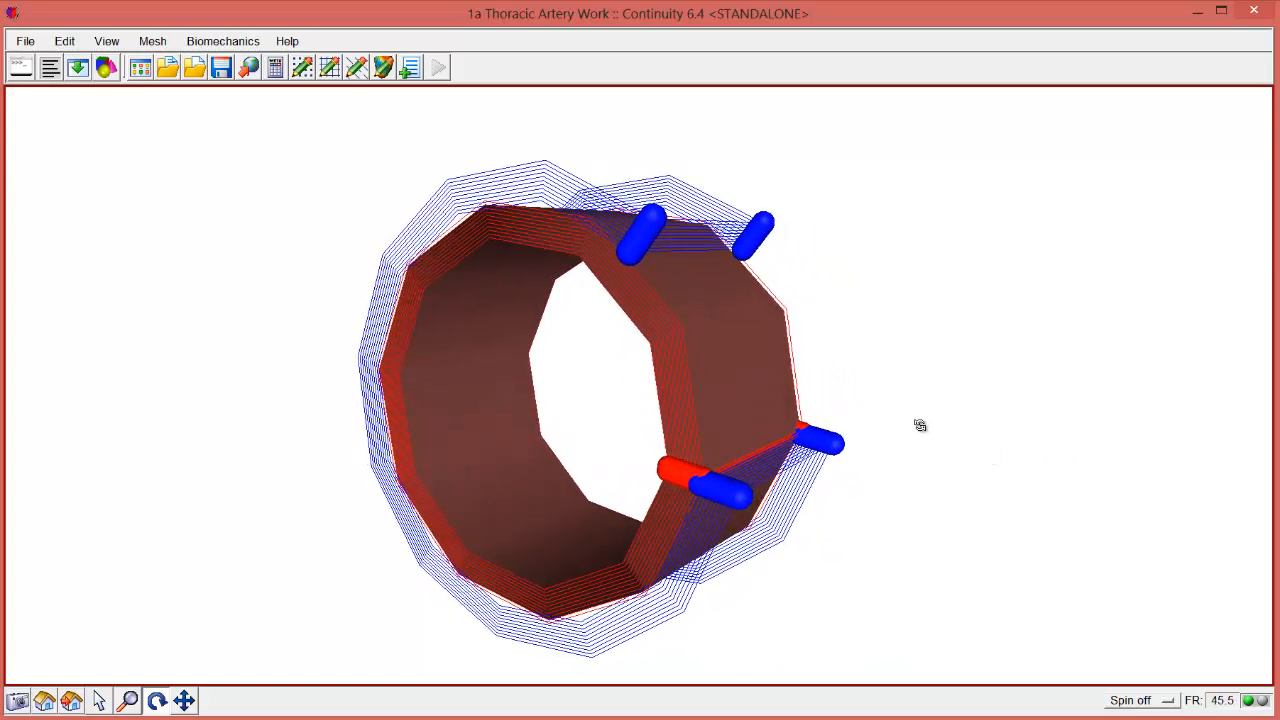
Set up a biomechanics surface rendering of all elements at Xi 2, location 0.5, in the deformed state
{"action": "left_click", "coordinate": [224, 42]}
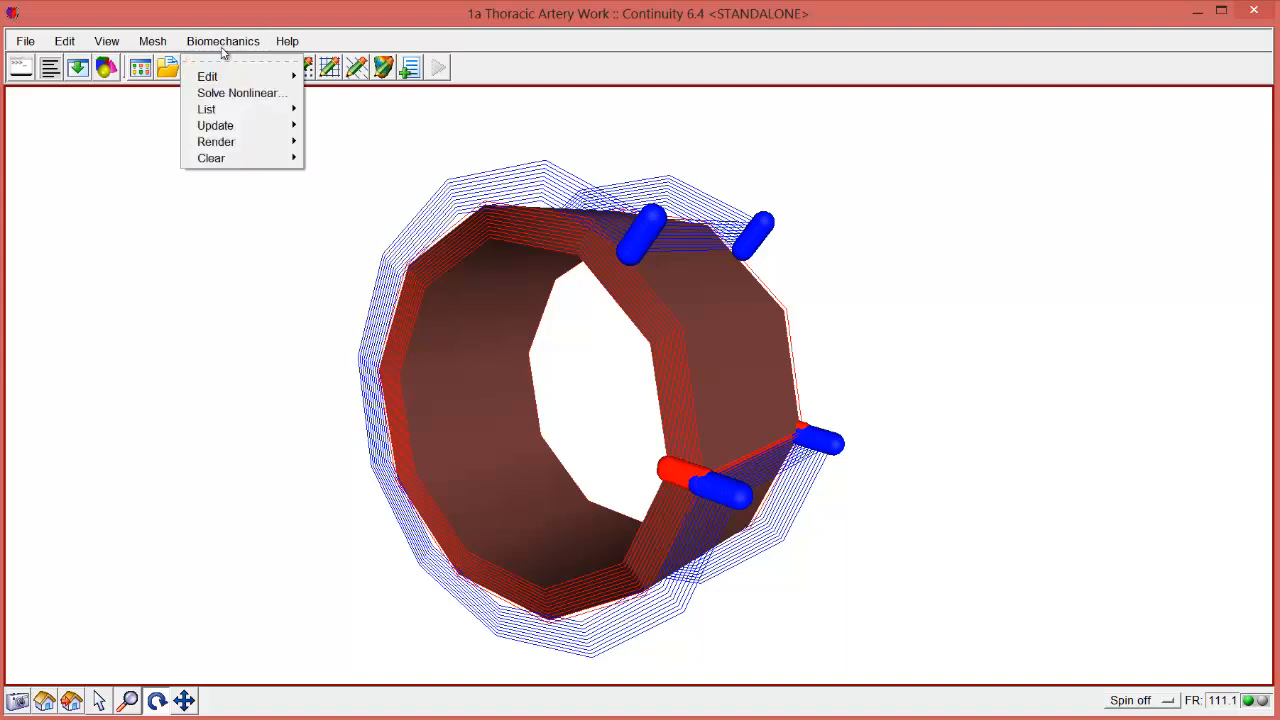
{"action": "mouse_move", "coordinate": [241, 143]}
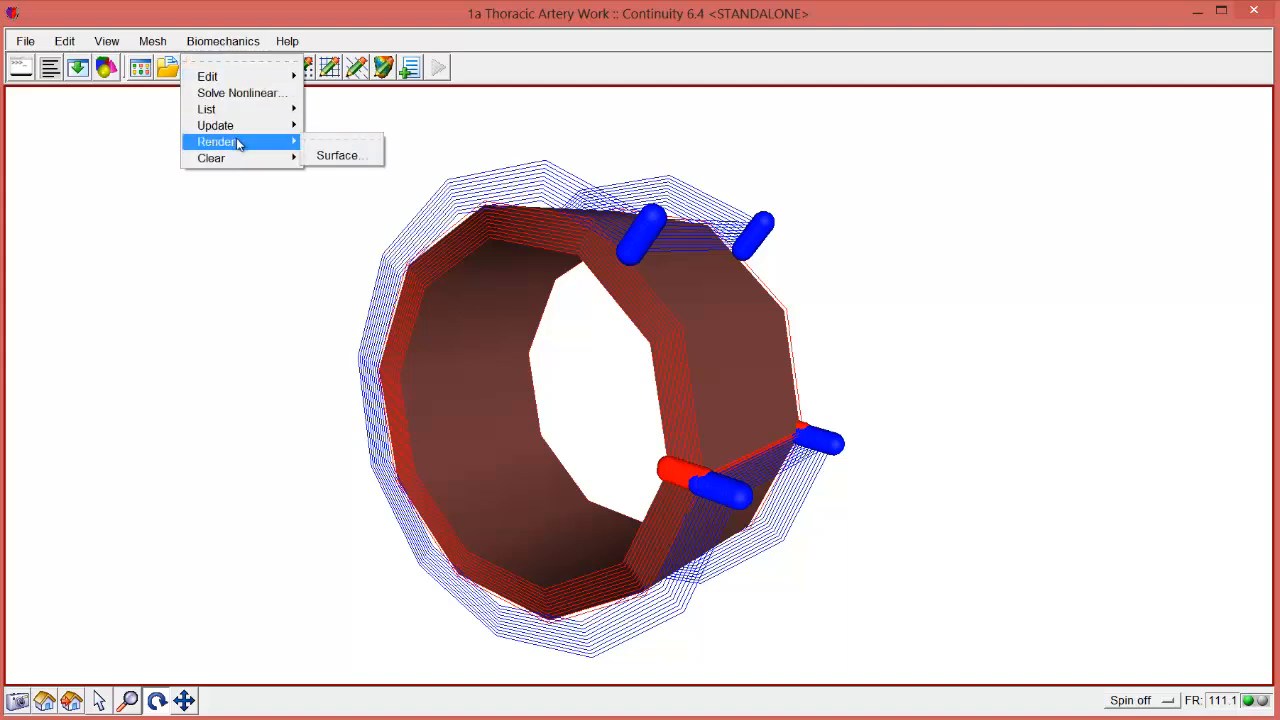
{"action": "left_click", "coordinate": [329, 157]}
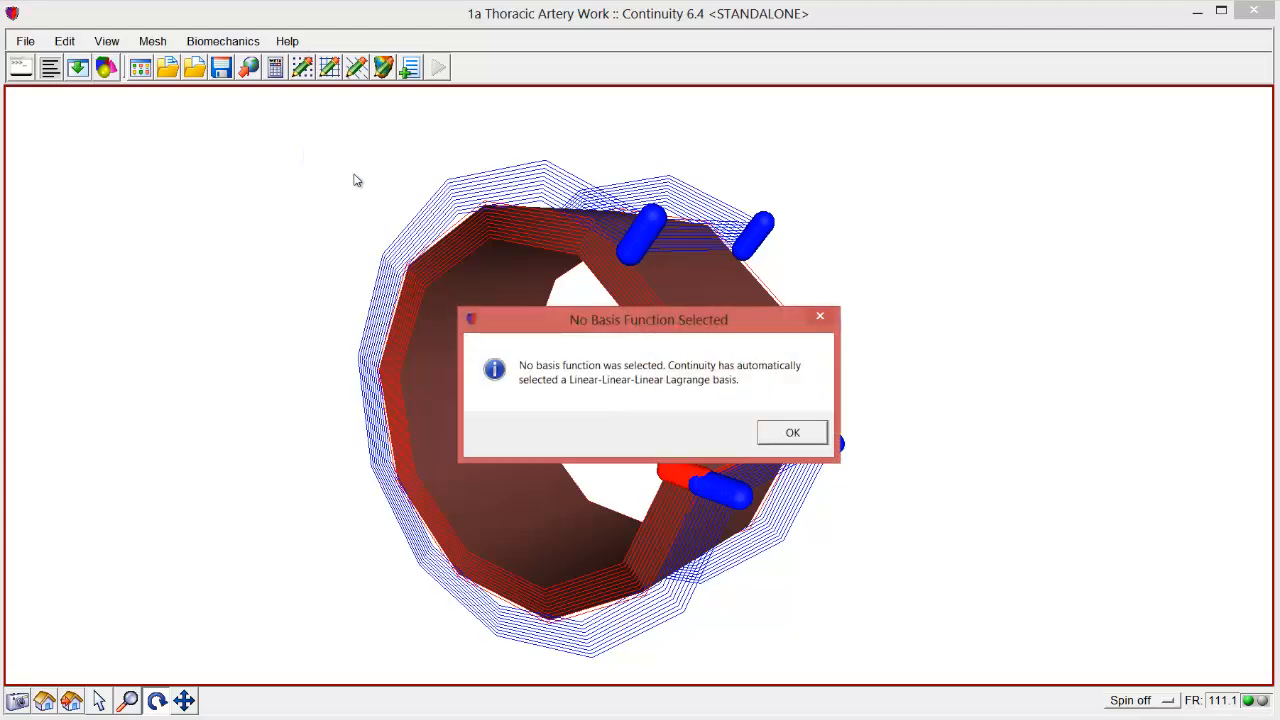
{"action": "left_click", "coordinate": [795, 433]}
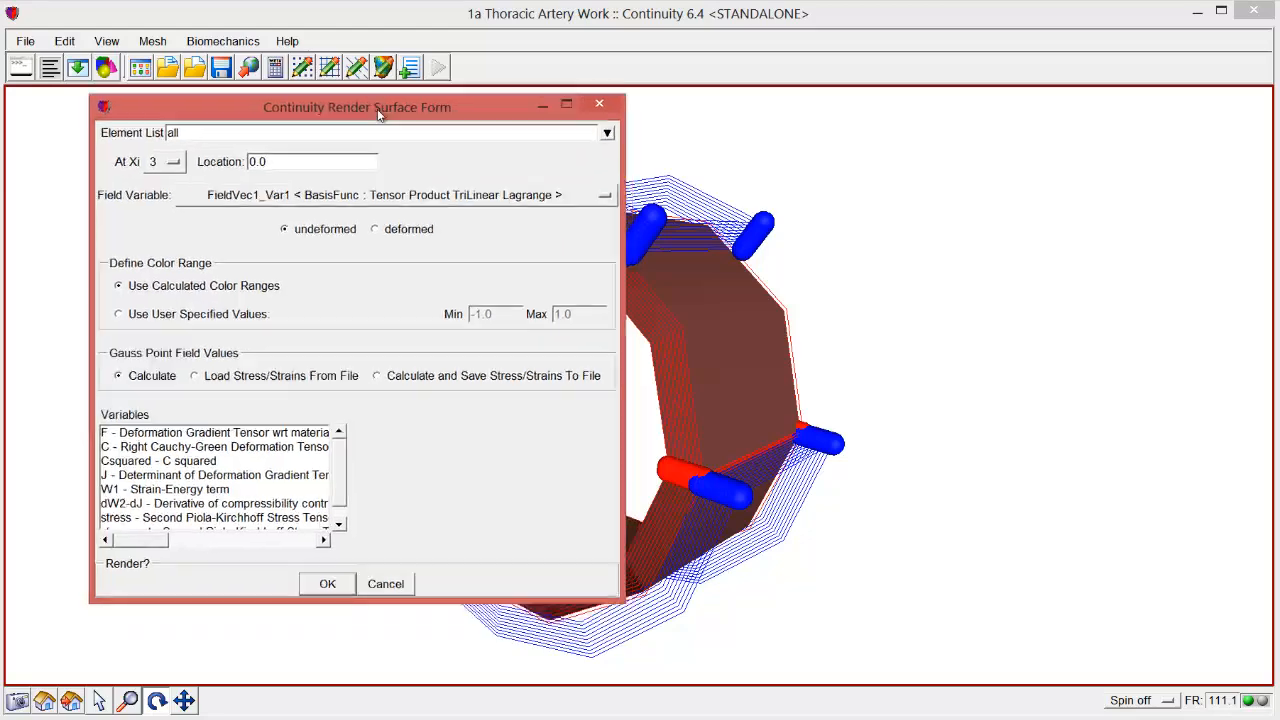
{"action": "left_click", "coordinate": [180, 161]}
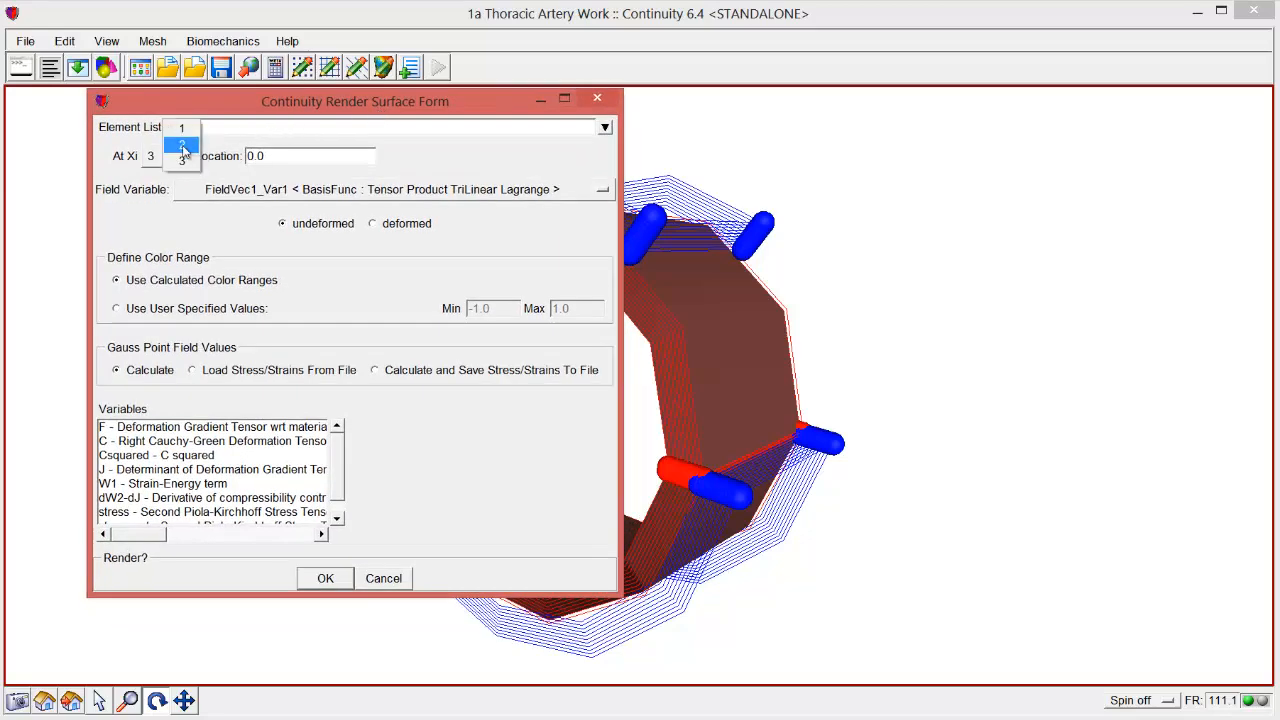
{"action": "left_click", "coordinate": [183, 148]}
{"action": "left_click_drag", "start_coordinate": [284, 158], "coordinate": [241, 162]}
{"action": "type", "text": "0"}
Choose the stress-out variable's [2,2] component and render it on the deformed artery surface
{"action": "left_click", "coordinate": [338, 514]}
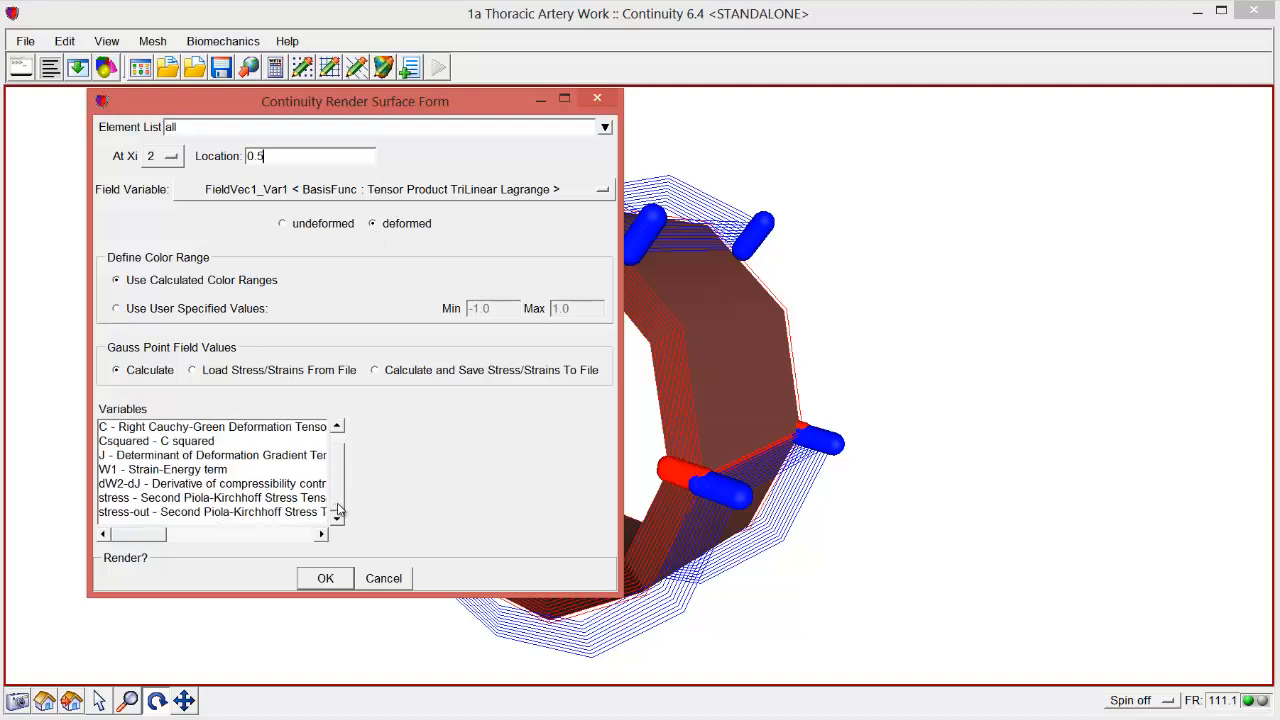
{"action": "left_click", "coordinate": [311, 513]}
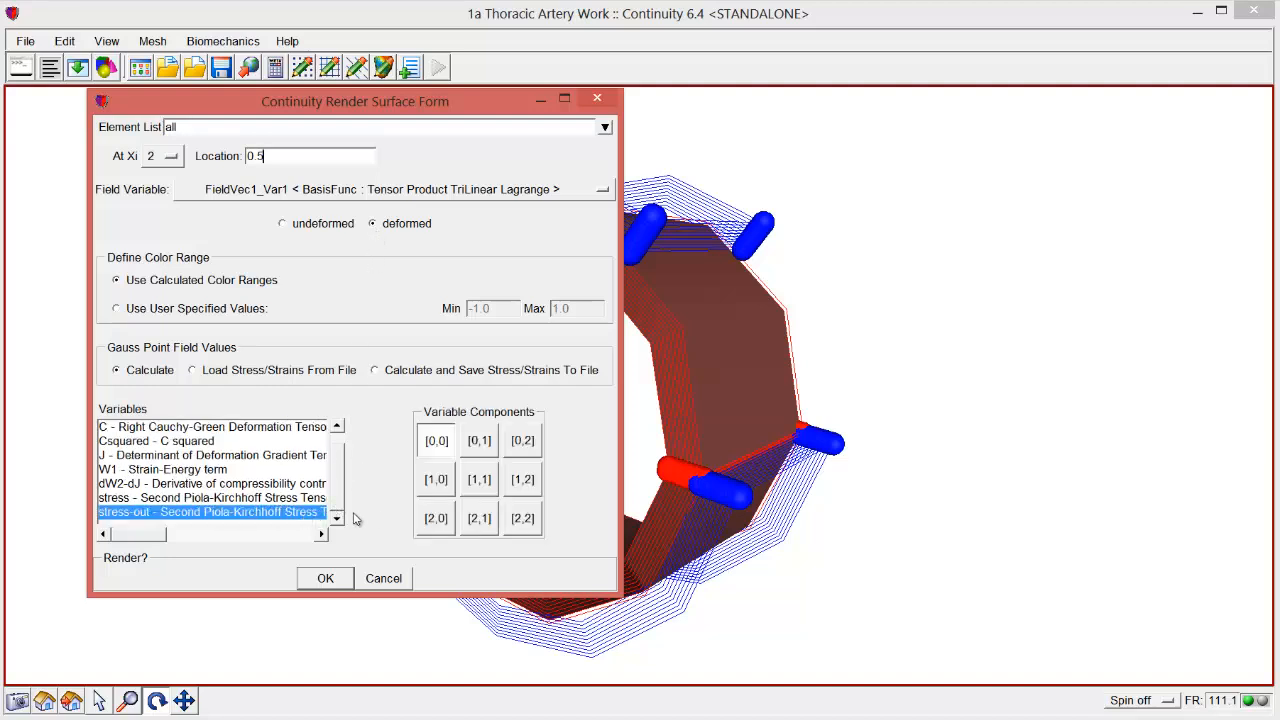
{"action": "left_click", "coordinate": [522, 522]}
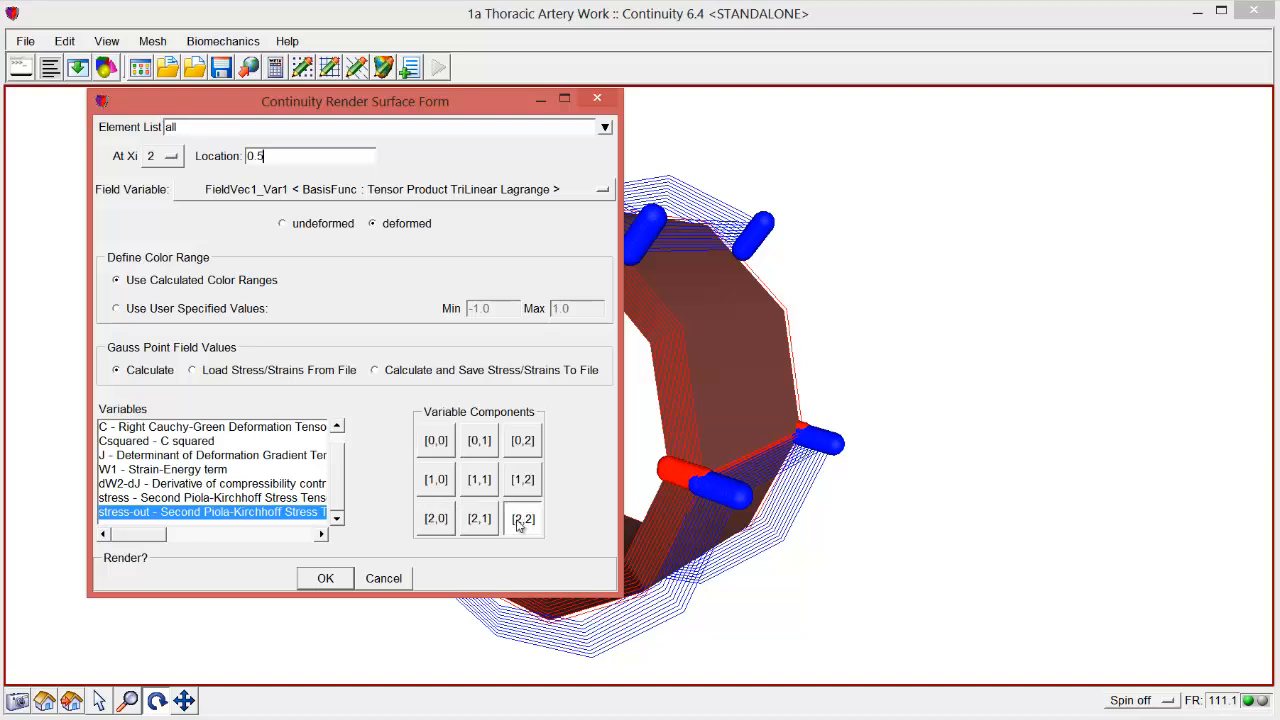
{"action": "left_click", "coordinate": [331, 578]}
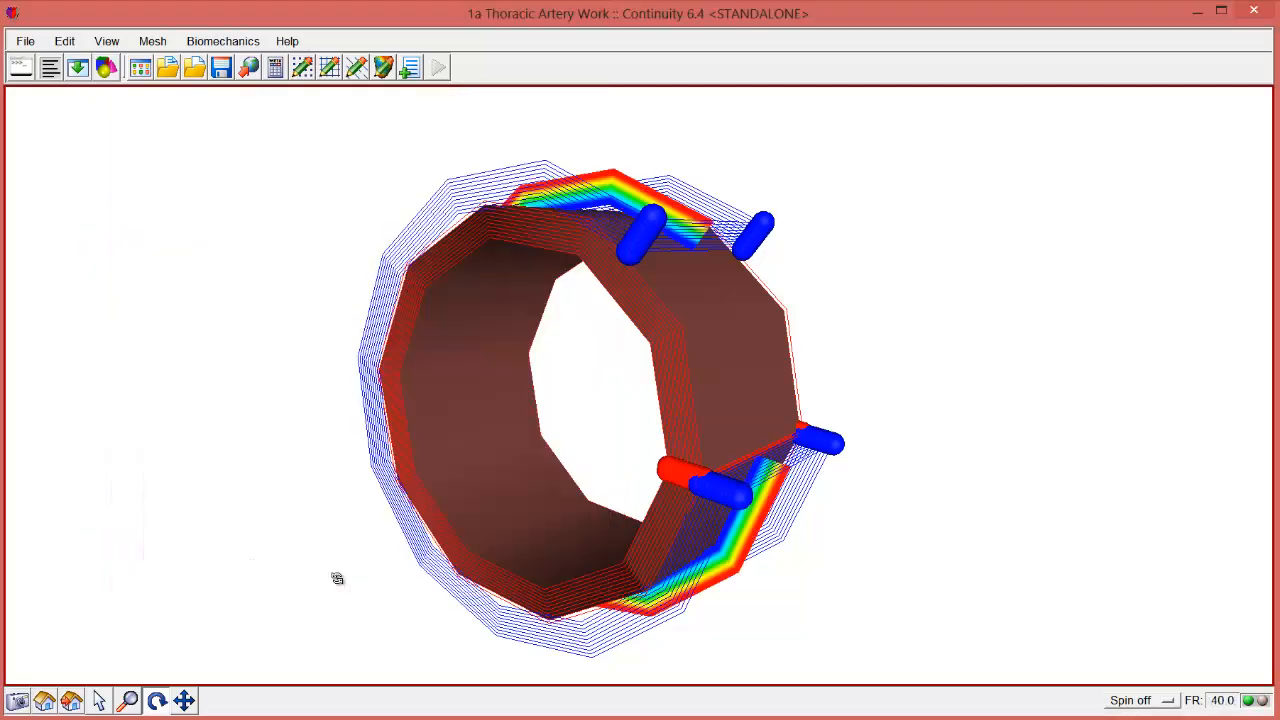
{"action": "left_click_drag", "start_coordinate": [337, 578], "coordinate": [264, 589]}
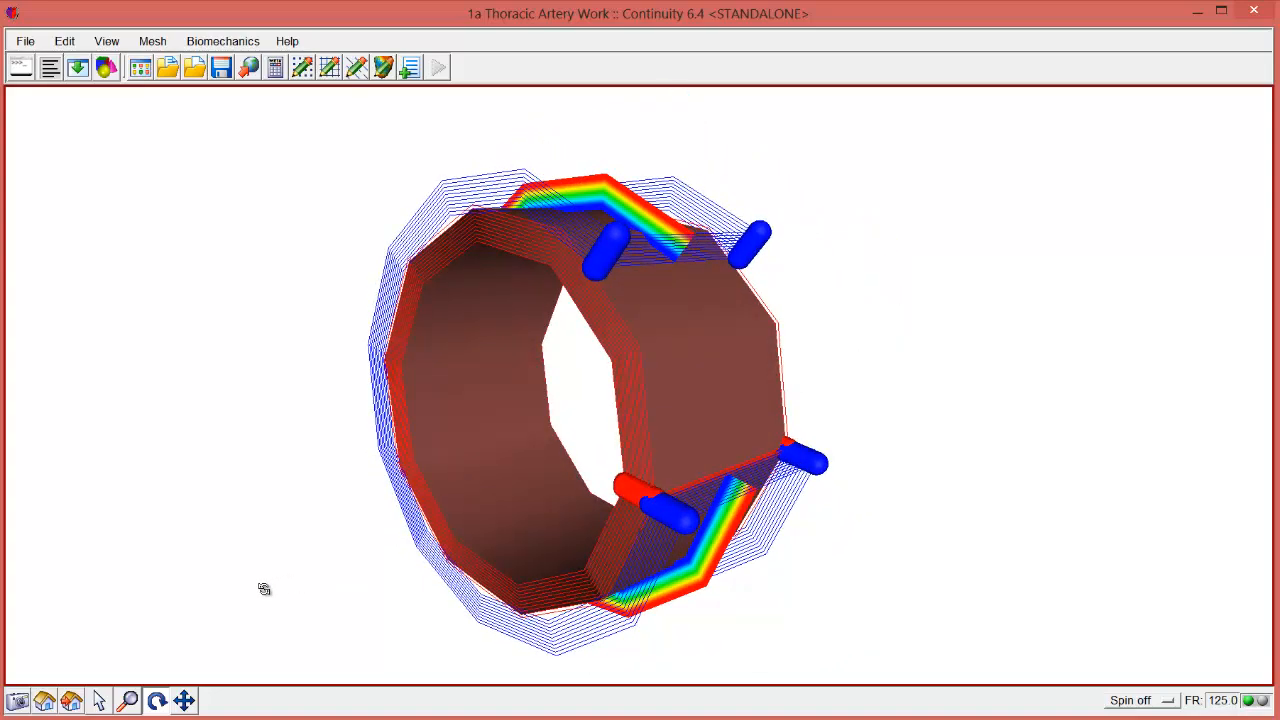